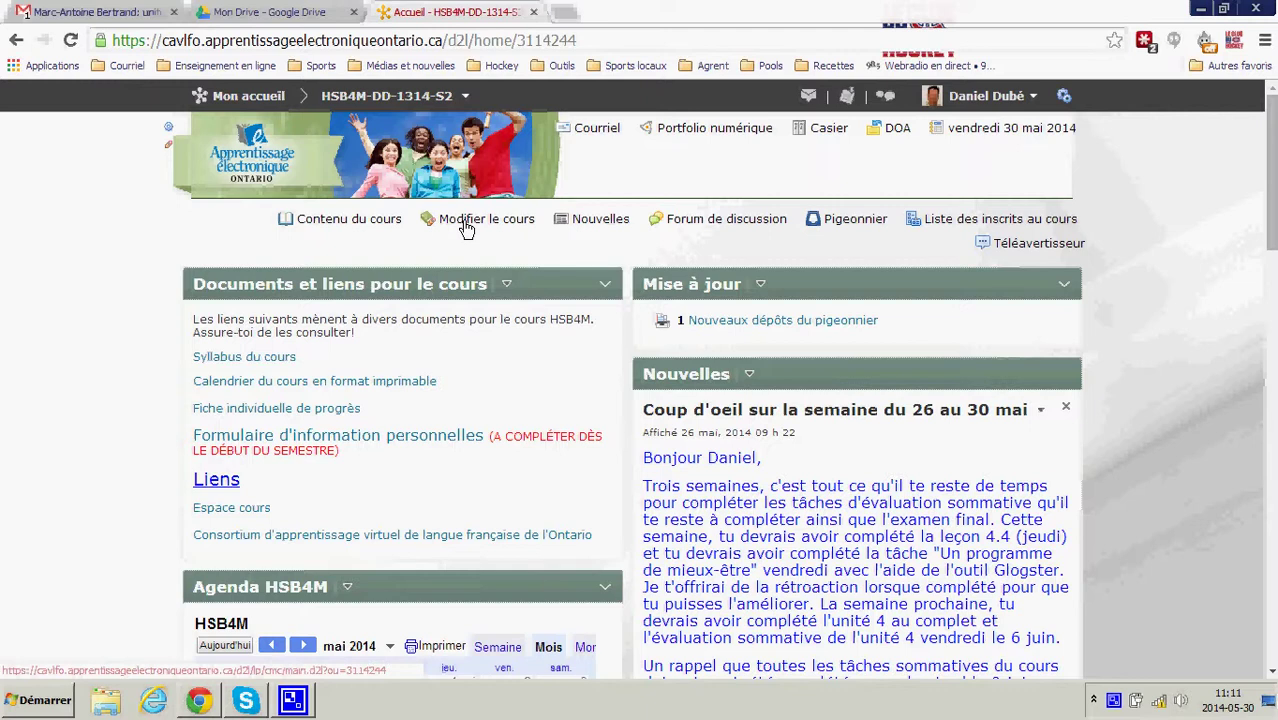
# - Open the Composants graphiques page from Modifier le cours and review the course's custom widgets, such as Documents et liens pour le cours
pyautogui.click(465, 228)
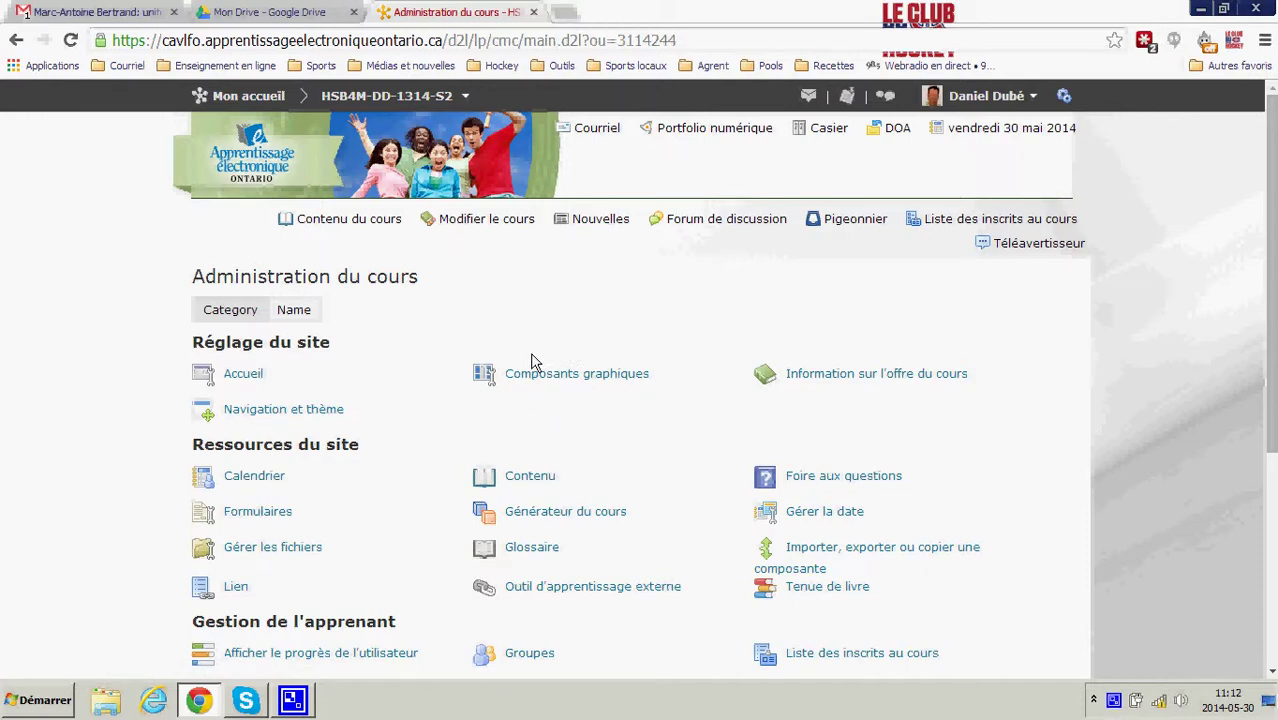
pyautogui.click(548, 377)
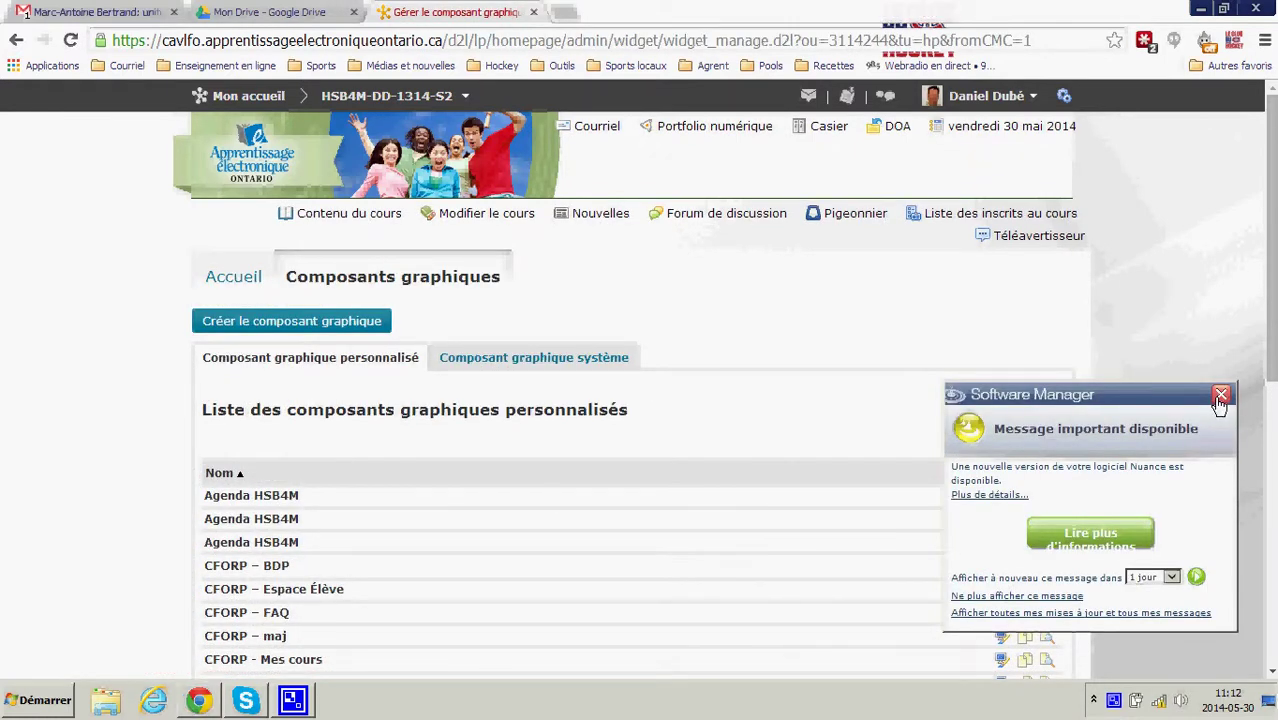
pyautogui.click(1221, 394)
pyautogui.scroll(-3, 380, 457)
pyautogui.scroll(-6, 380, 457)
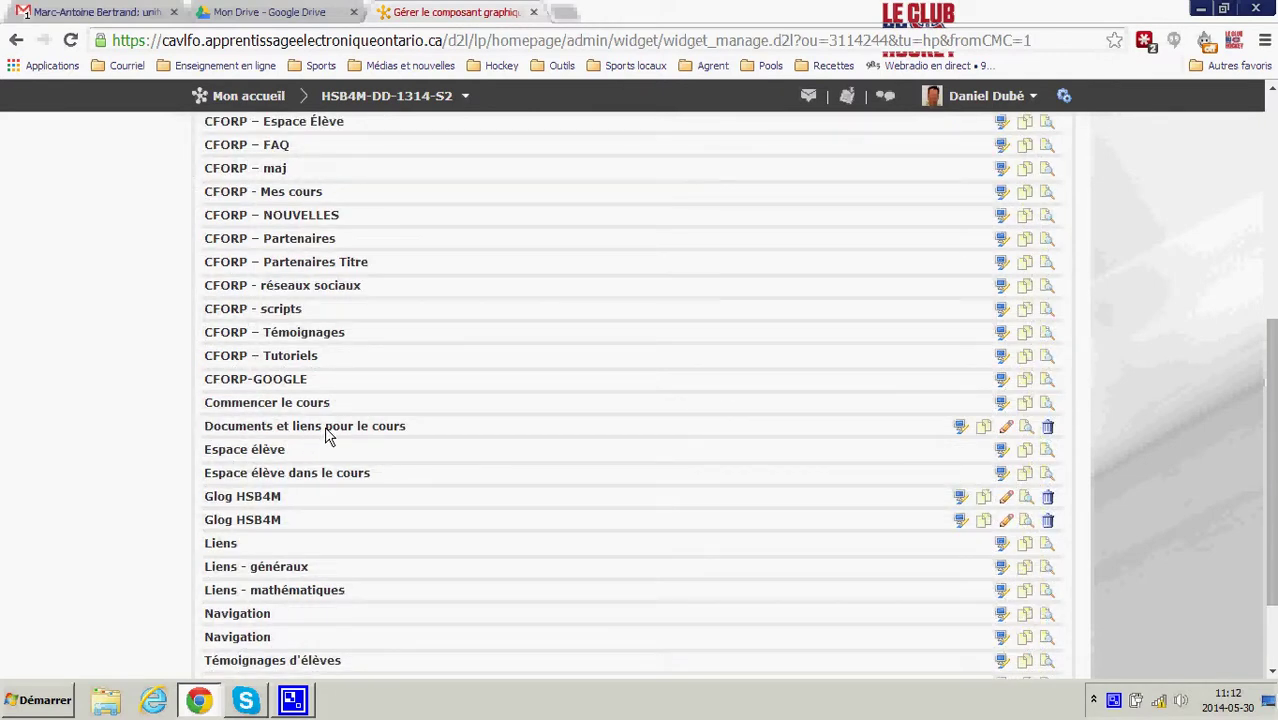
pyautogui.moveTo(212, 428); pyautogui.dragTo(414, 423)
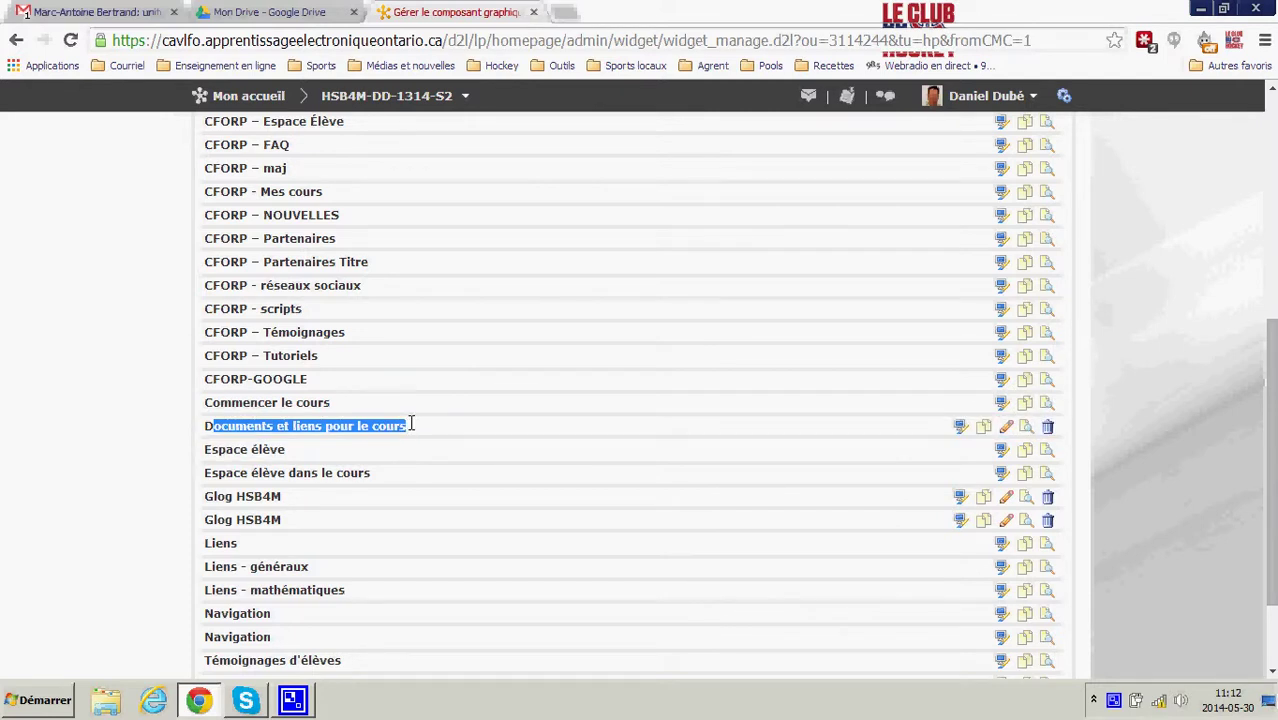
pyautogui.click(410, 434)
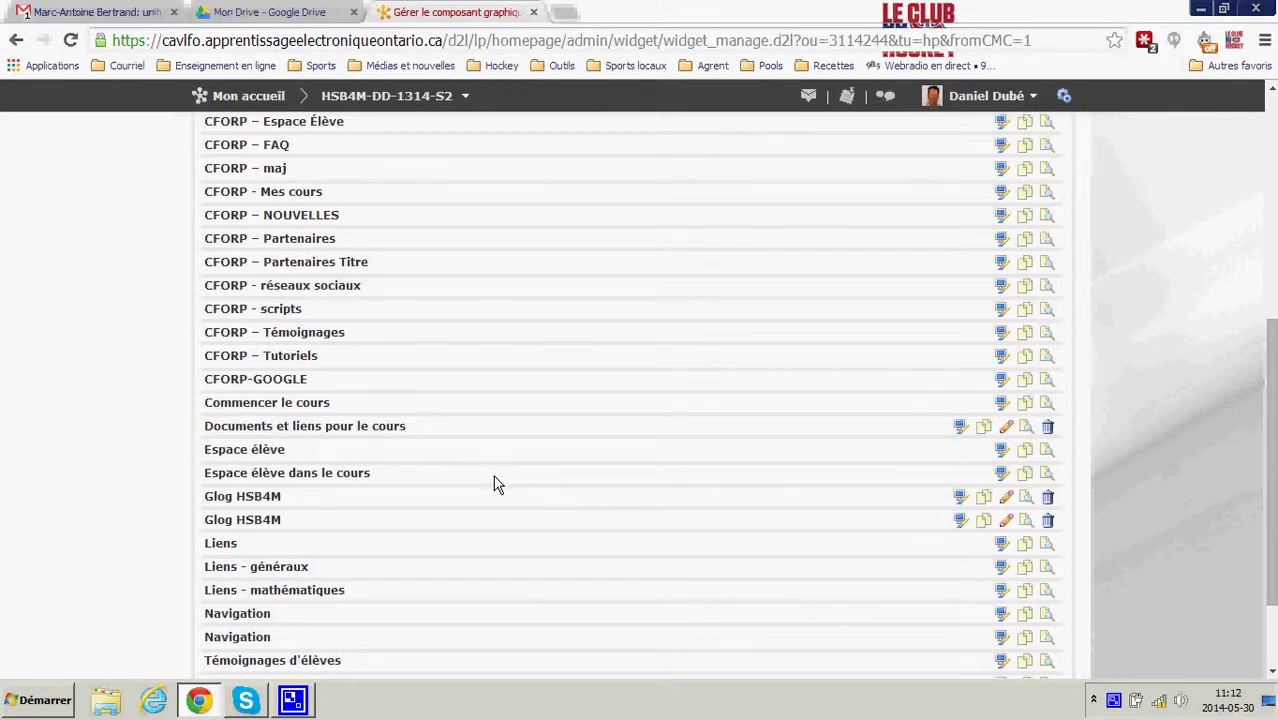
pyautogui.scroll(5, 497, 484)
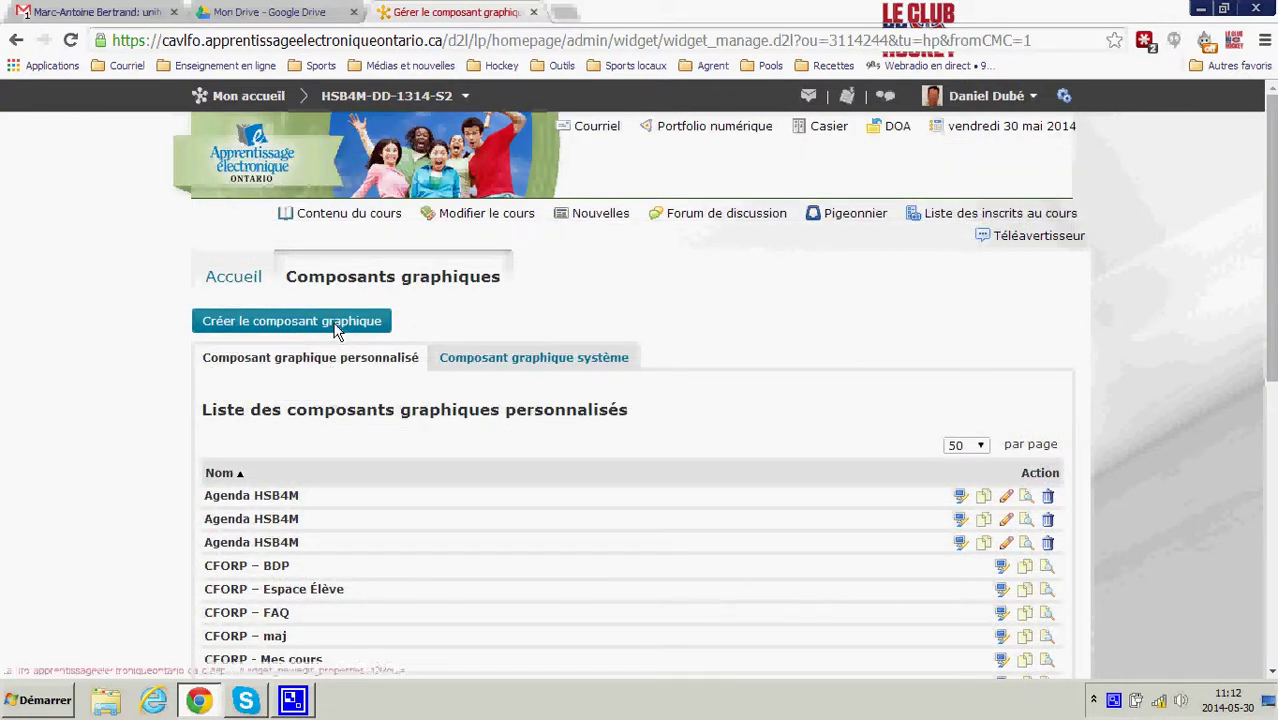
# - Create a new widget named 'Documents pour' followed by the student's name and save it
pyautogui.click(335, 322)
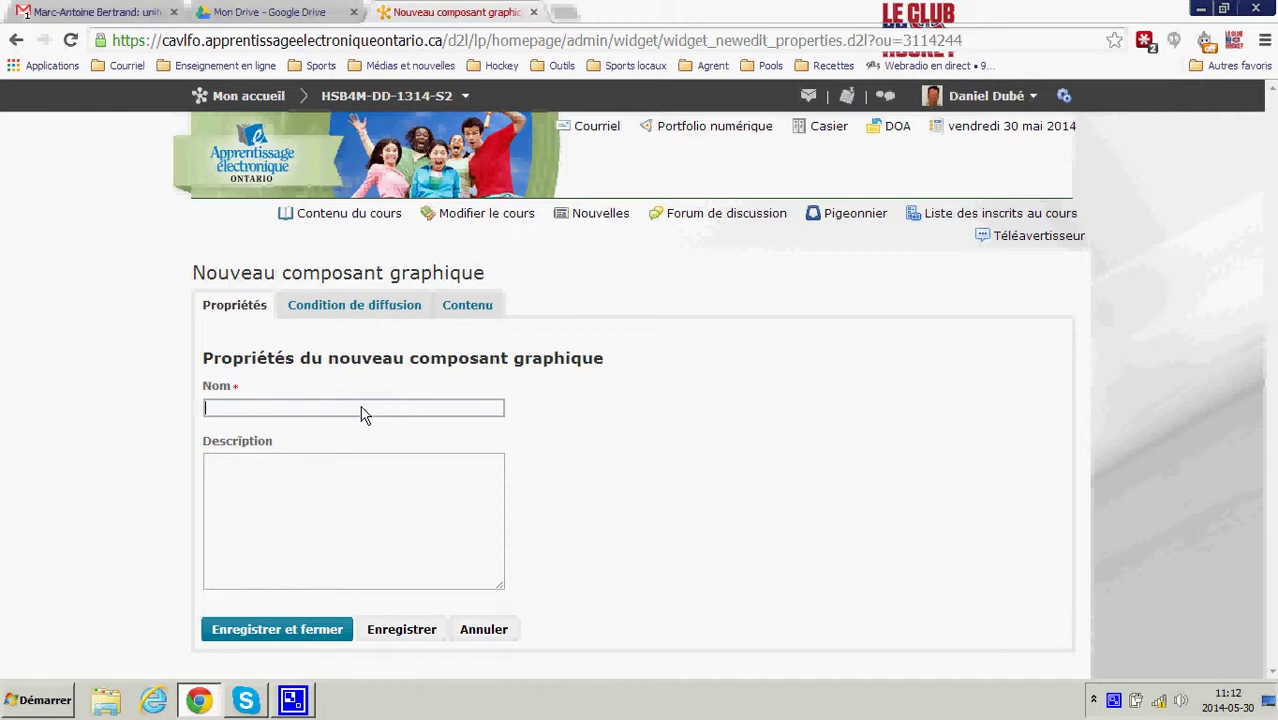
pyautogui.write('Do')
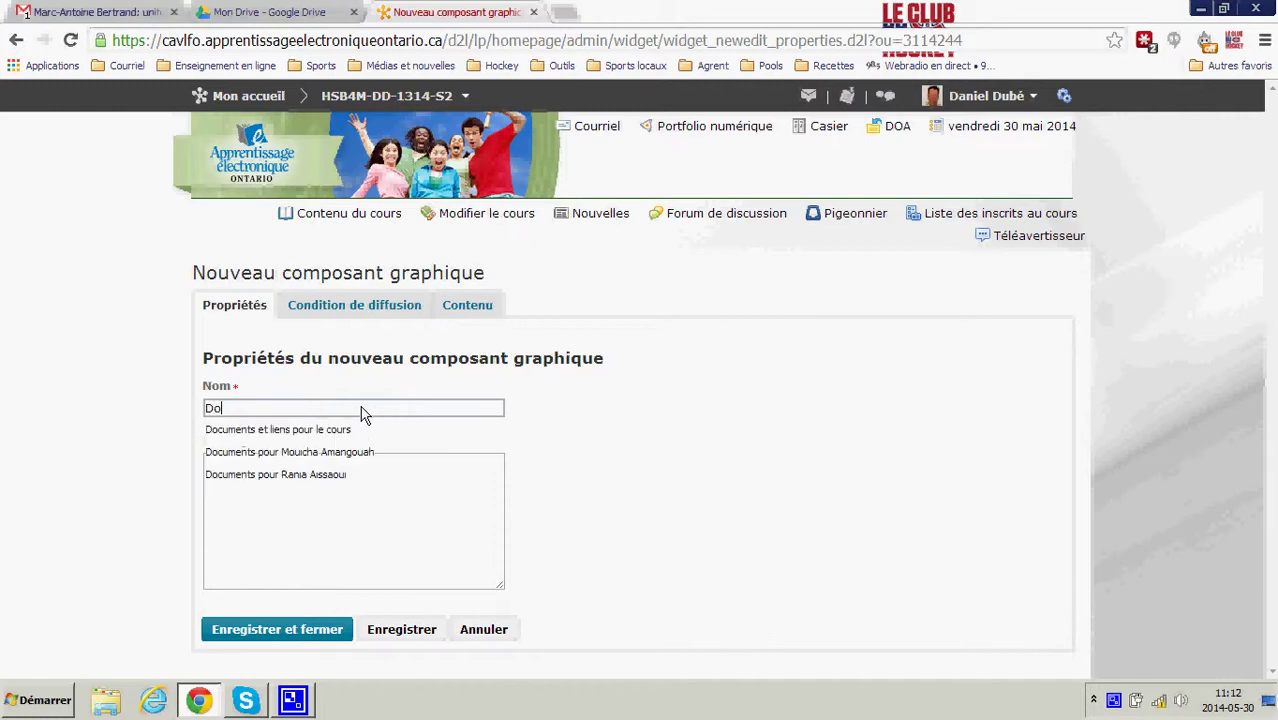
pyautogui.write('cuments po')
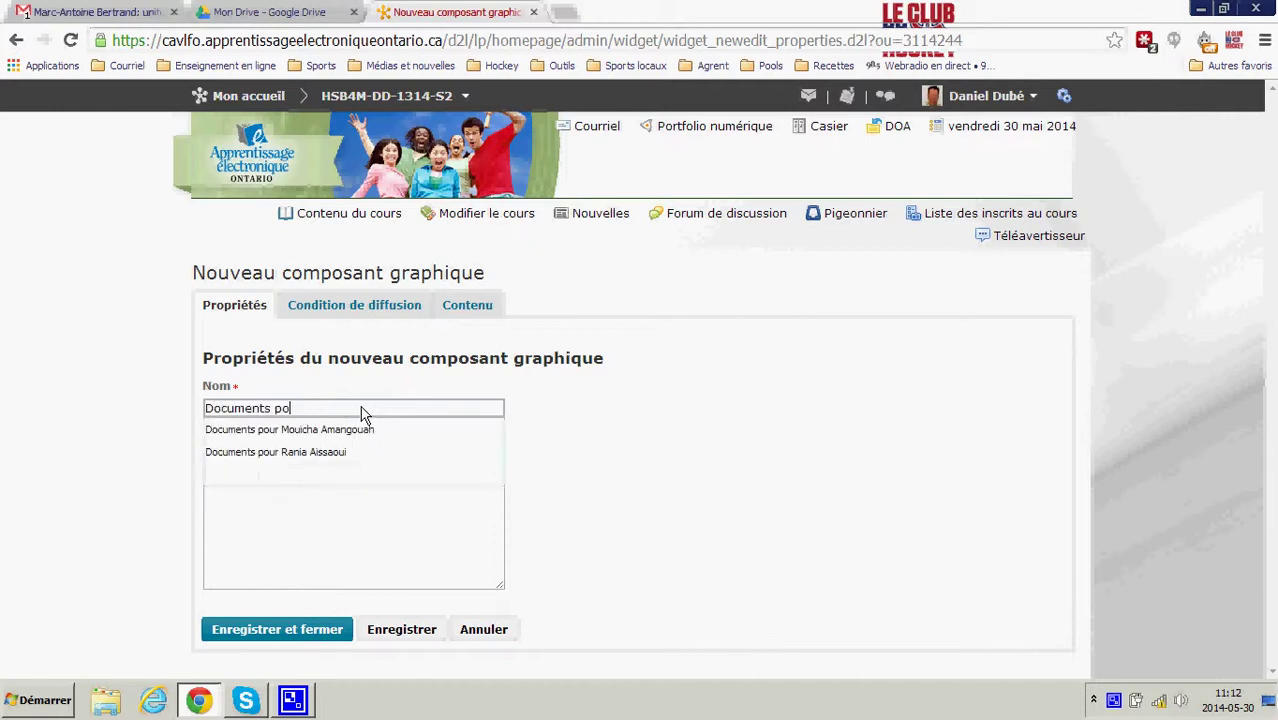
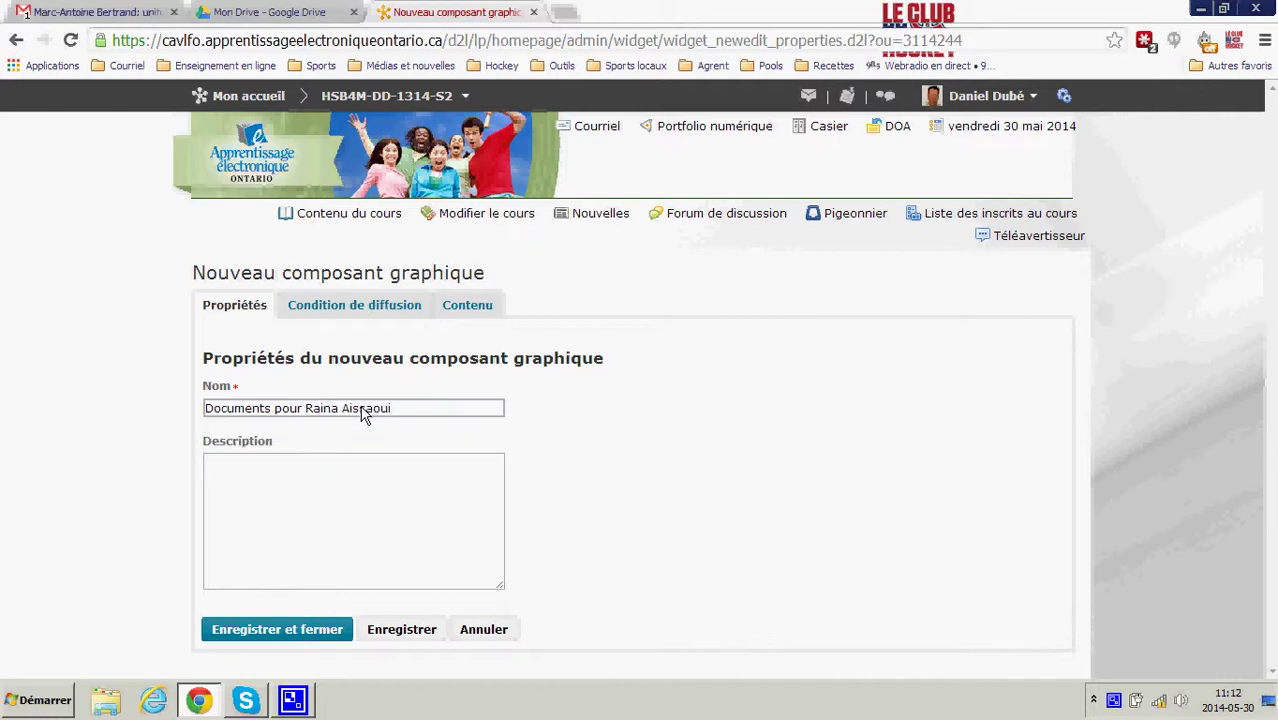
pyautogui.click(396, 310)
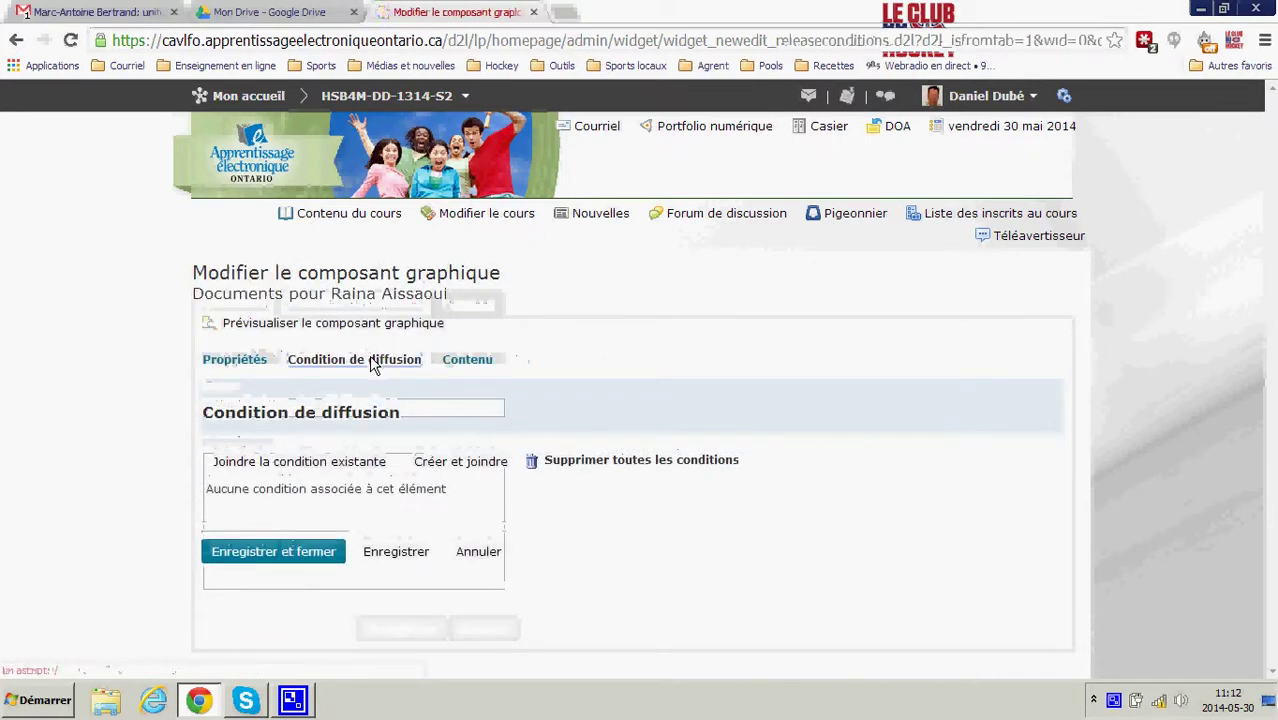
# - Add an Inscription collective release condition for the Rapport de progrès group and save the widget
pyautogui.click(452, 462)
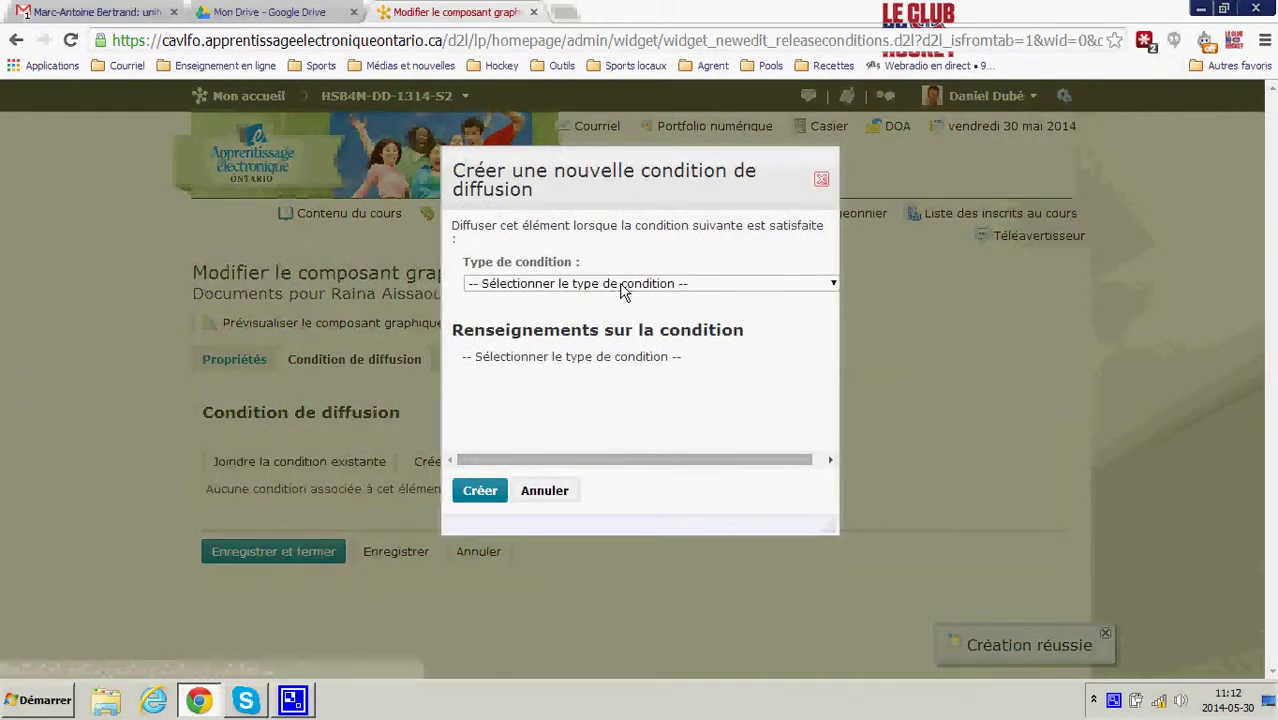
pyautogui.click(622, 287)
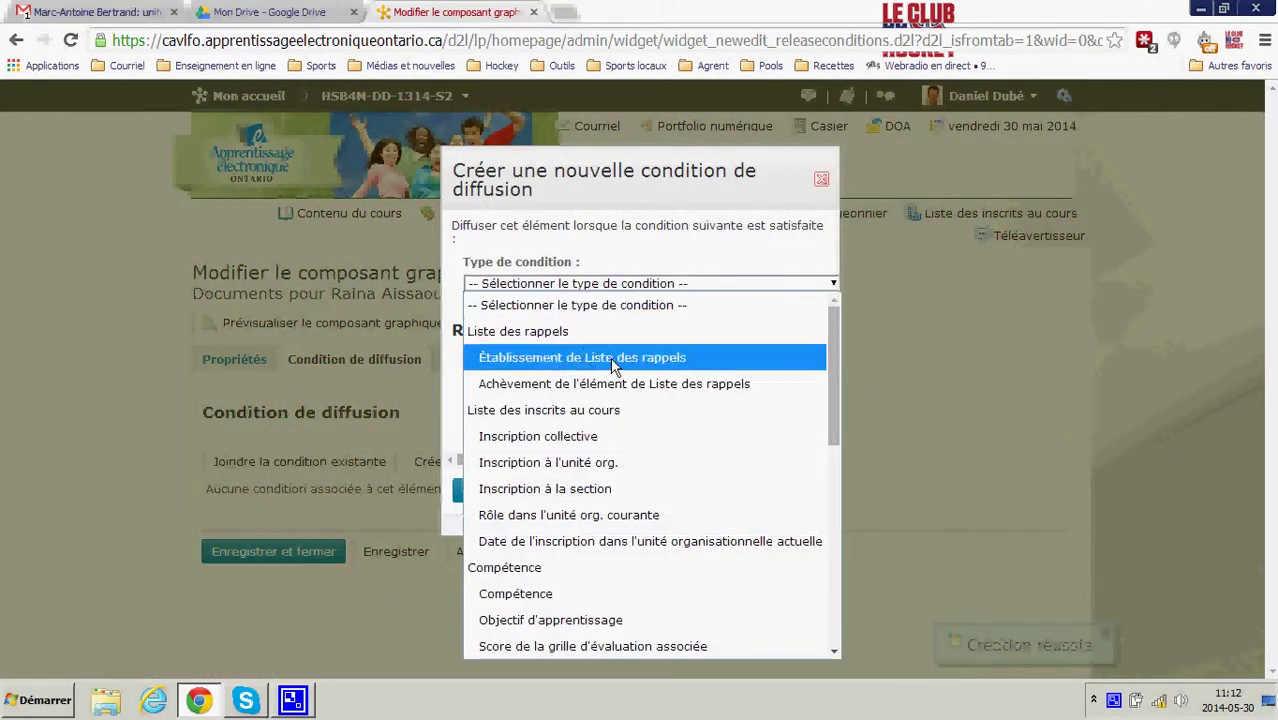
pyautogui.click(600, 437)
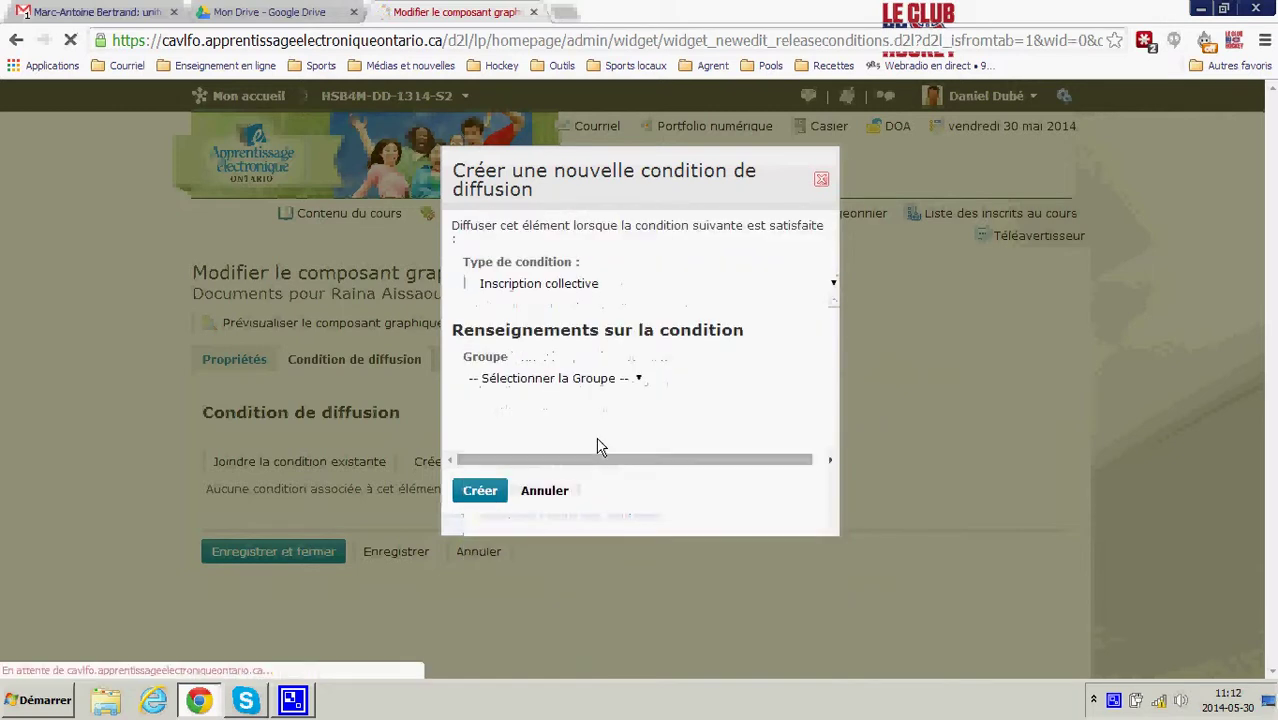
pyautogui.click(612, 380)
pyautogui.click(534, 66)
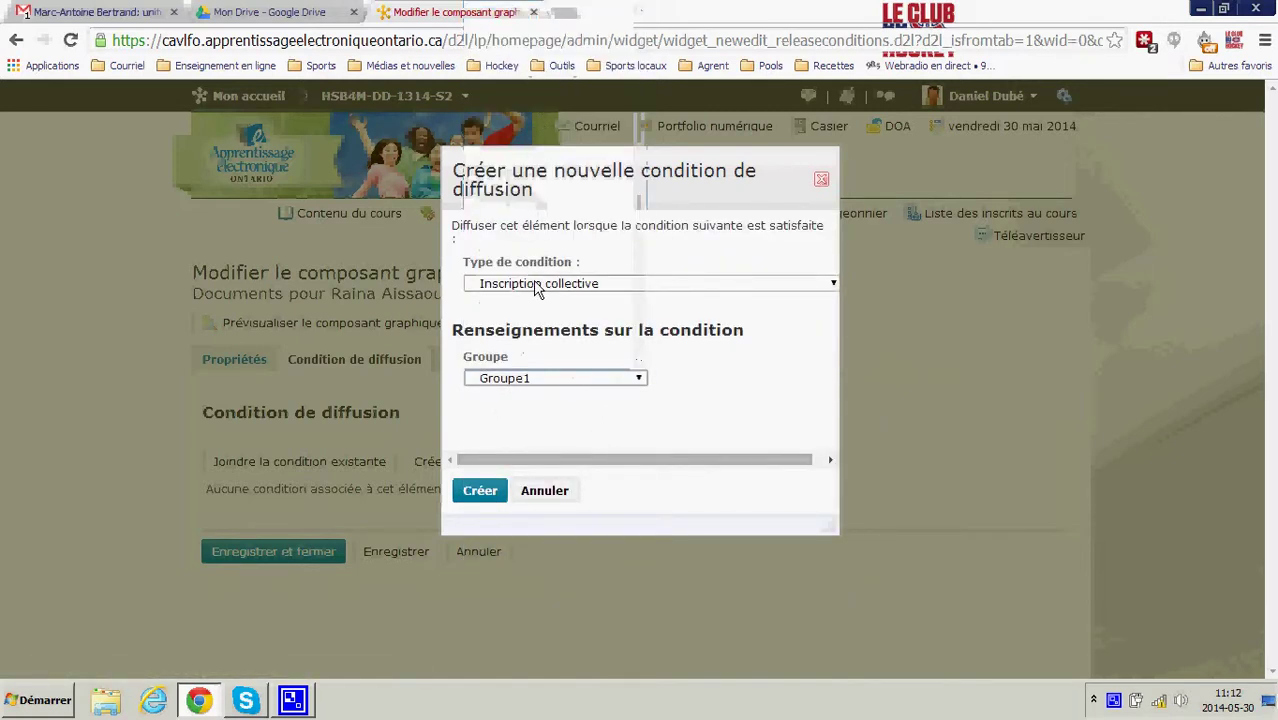
pyautogui.click(481, 491)
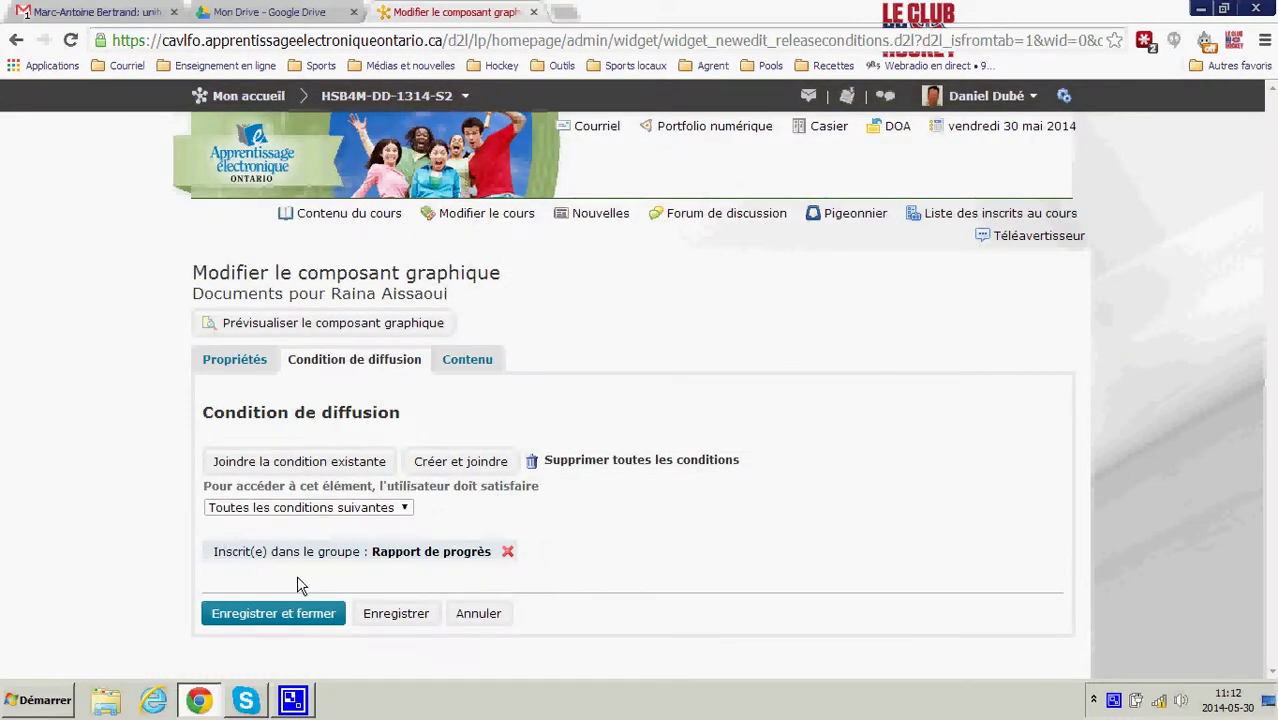
pyautogui.click(485, 362)
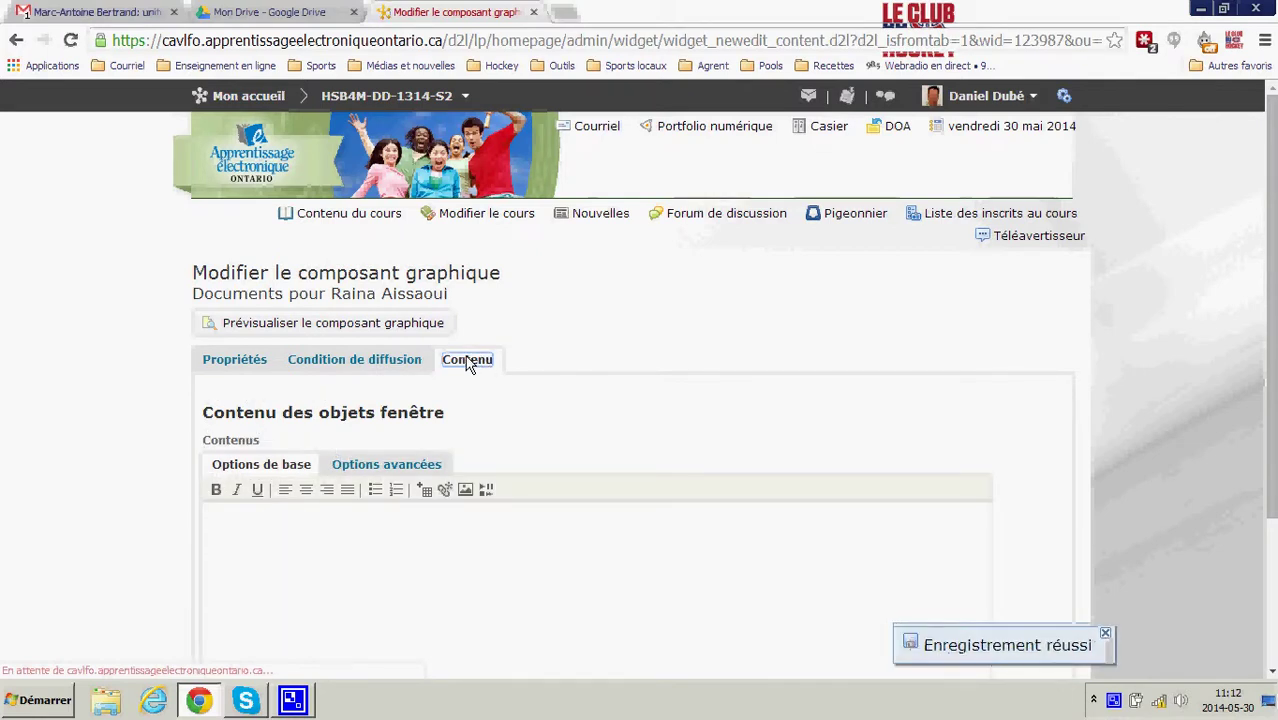
# - Start a URL quick link in the widget's content area via Inclure le lien rapide
pyautogui.click(331, 549)
pyautogui.scroll(-2, 331, 549)
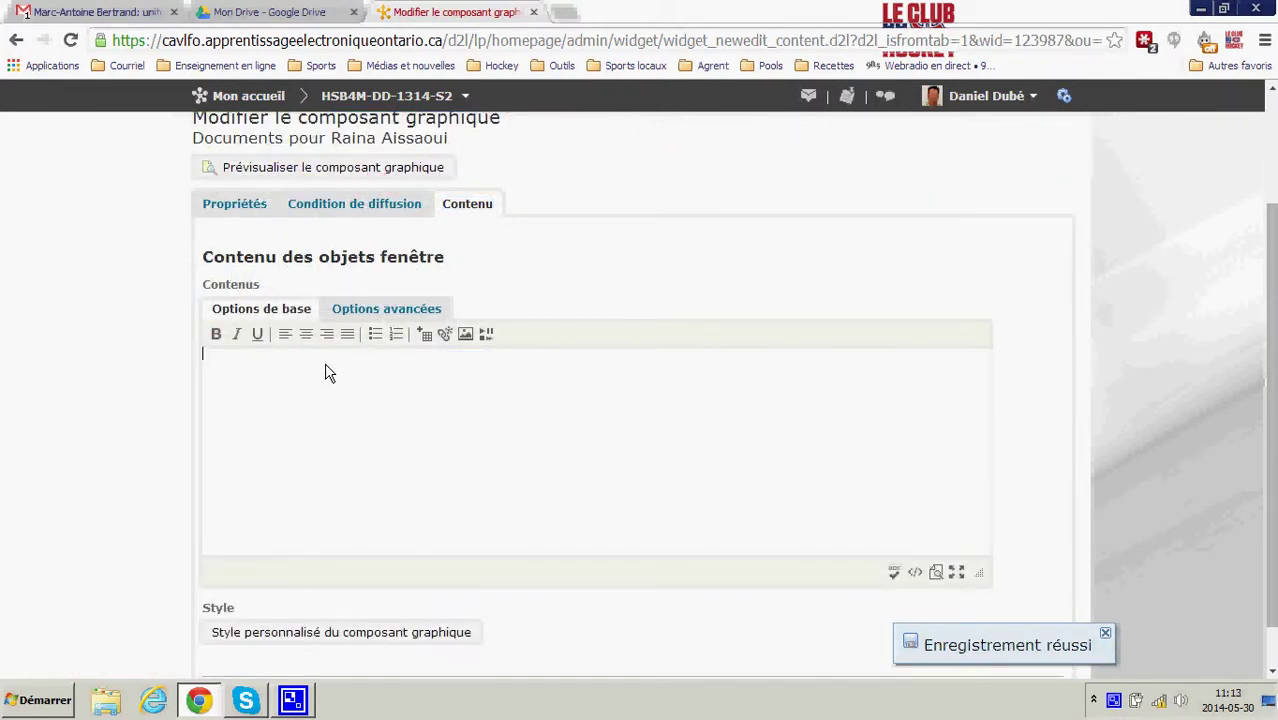
pyautogui.click(443, 337)
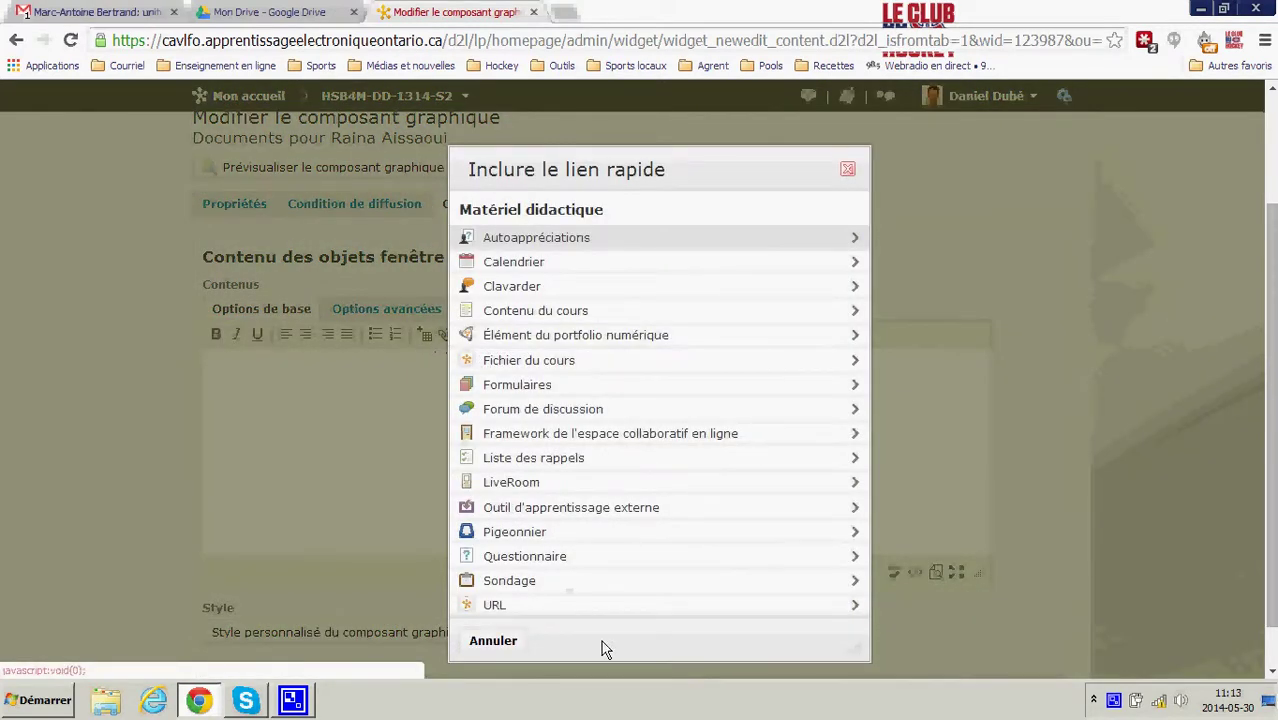
pyautogui.click(491, 606)
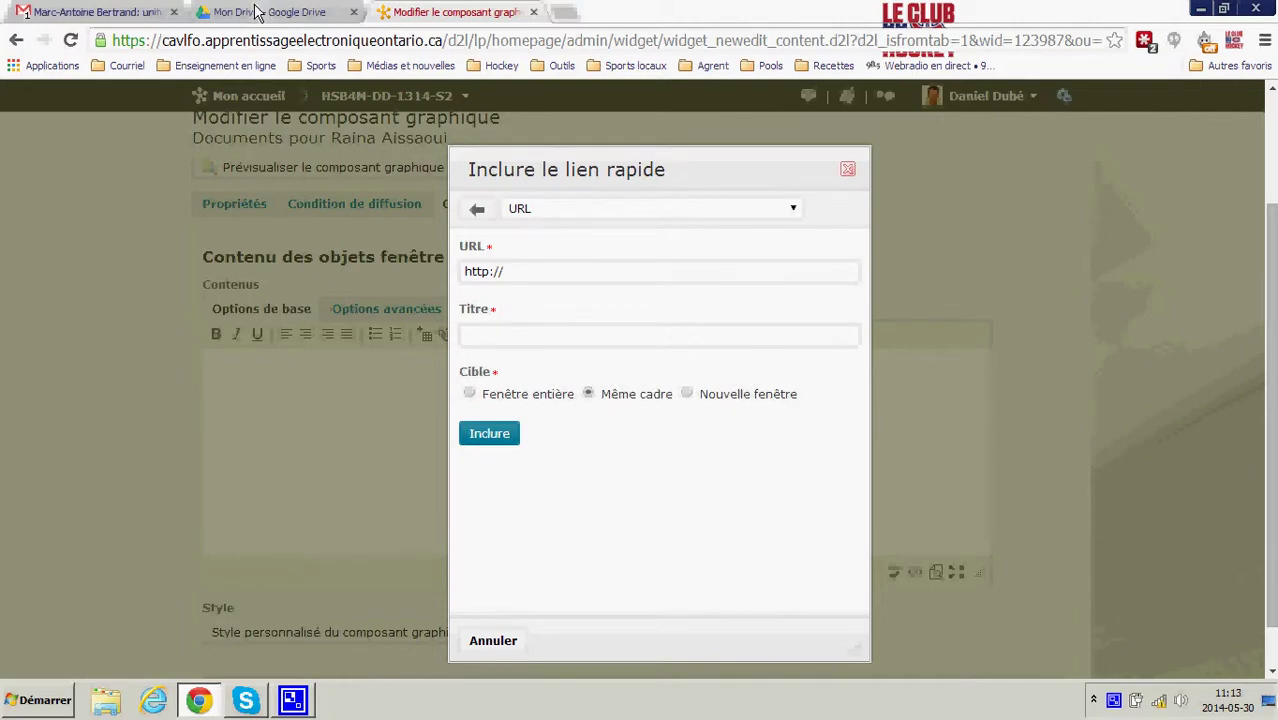
pyautogui.click(257, 12)
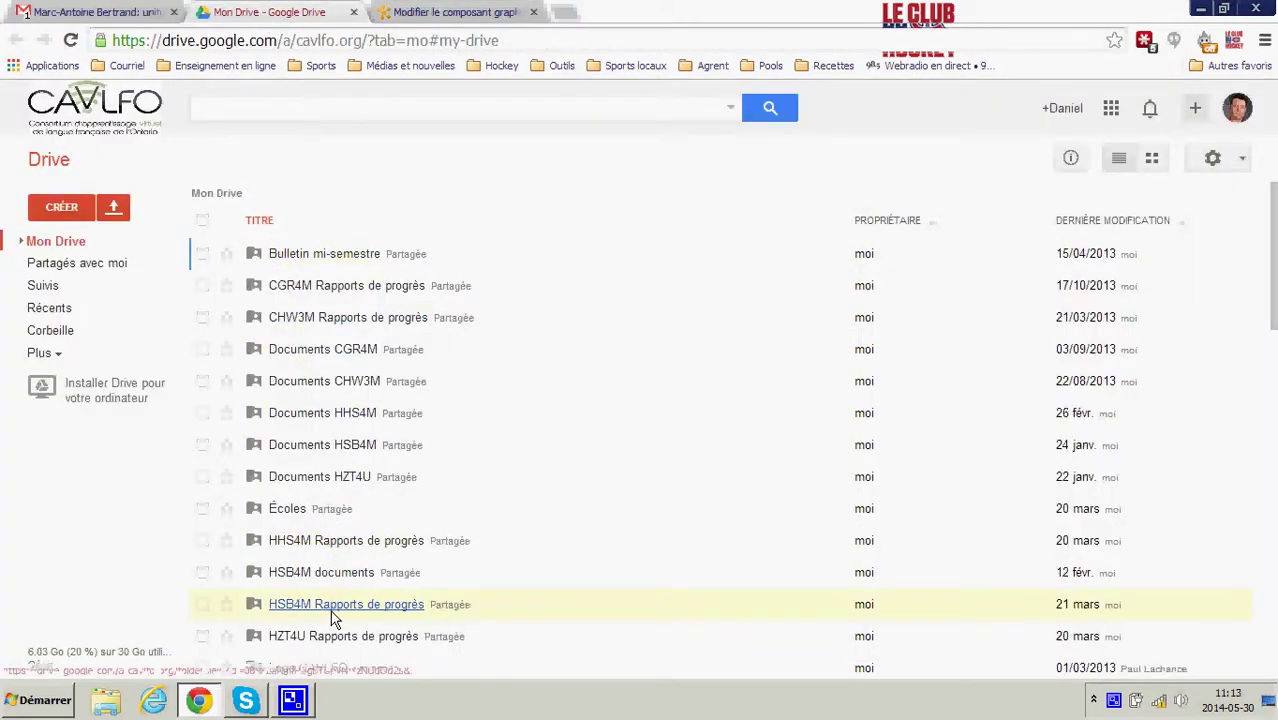
# - Copy the student's sheet address from the HSB4M Rapports de progrès folder into the link's URL field
pyautogui.click(333, 608)
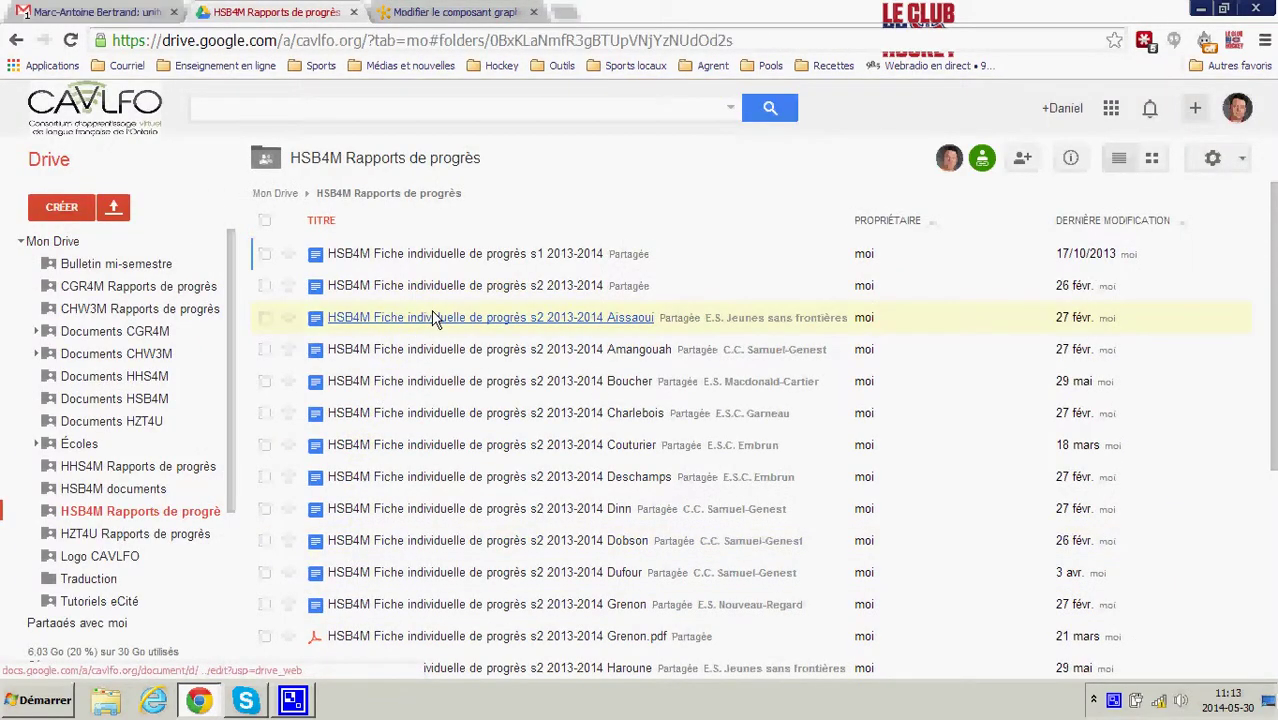
pyautogui.click(433, 318)
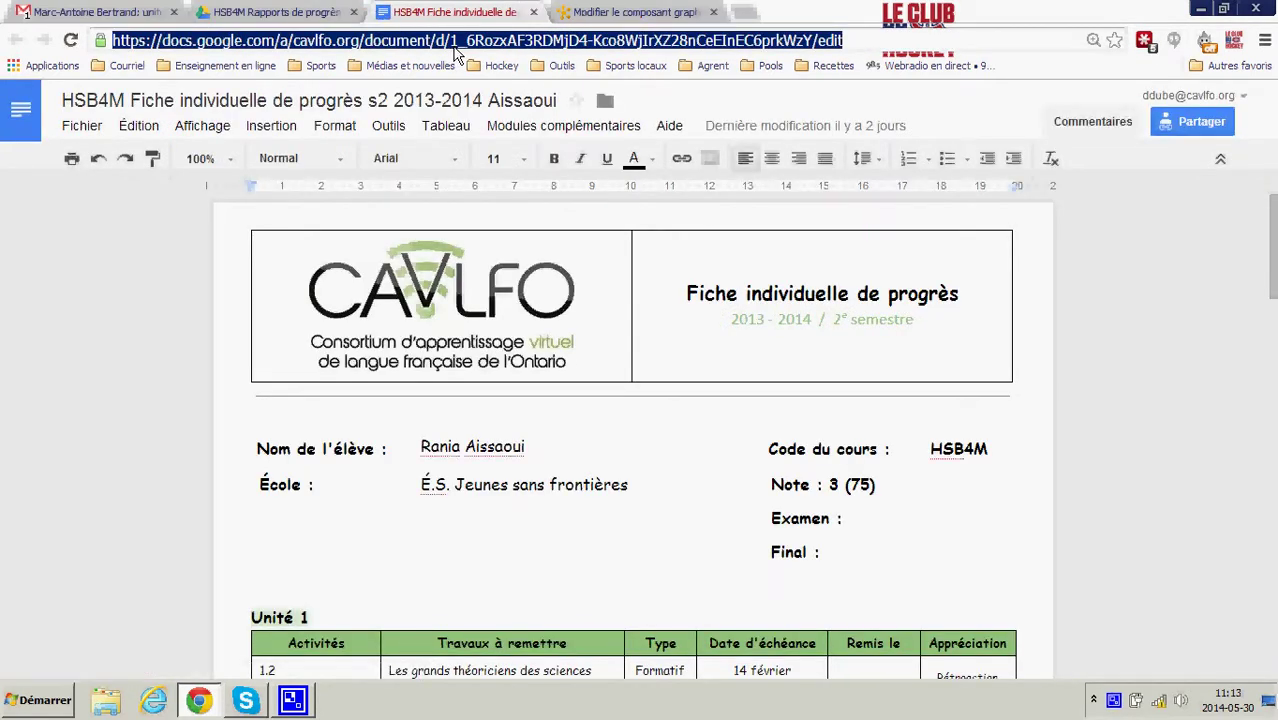
pyautogui.click(640, 12)
pyautogui.click(636, 274)
pyautogui.hotkey('ctrl', 'a')
pyautogui.hotkey('ctrl', 'v')
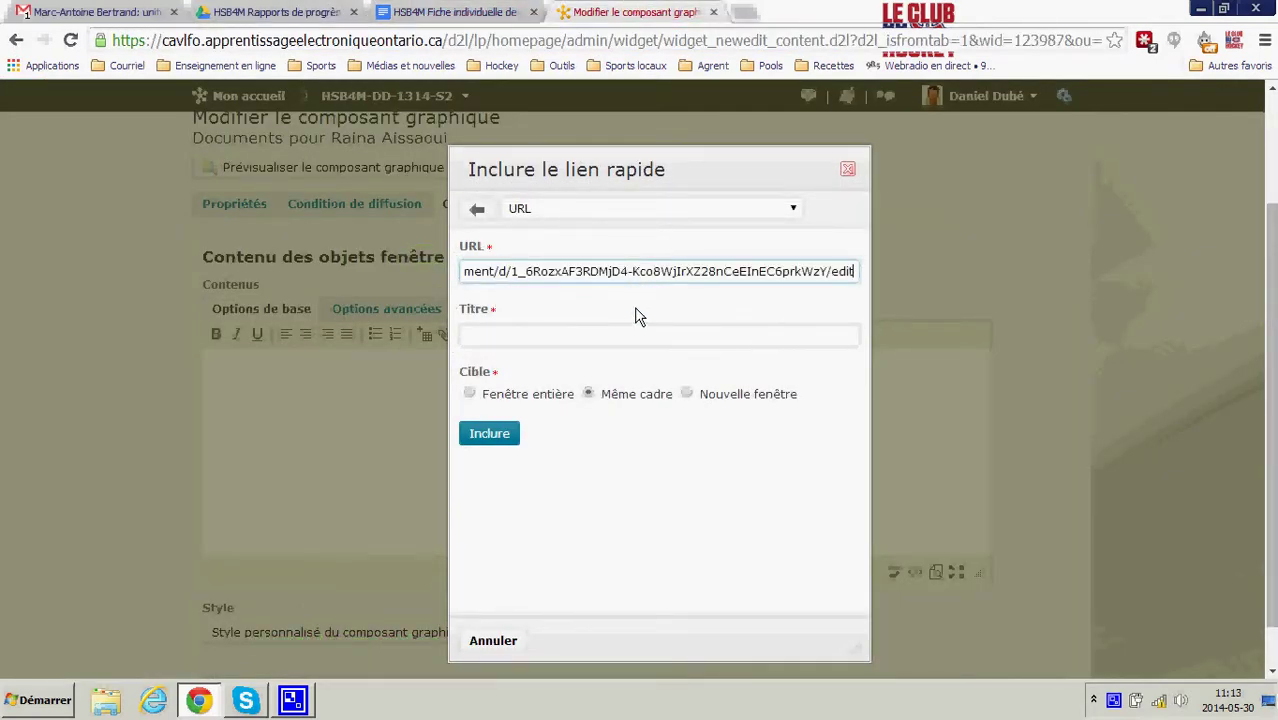
# - Title the link 'Fiche individuelle de progrès' plus the student's name, open in Nouvelle fenêtre, and save the widget
pyautogui.click(640, 338)
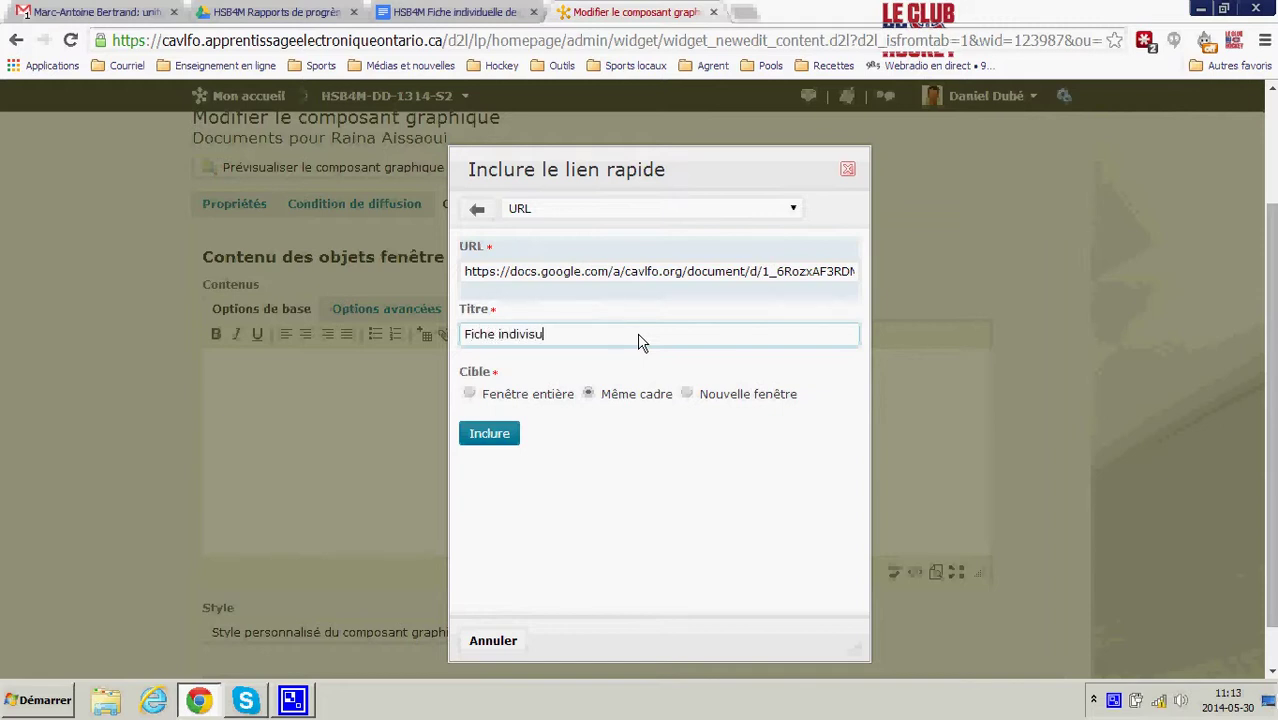
pyautogui.click(688, 396)
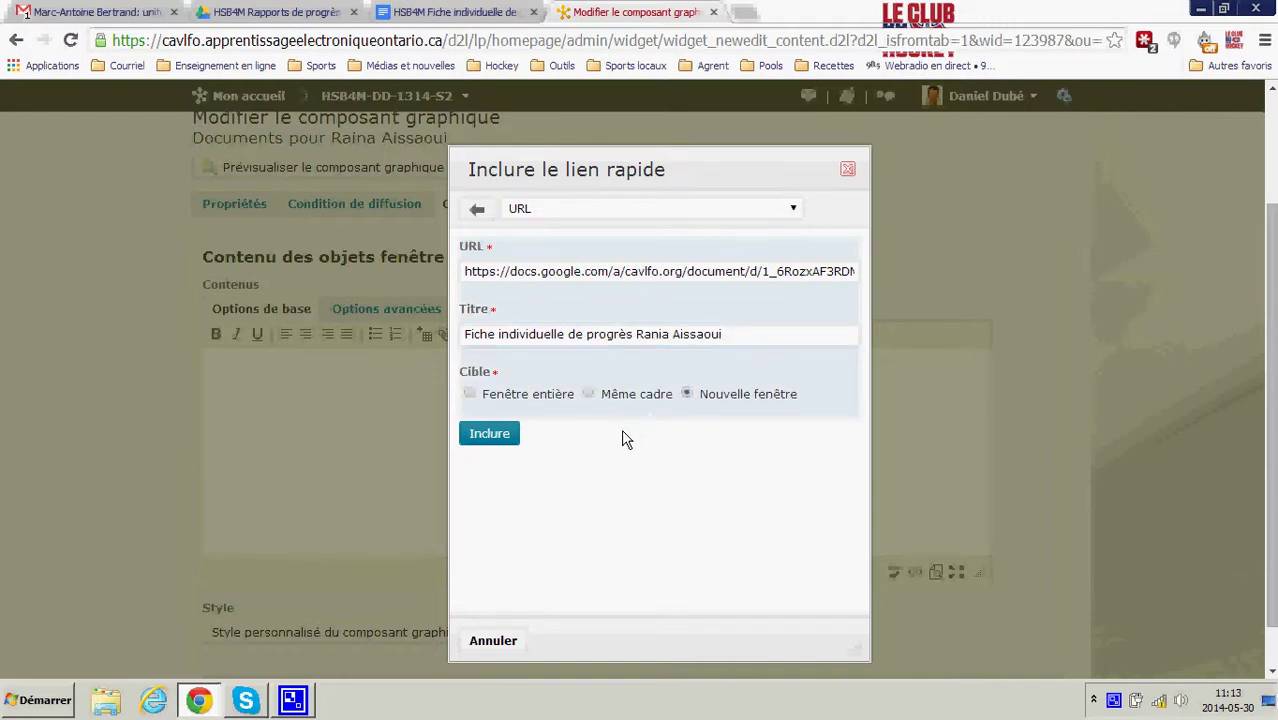
pyautogui.click(495, 438)
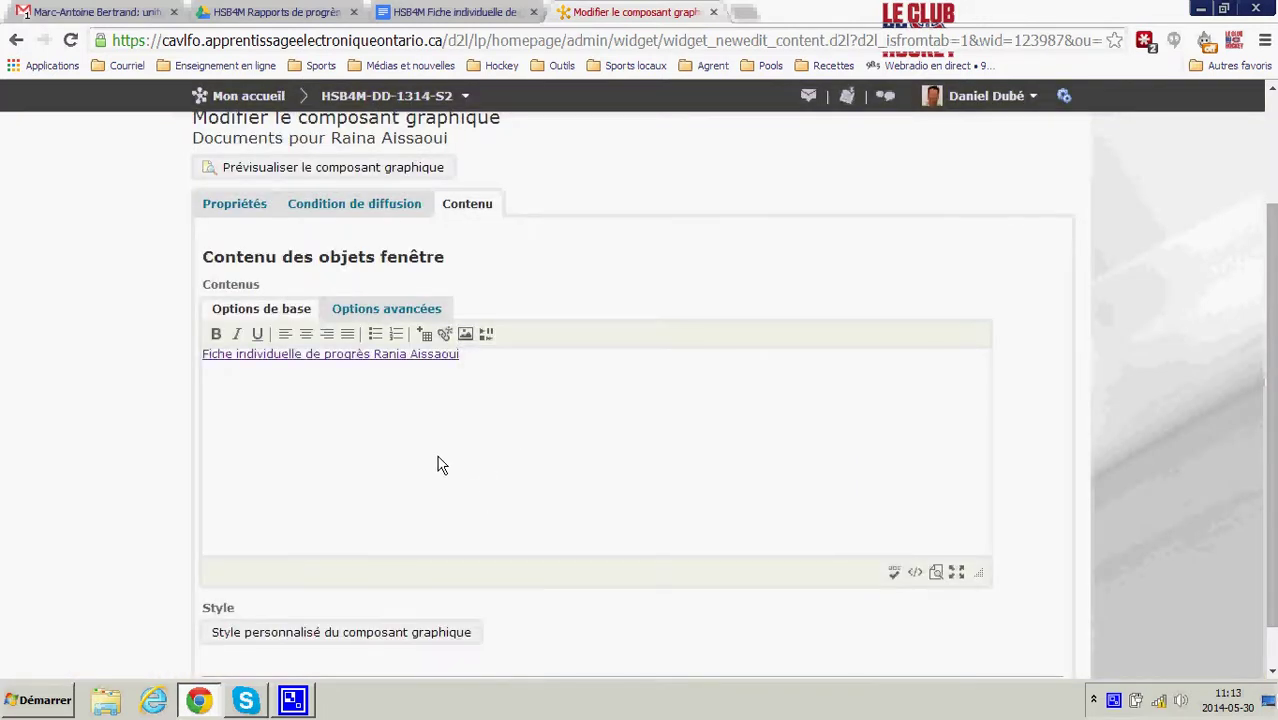
pyautogui.scroll(-1, 381, 470)
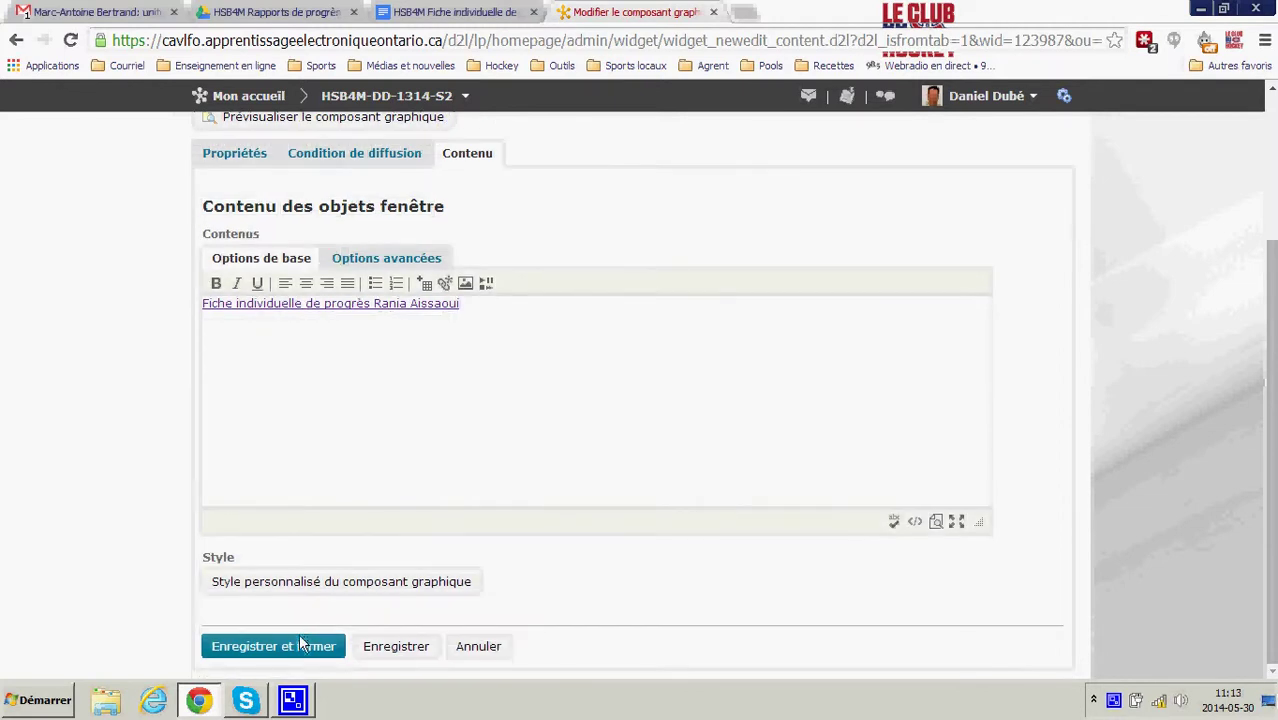
pyautogui.click(298, 648)
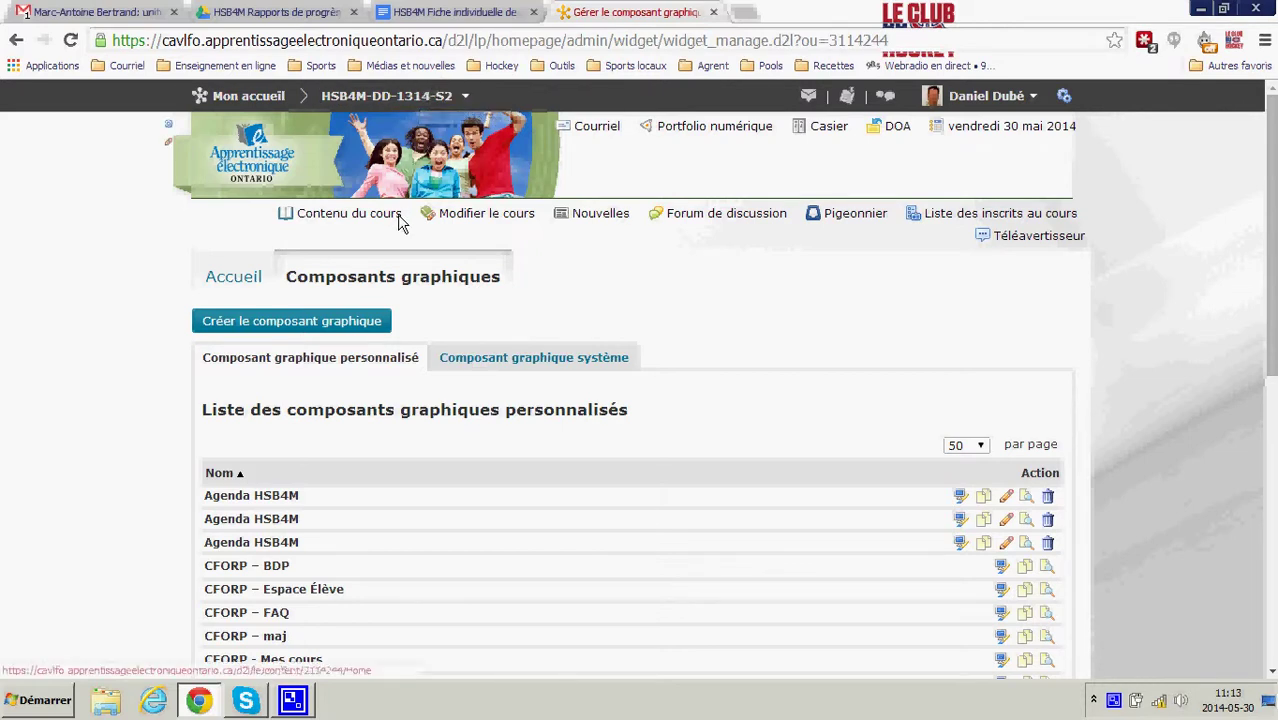
# - Add the student's Documents pour widget to the left column of the HSB4M homepage
pyautogui.click(230, 290)
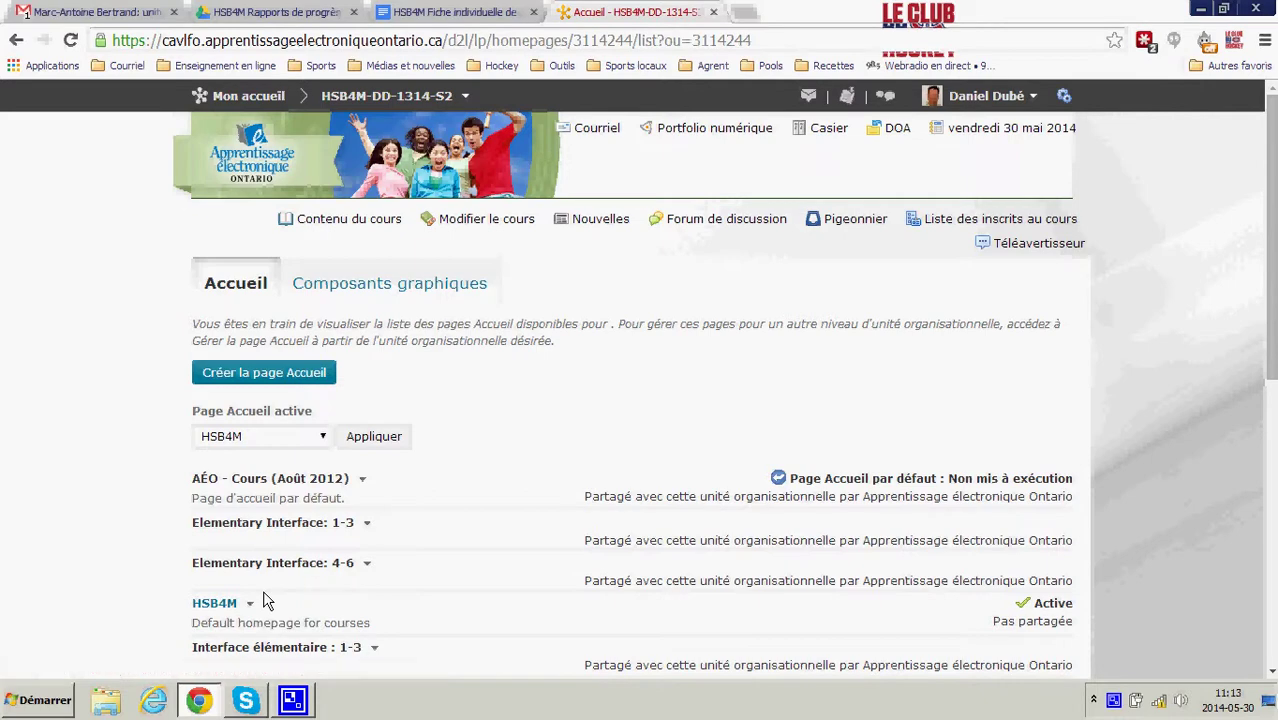
pyautogui.click(205, 607)
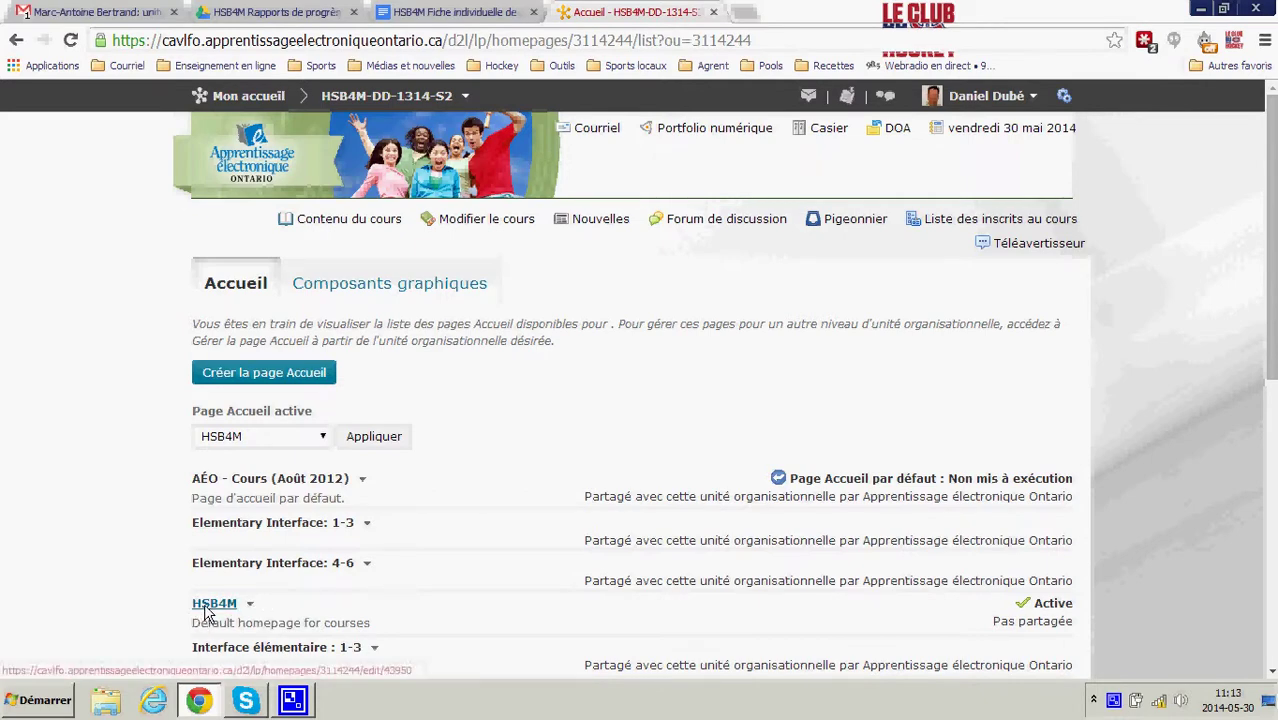
pyautogui.scroll(-6, 354, 488)
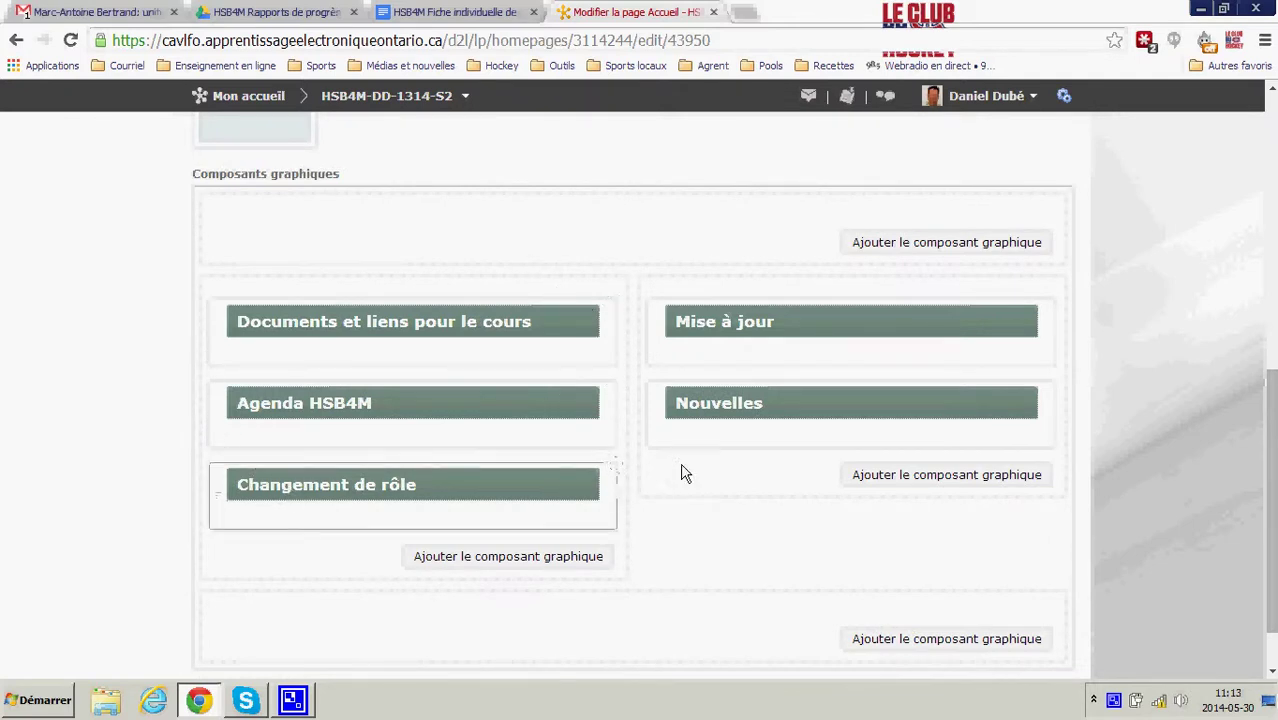
pyautogui.click(508, 560)
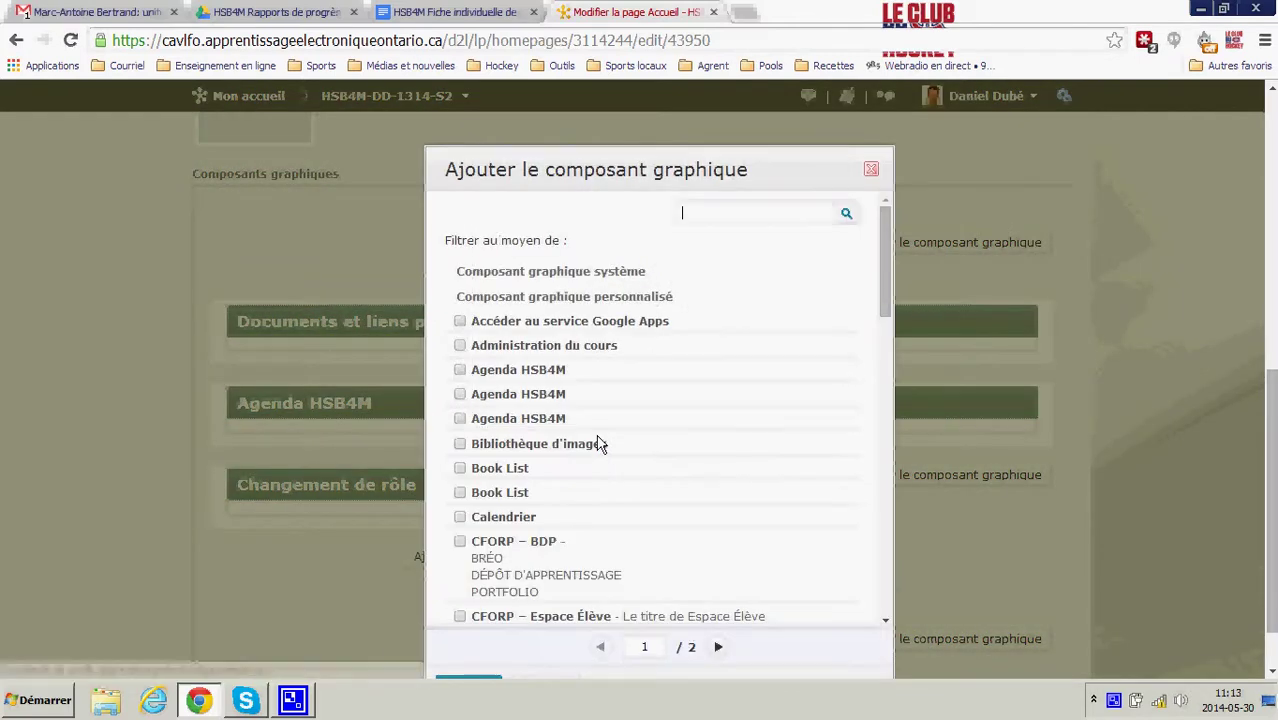
pyautogui.scroll(-5, 597, 442)
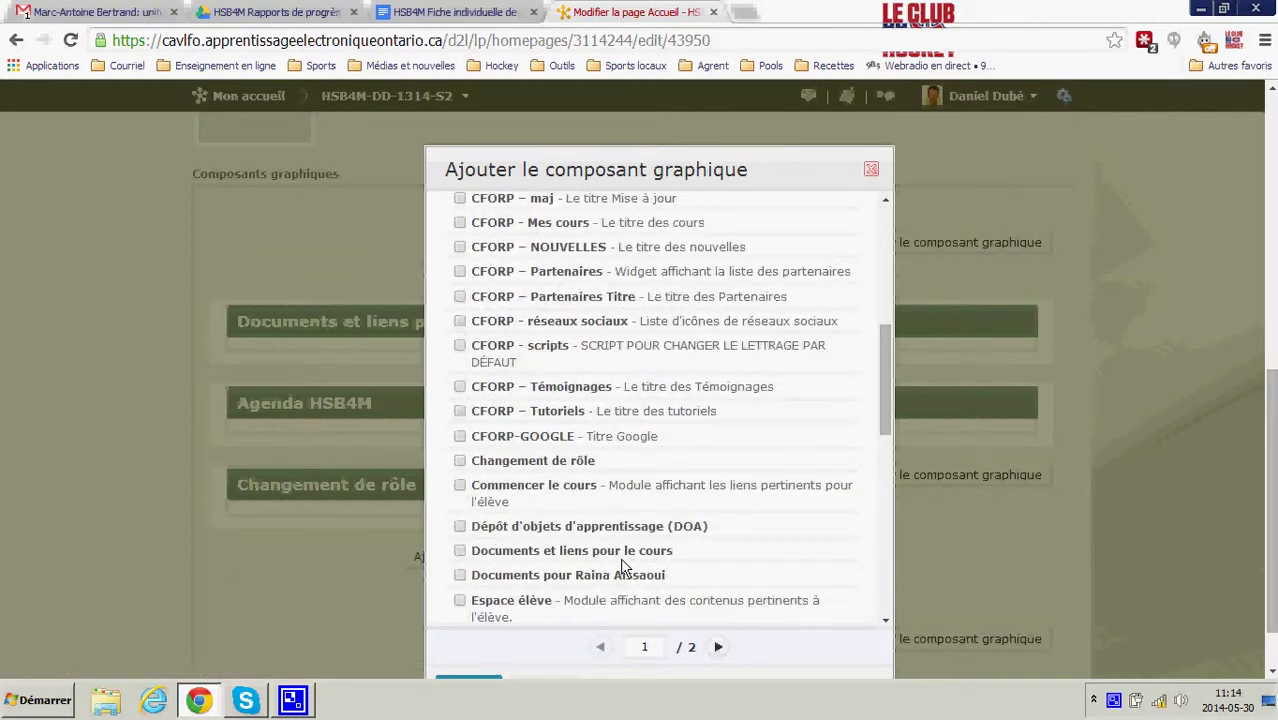
pyautogui.click(459, 575)
pyautogui.scroll(-3, 477, 660)
pyautogui.scroll(-4, 600, 590)
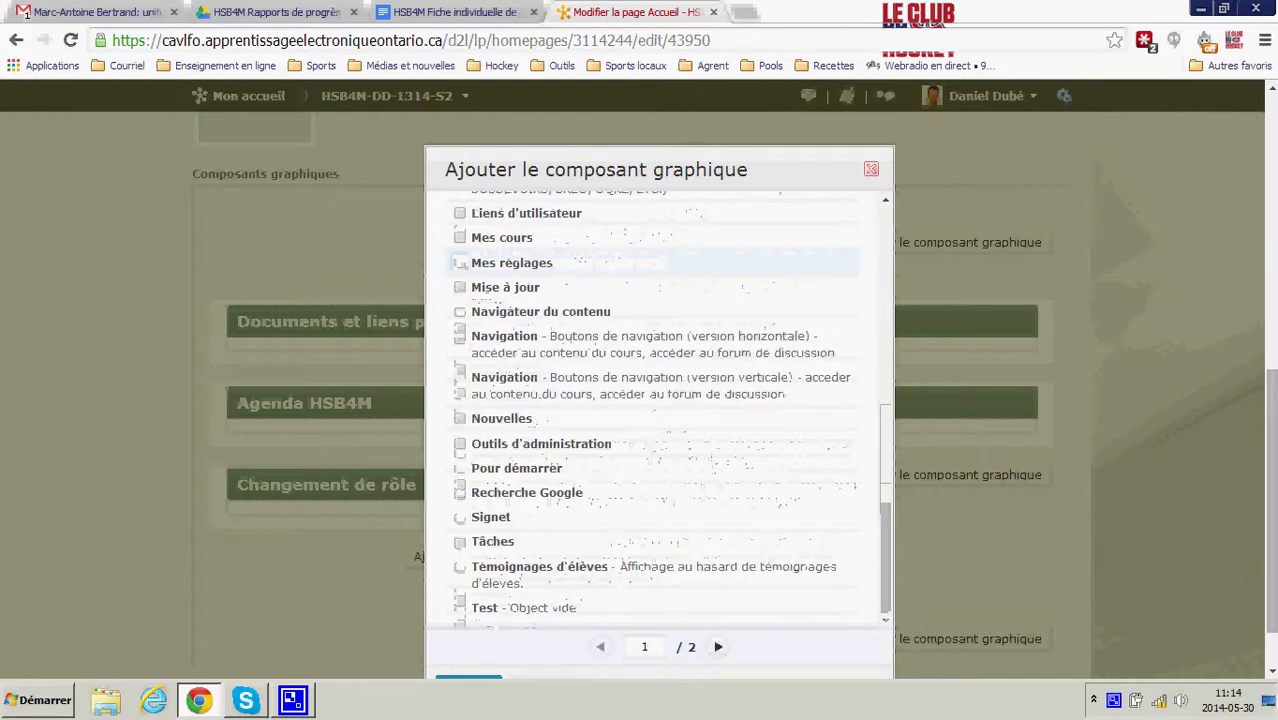
pyautogui.scroll(-2, 600, 600)
pyautogui.click(445, 617)
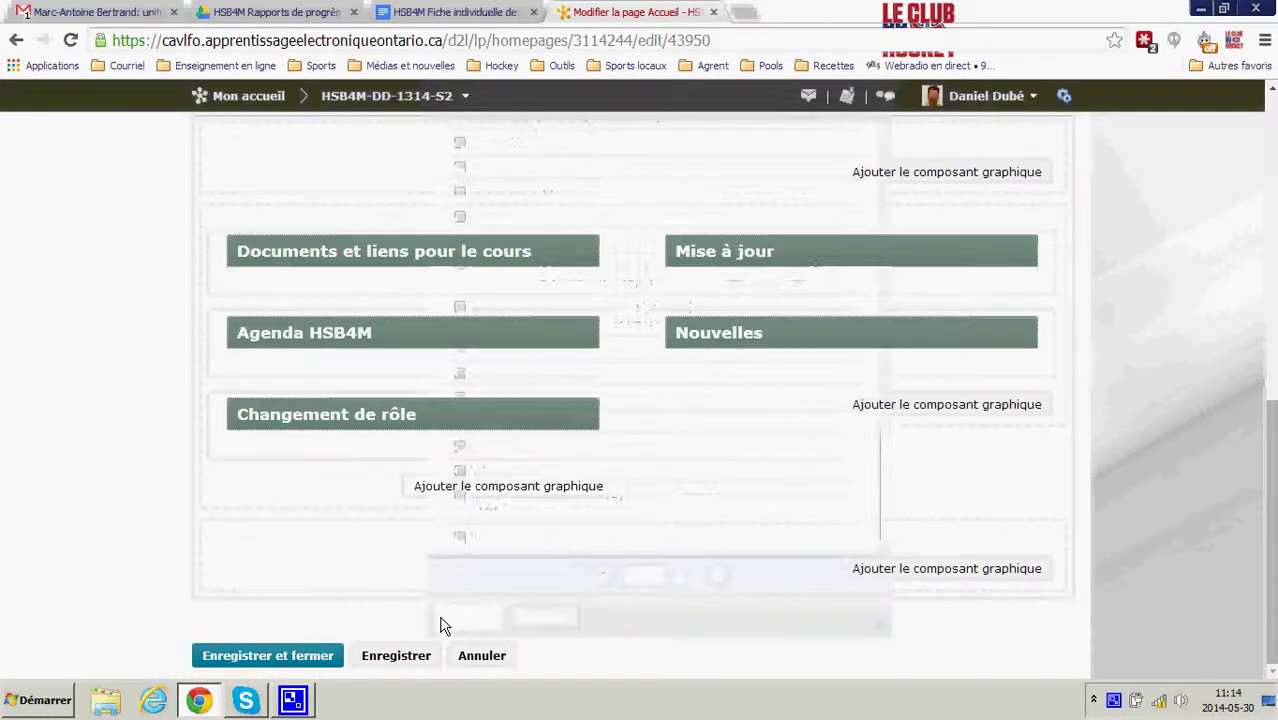
# - Drag the widget above Documents et liens pour le cours and save the homepage layout
pyautogui.moveTo(459, 494); pyautogui.dragTo(464, 236)
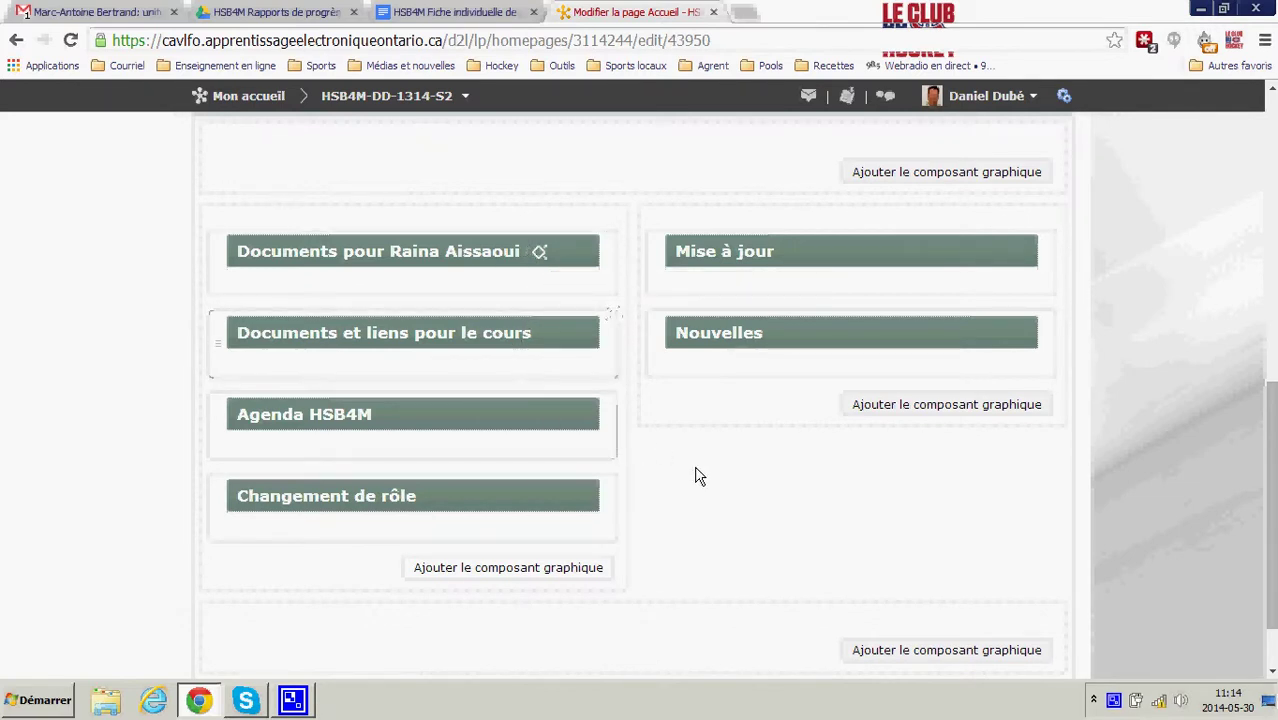
pyautogui.scroll(-1, 698, 478)
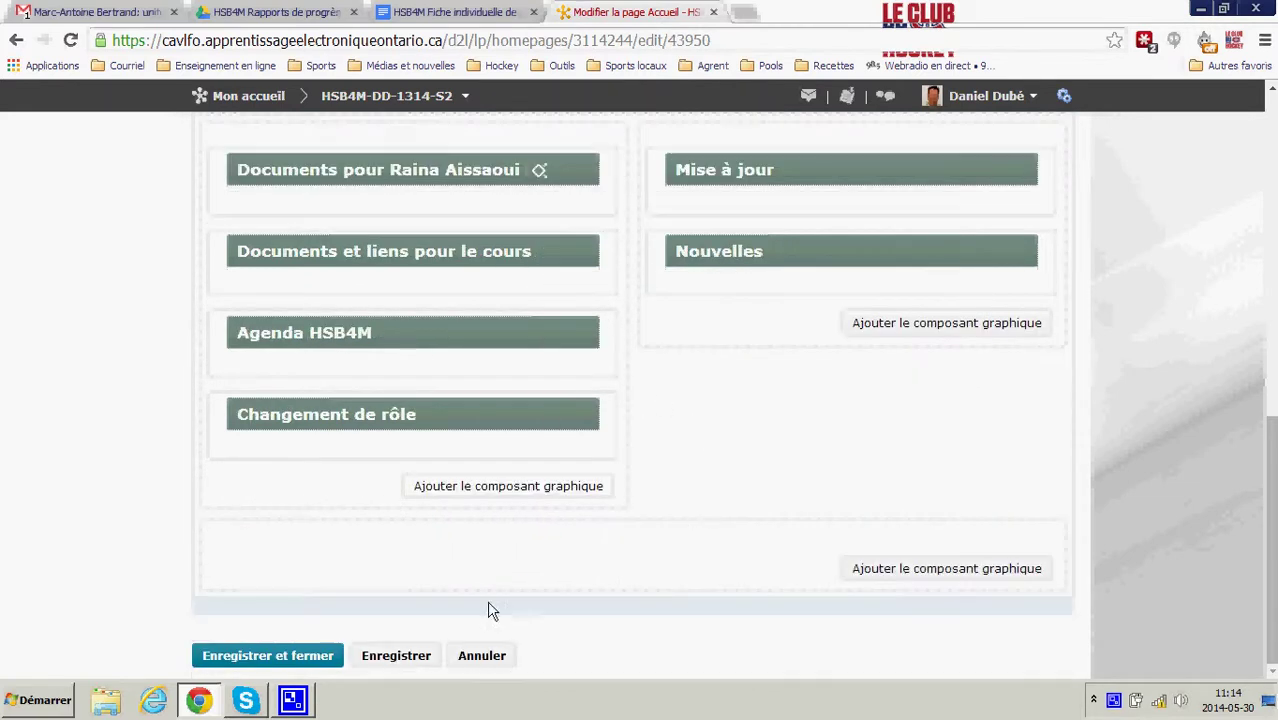
pyautogui.click(266, 657)
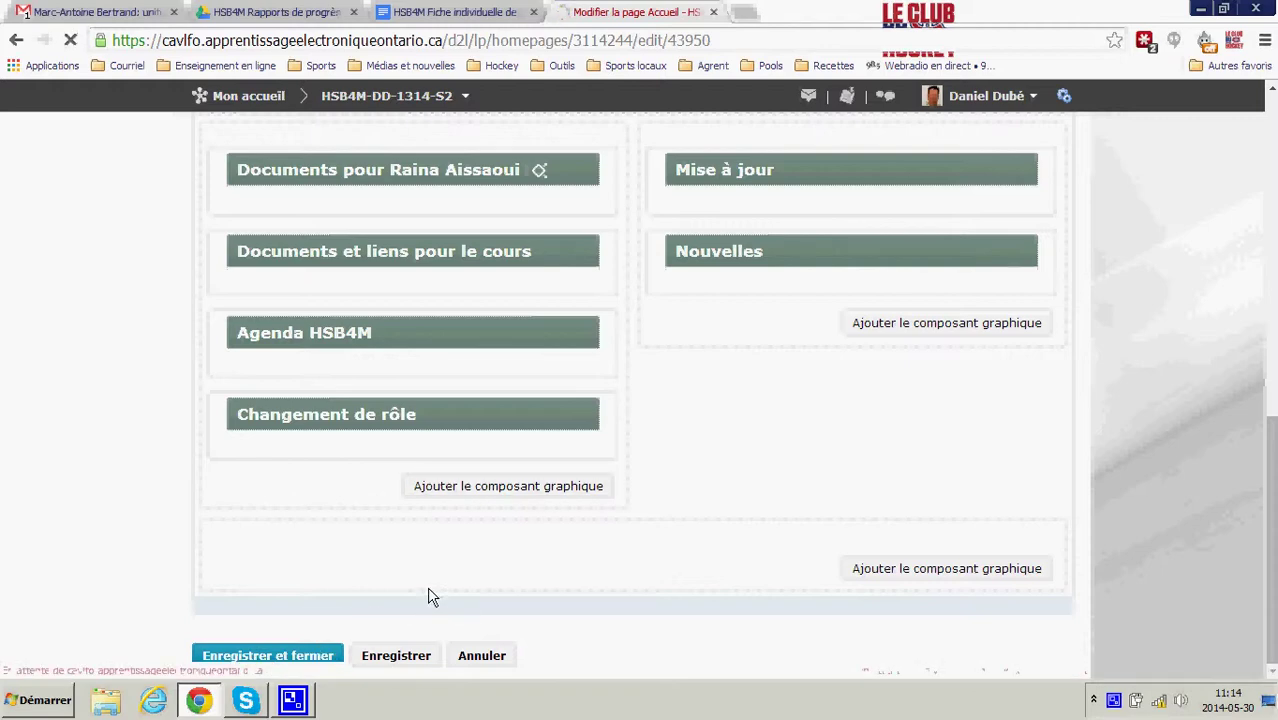
# - Impersonate the first student from the course class list with Emprunter l'identité
pyautogui.click(387, 95)
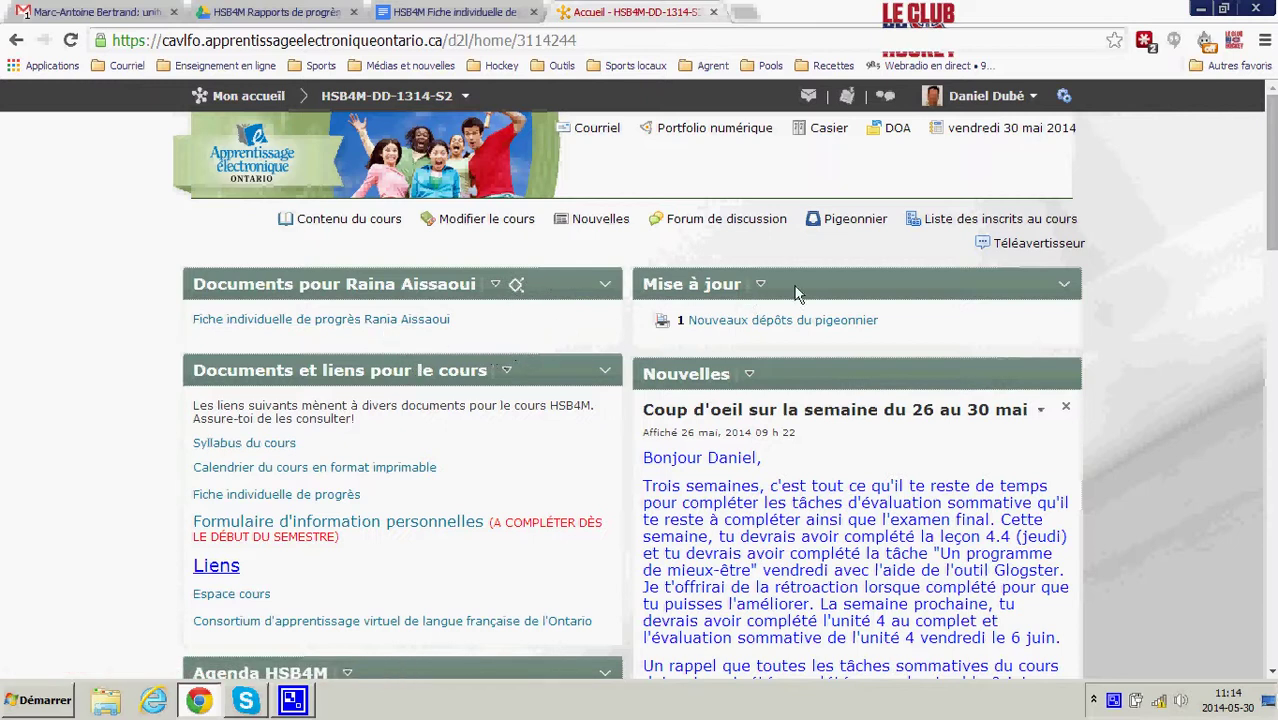
pyautogui.click(935, 217)
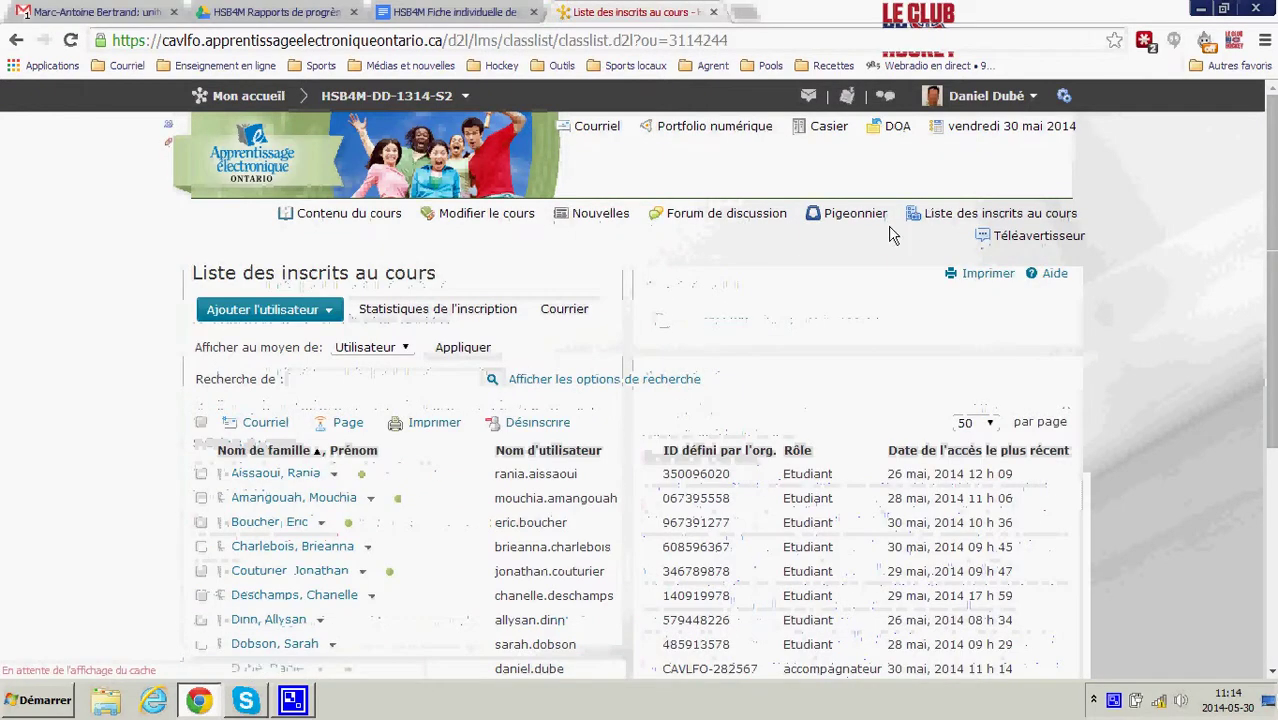
pyautogui.click(333, 476)
pyautogui.click(413, 376)
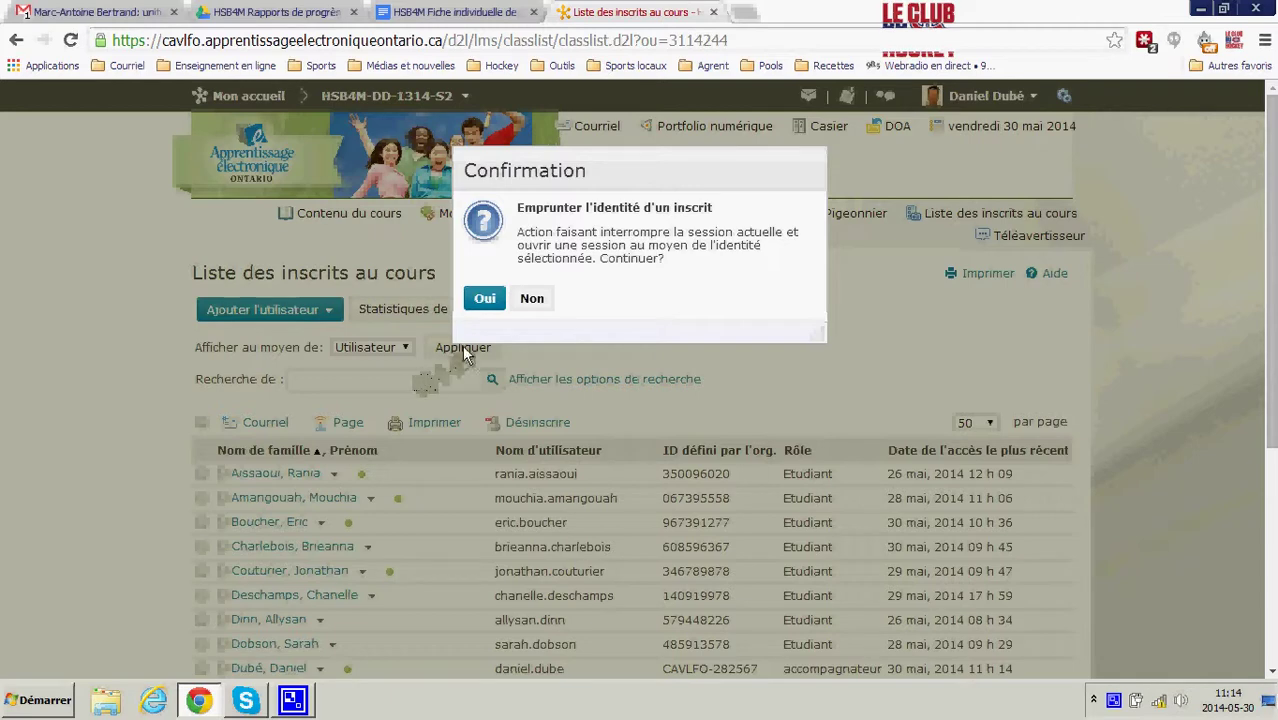
pyautogui.click(486, 302)
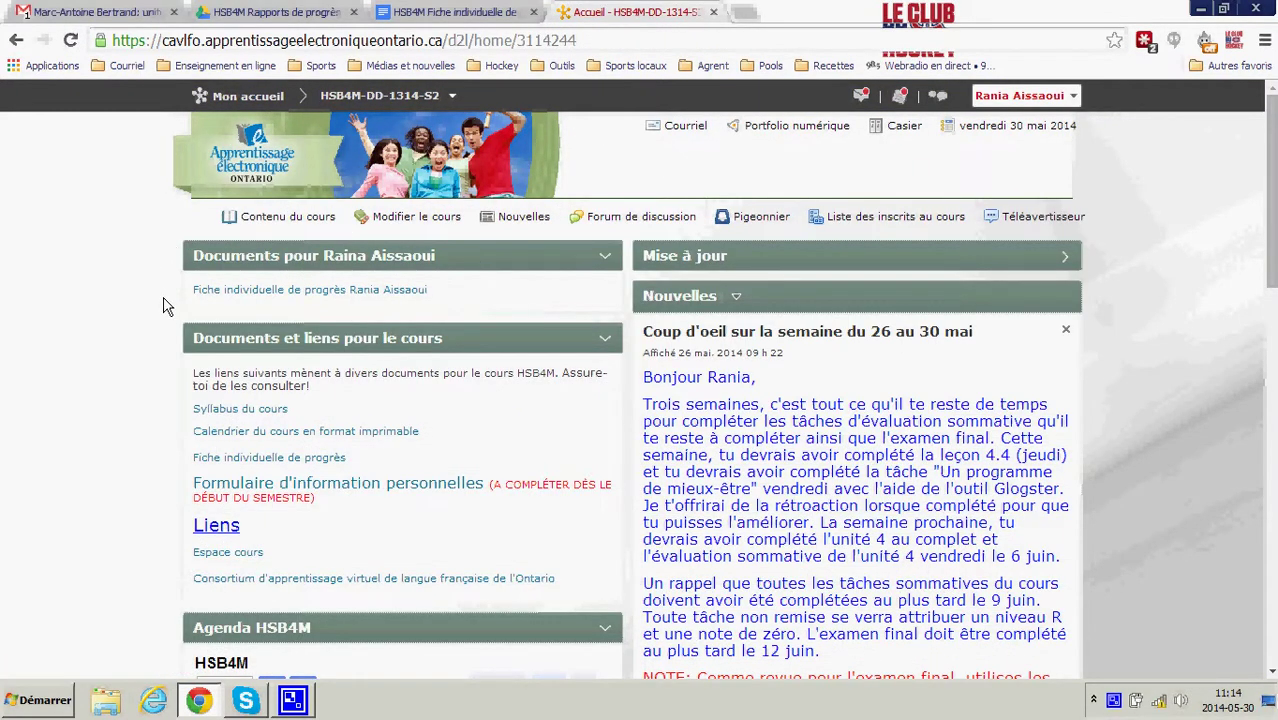
# - Open and close the progress sheet from the student's widget, then Restaurer the teacher's identity
pyautogui.click(252, 290)
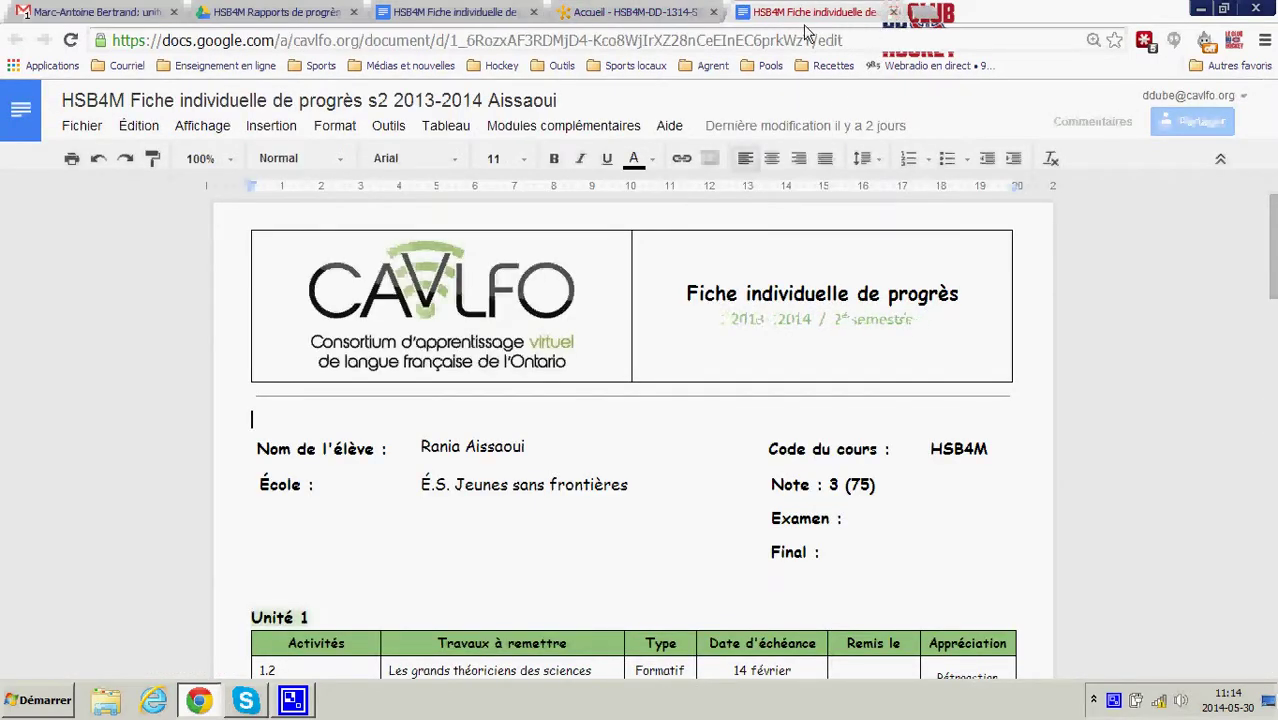
pyautogui.click(890, 13)
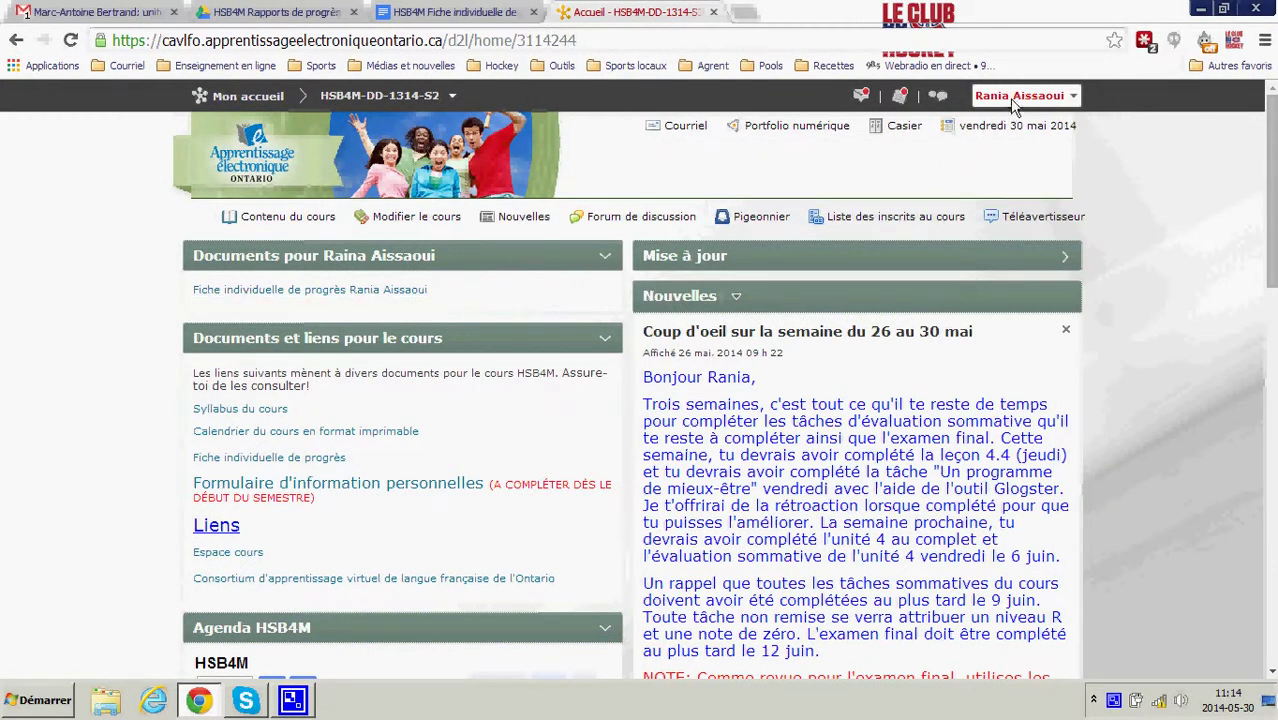
pyautogui.click(1015, 97)
pyautogui.click(1031, 129)
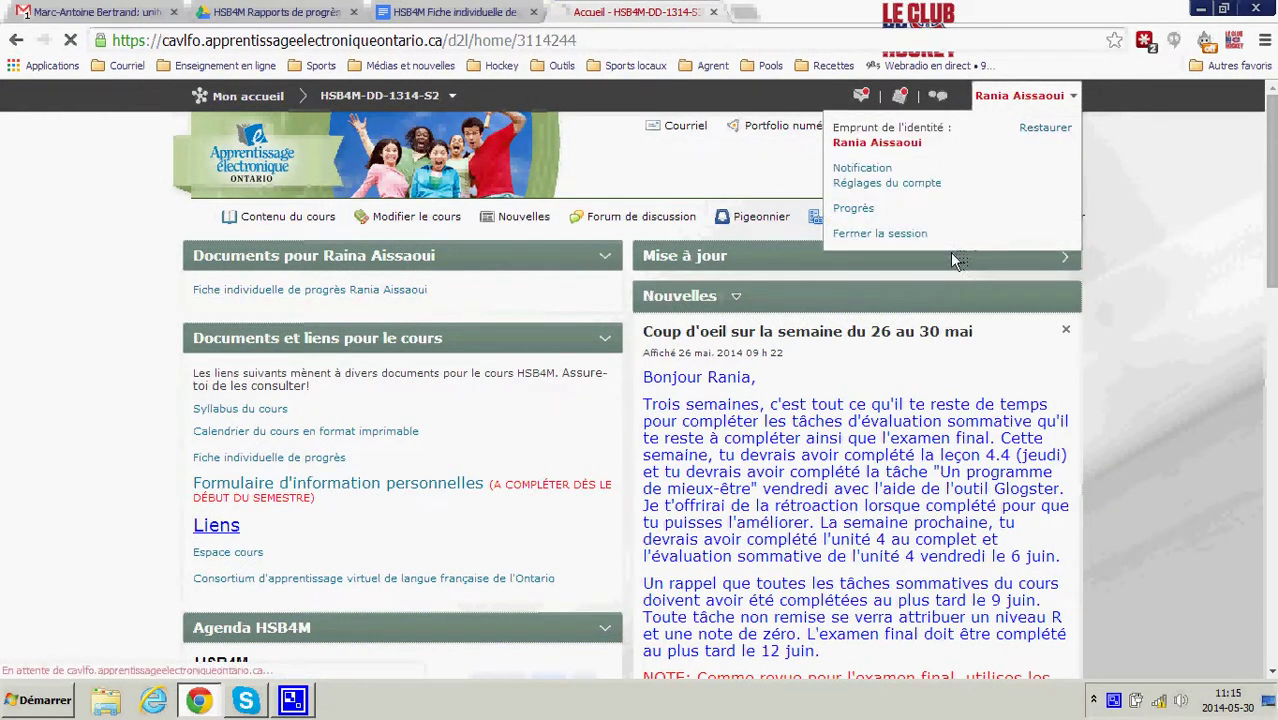
# - Impersonate the second student to verify no Documents pour widget appears, then Restaurer the teacher's identity
pyautogui.click(960, 220)
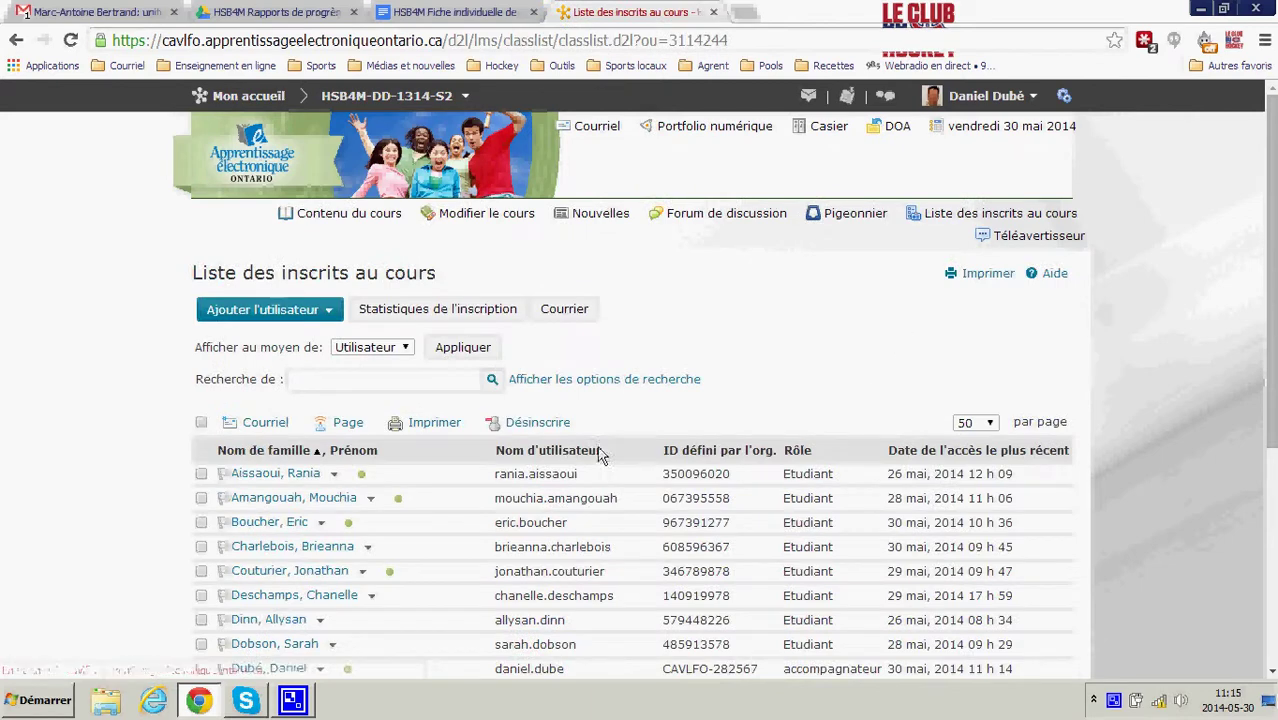
pyautogui.click(370, 499)
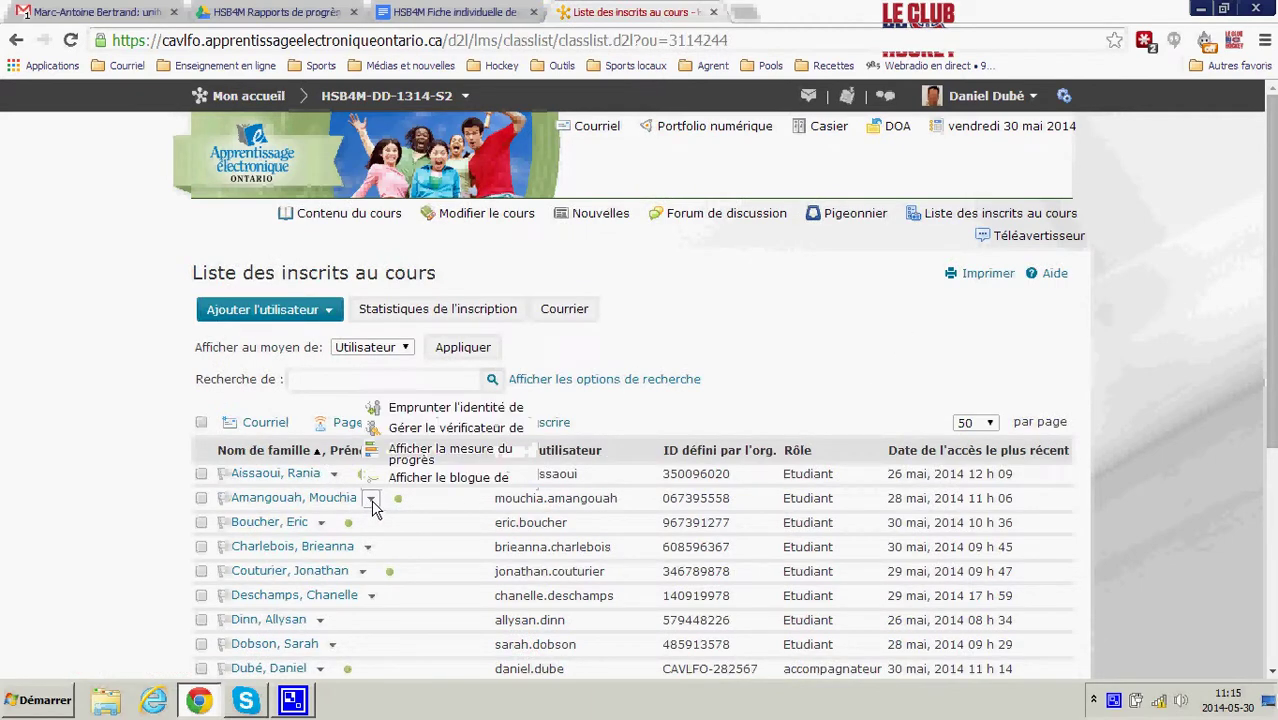
pyautogui.click(455, 408)
pyautogui.click(484, 299)
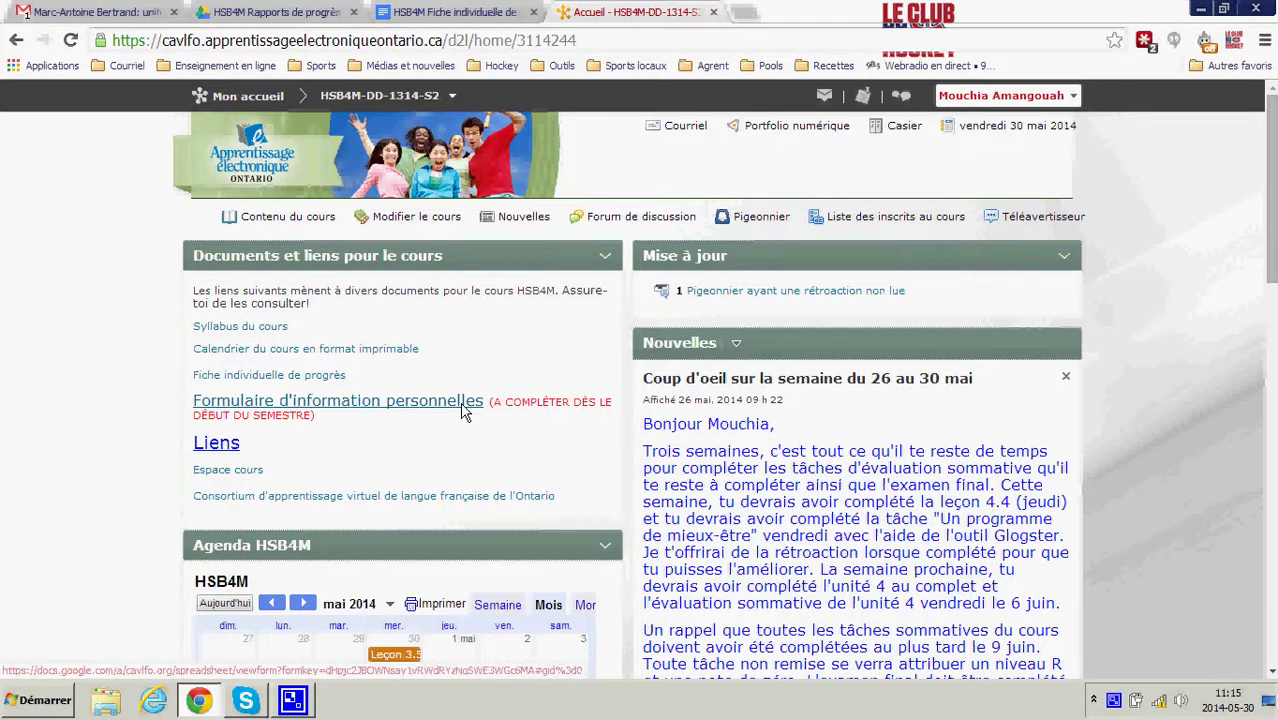
pyautogui.click(1074, 98)
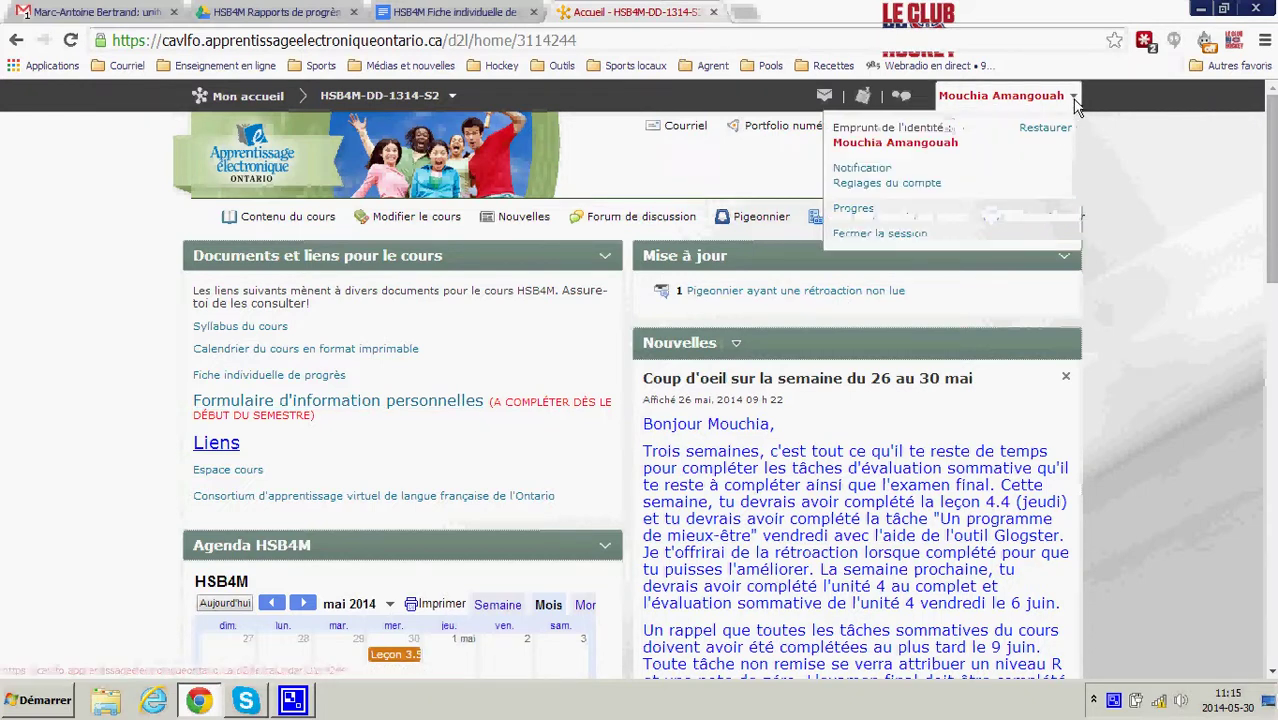
pyautogui.click(1046, 127)
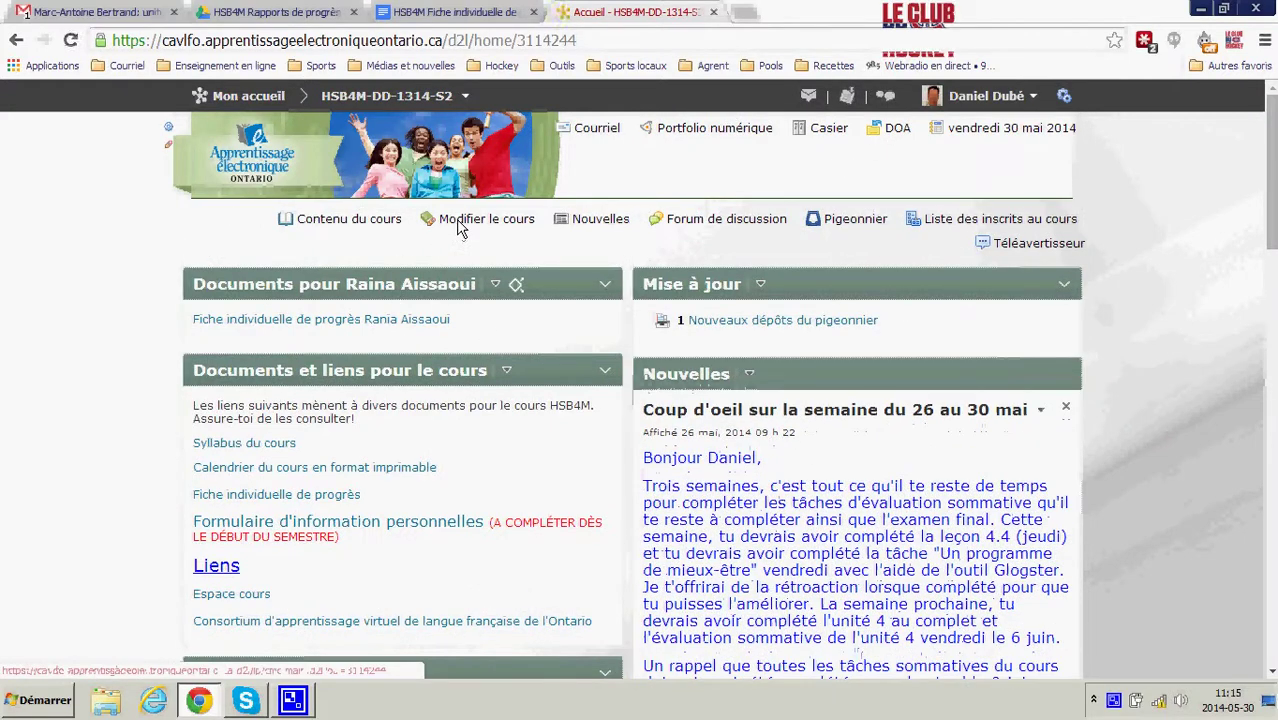
# - Duplicate the student's Documents pour widget in Composants graphiques, confirming with Oui
pyautogui.click(460, 228)
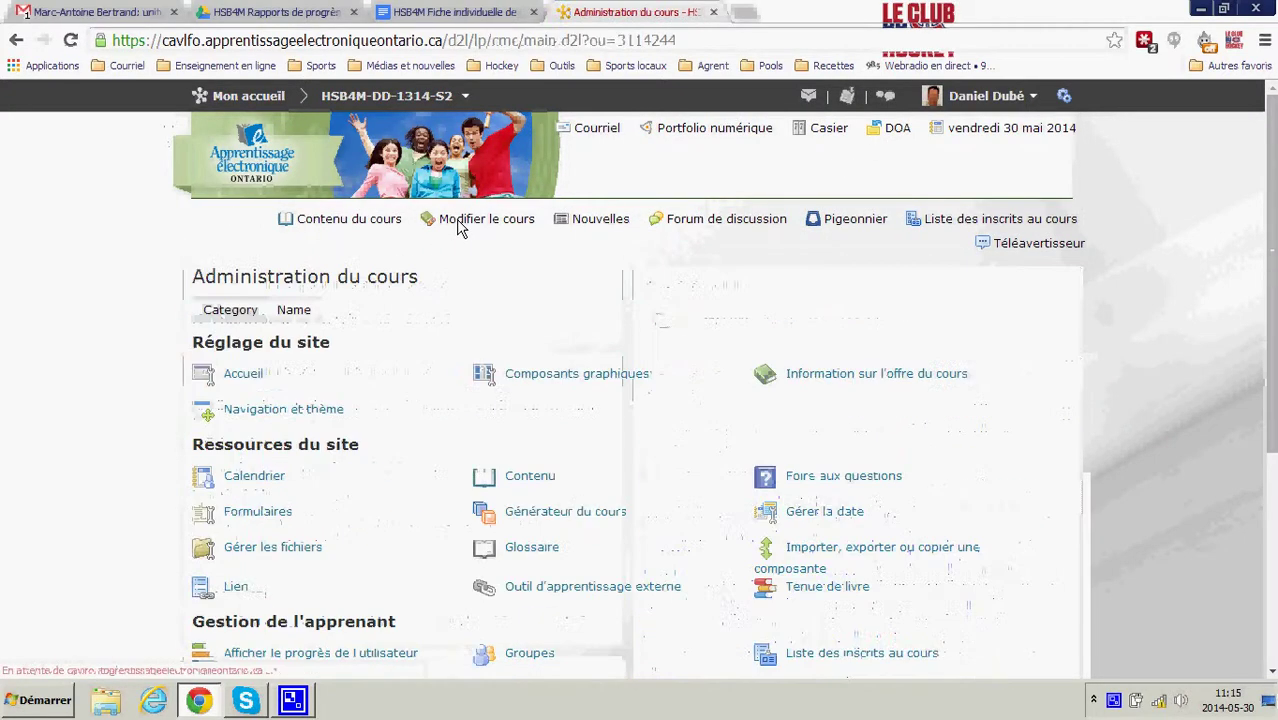
pyautogui.click(543, 378)
pyautogui.scroll(-3, 546, 400)
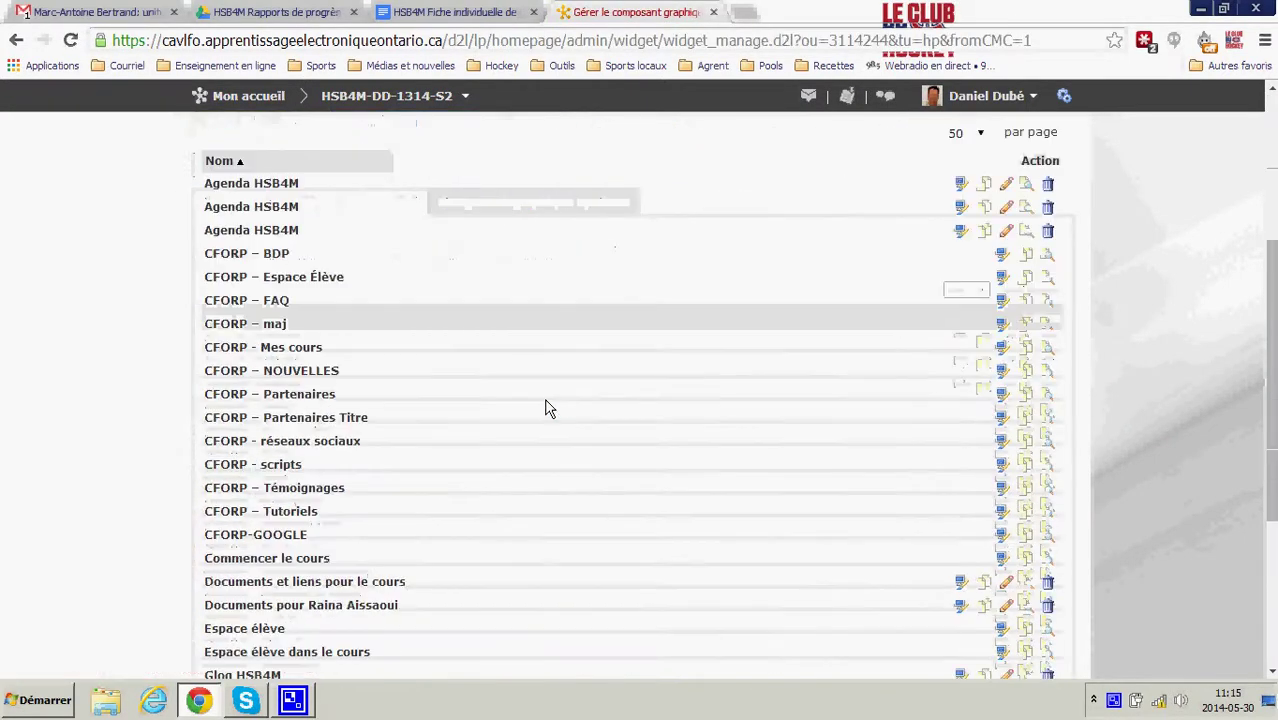
pyautogui.scroll(-3, 548, 408)
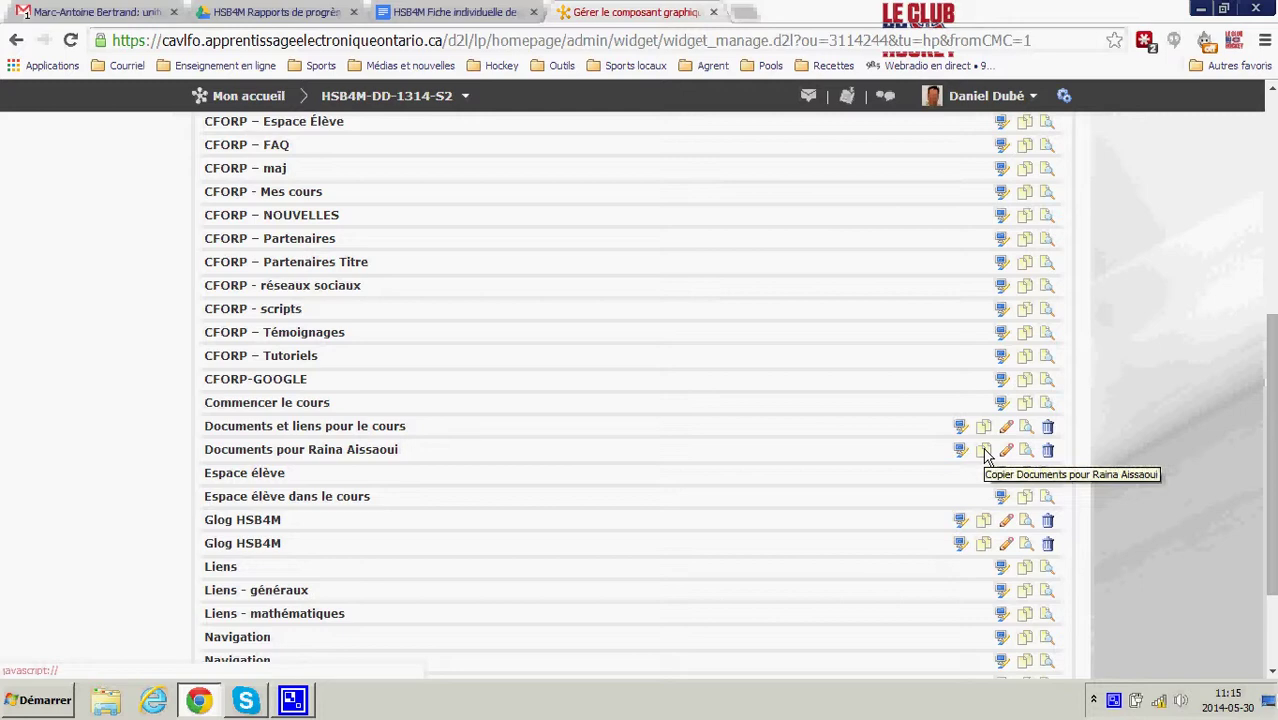
pyautogui.click(985, 451)
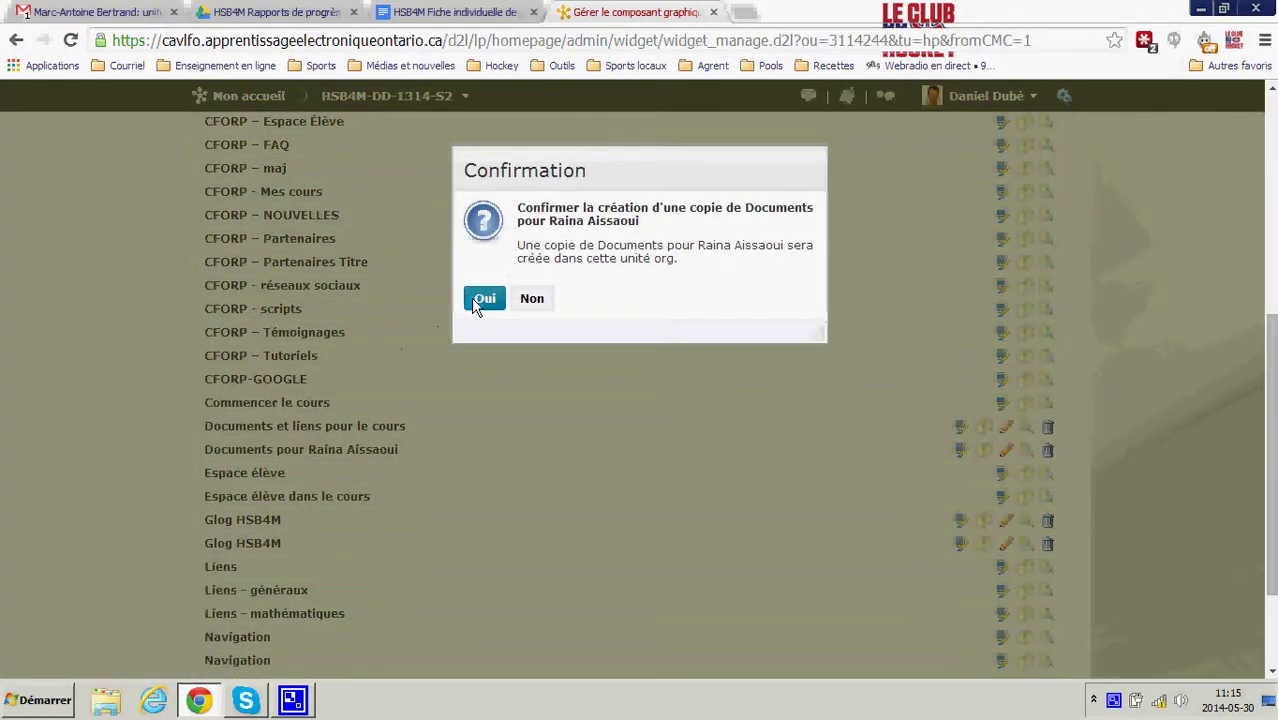
pyautogui.click(480, 300)
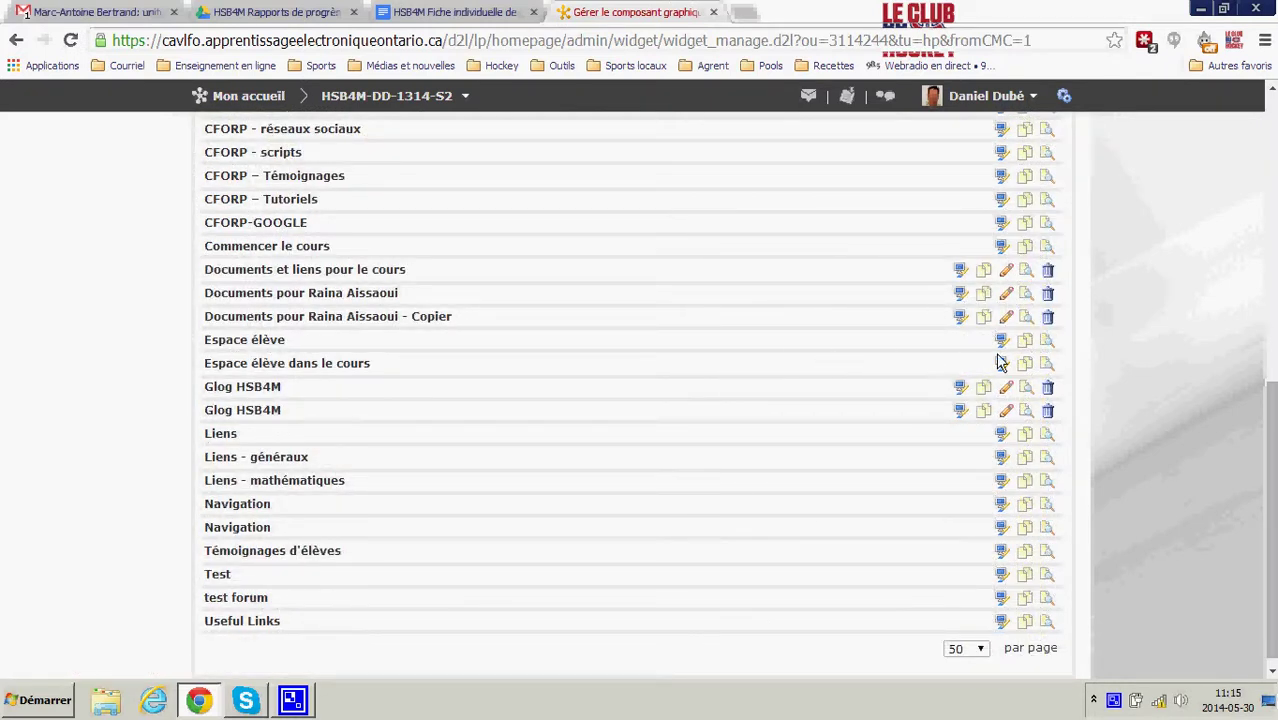
# - Rename the copied widget to 'Documents pour' plus the second student's name, accepting the autofill suggestion
pyautogui.click(1006, 318)
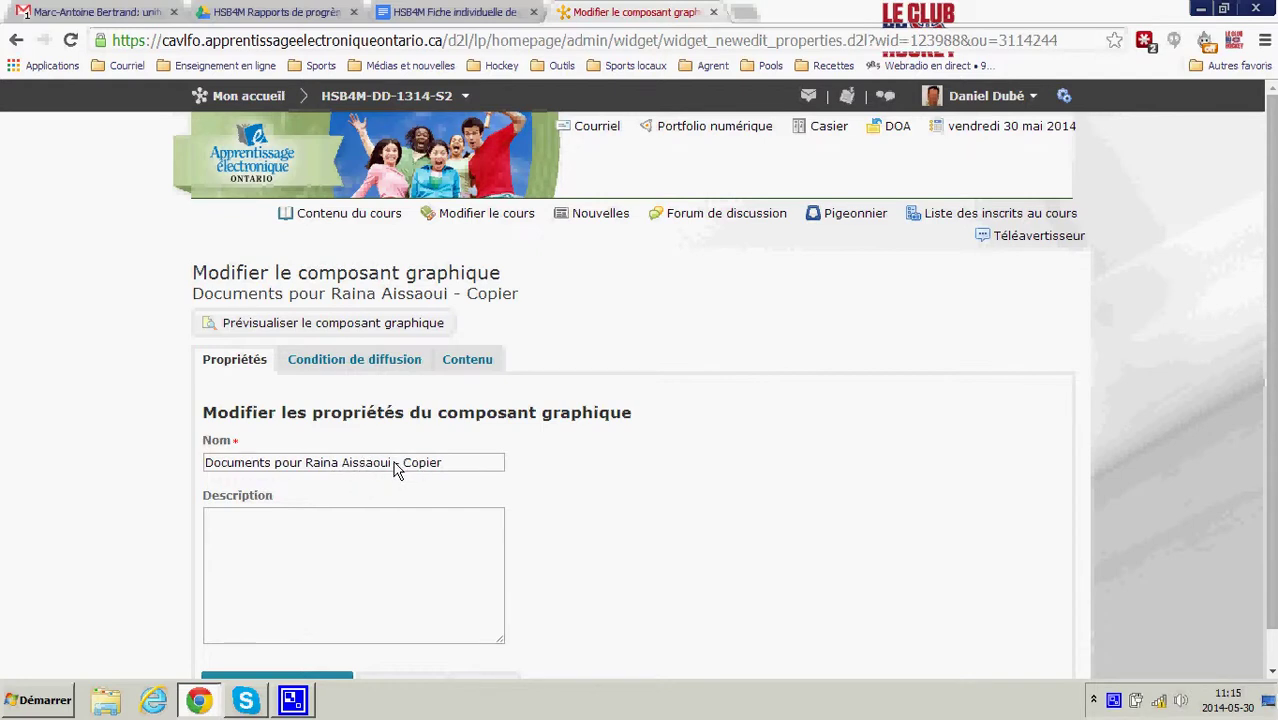
pyautogui.moveTo(442, 463); pyautogui.dragTo(314, 463)
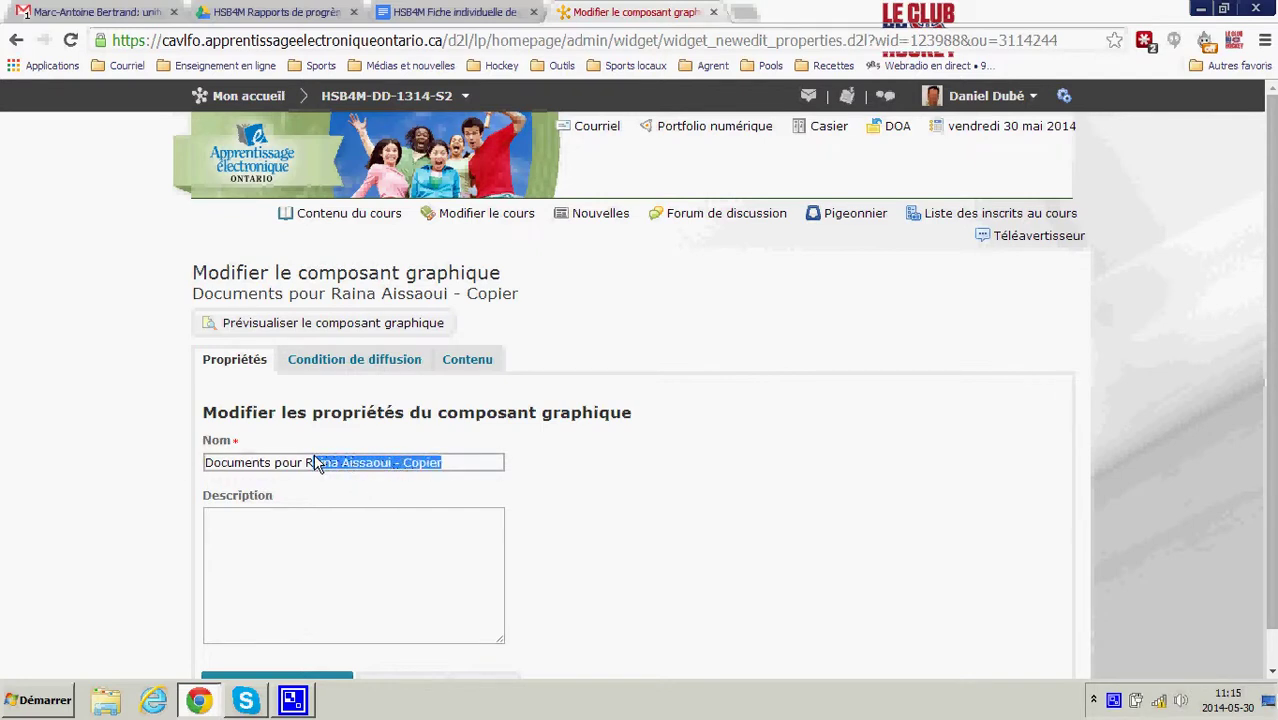
pyautogui.write('Mouich')
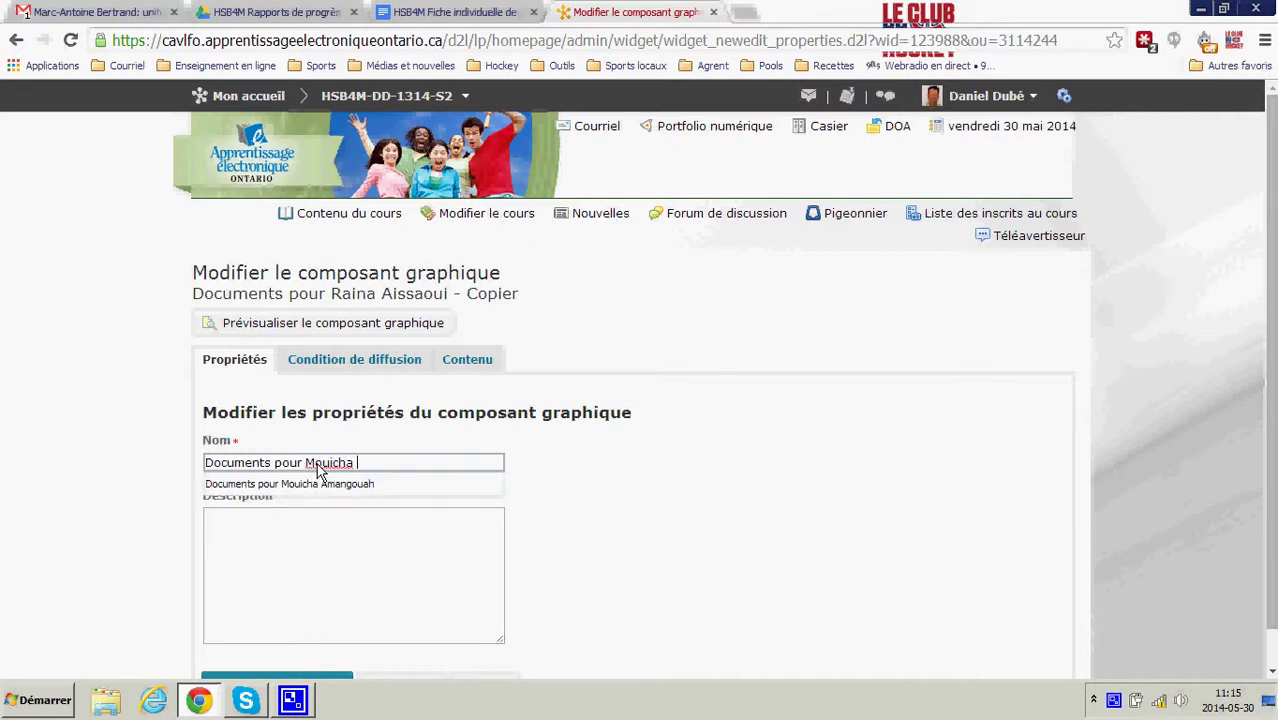
pyautogui.write('a')
pyautogui.press('Down')
pyautogui.press('Return')
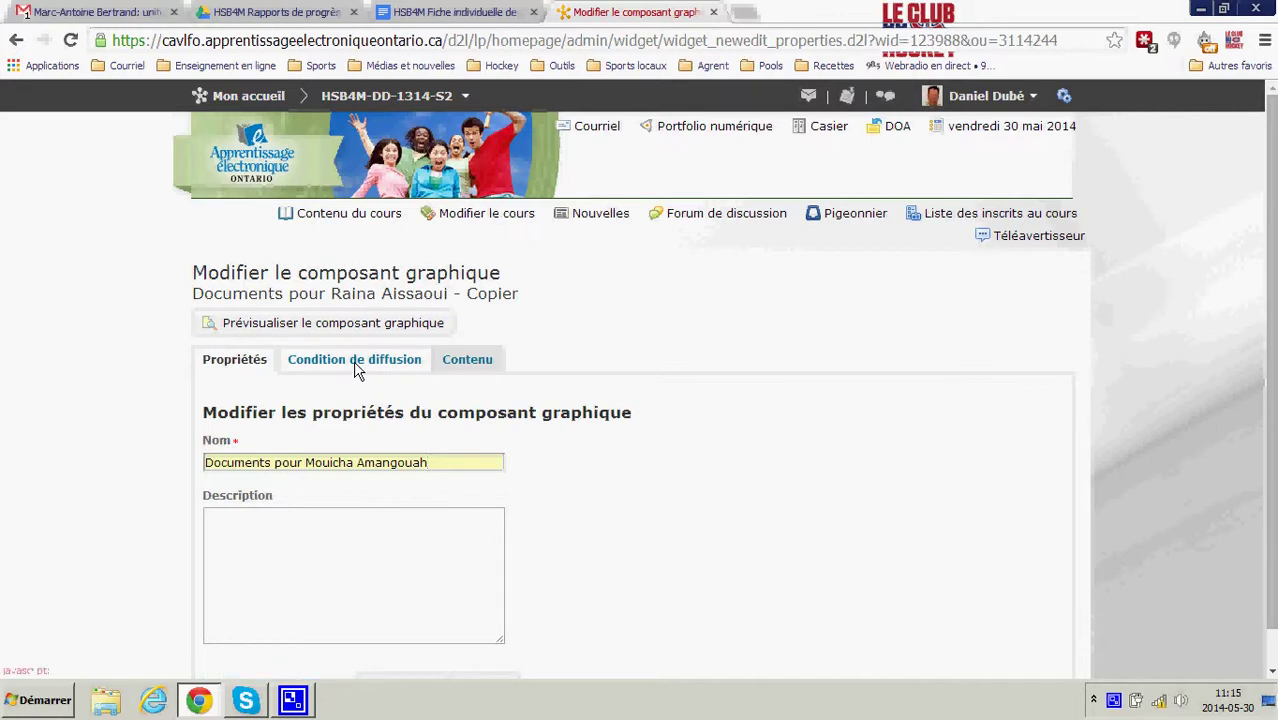
pyautogui.scroll(-1, 343, 537)
# - Save the widget and replace its release condition with a Groupe2 group enrolment condition
pyautogui.click(412, 648)
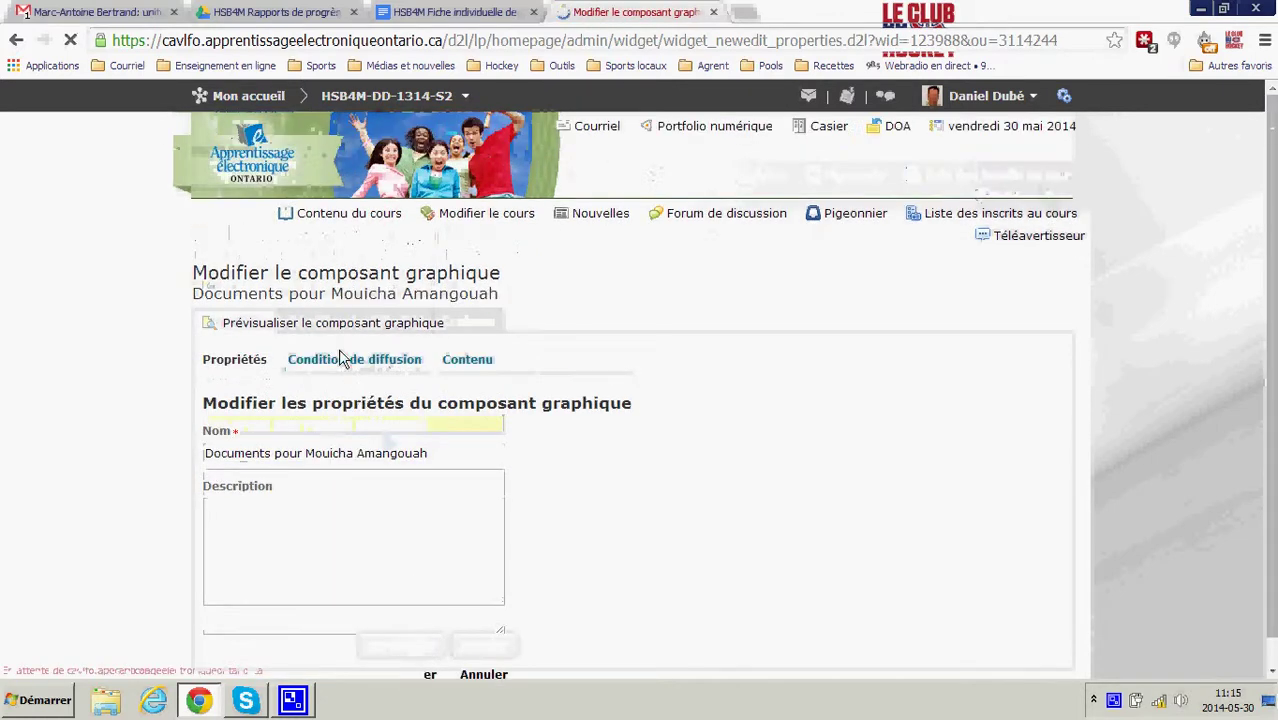
pyautogui.click(357, 362)
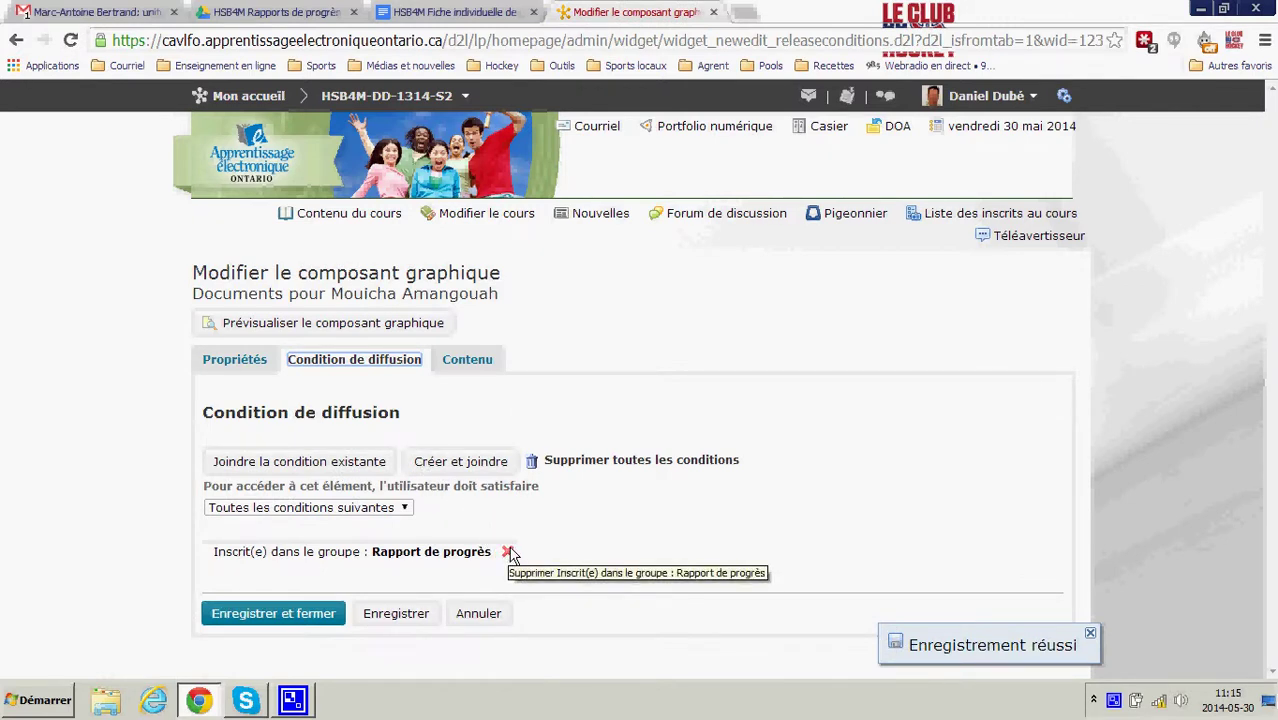
pyautogui.click(507, 552)
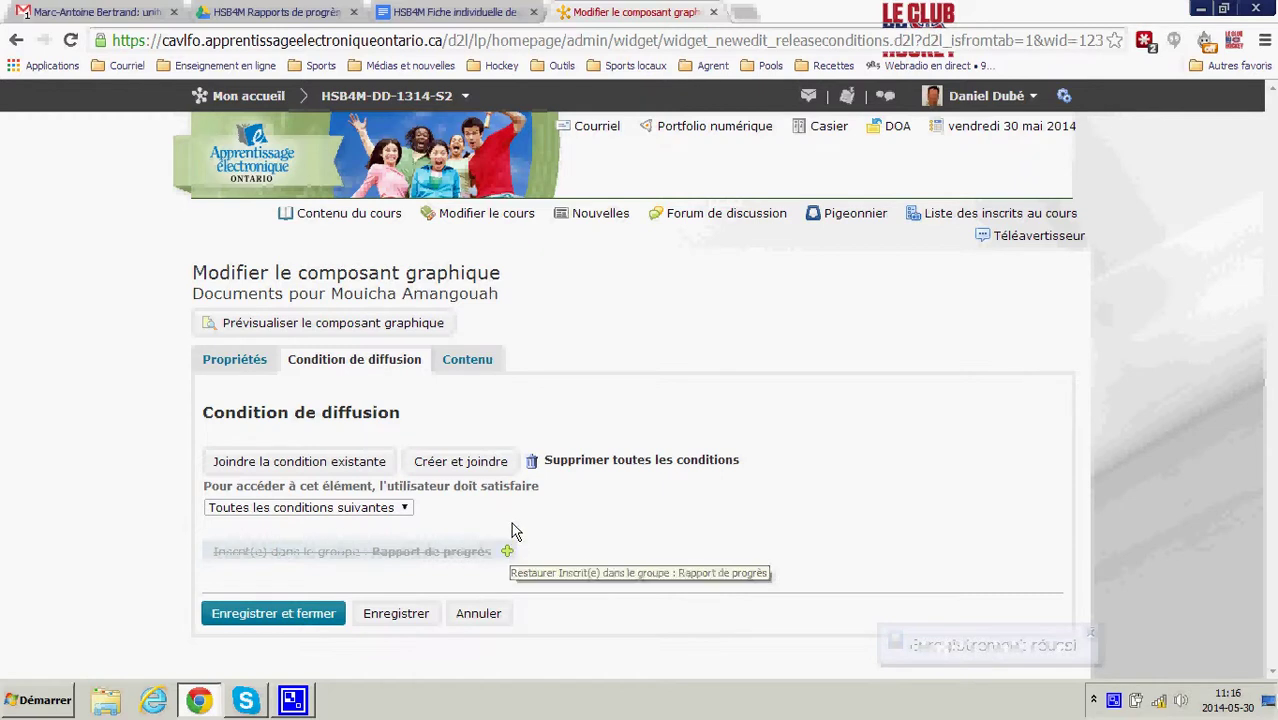
pyautogui.click(481, 464)
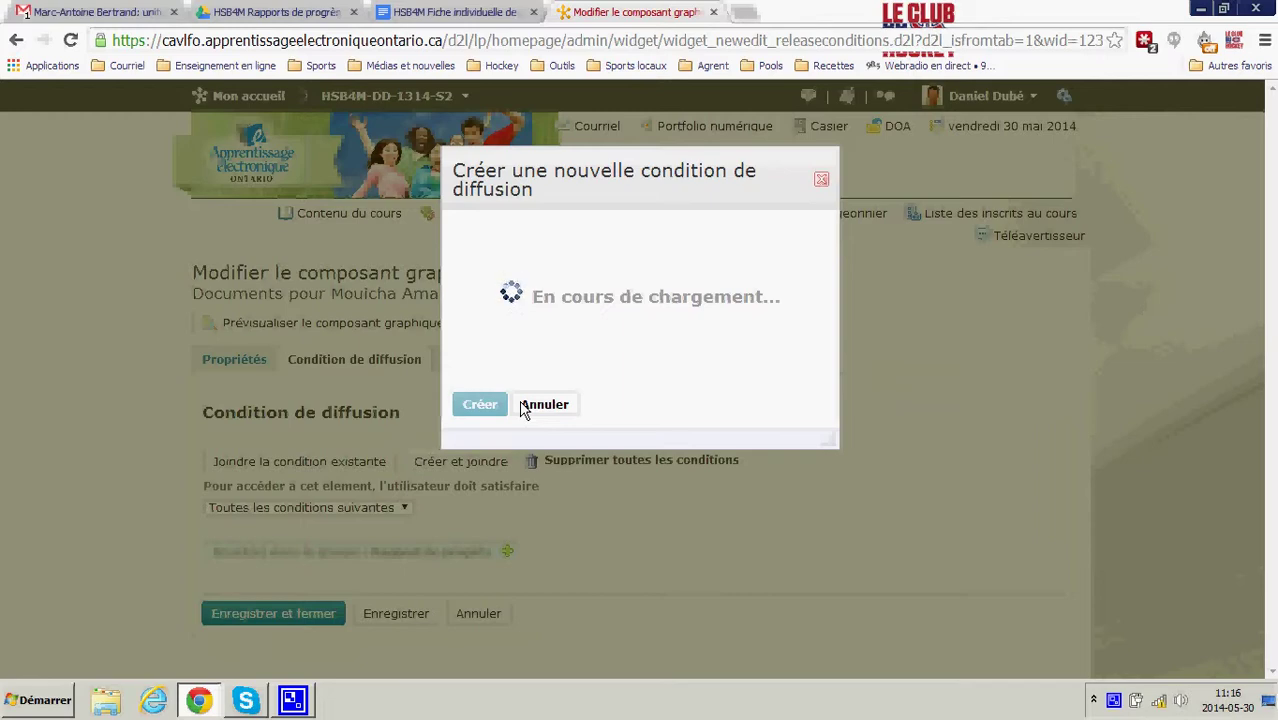
pyautogui.click(522, 408)
pyautogui.click(505, 463)
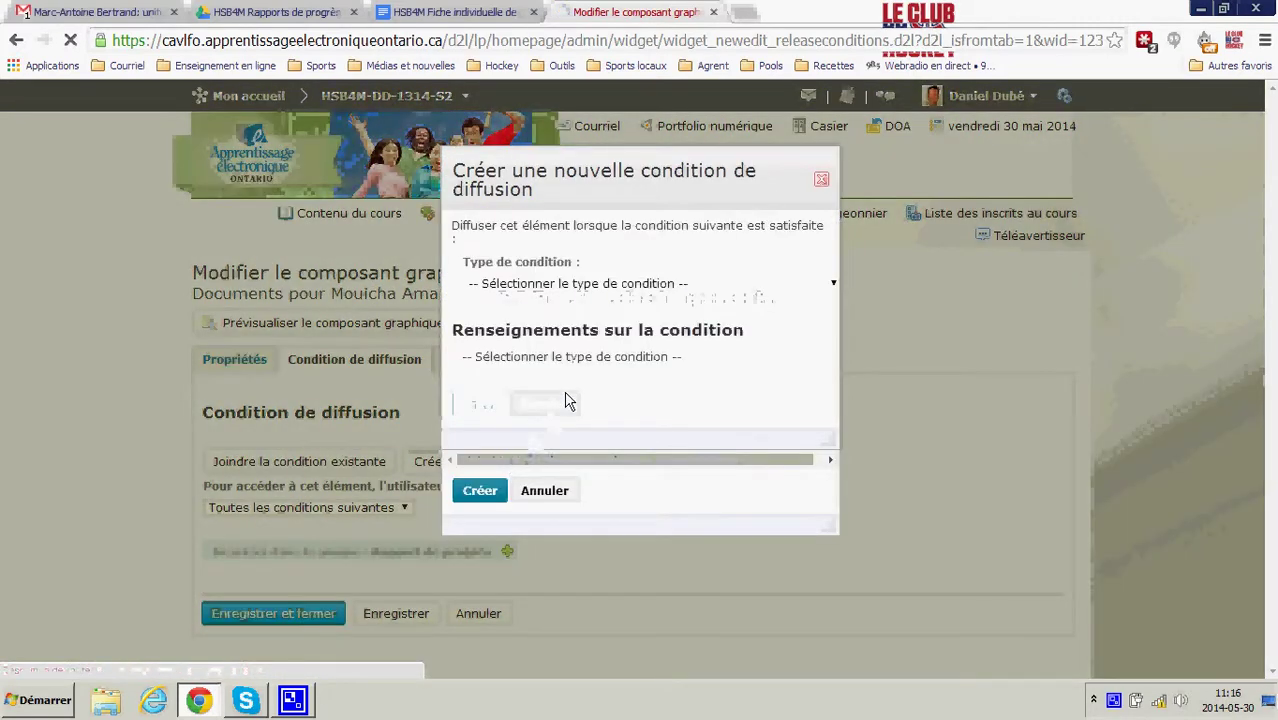
pyautogui.click(626, 287)
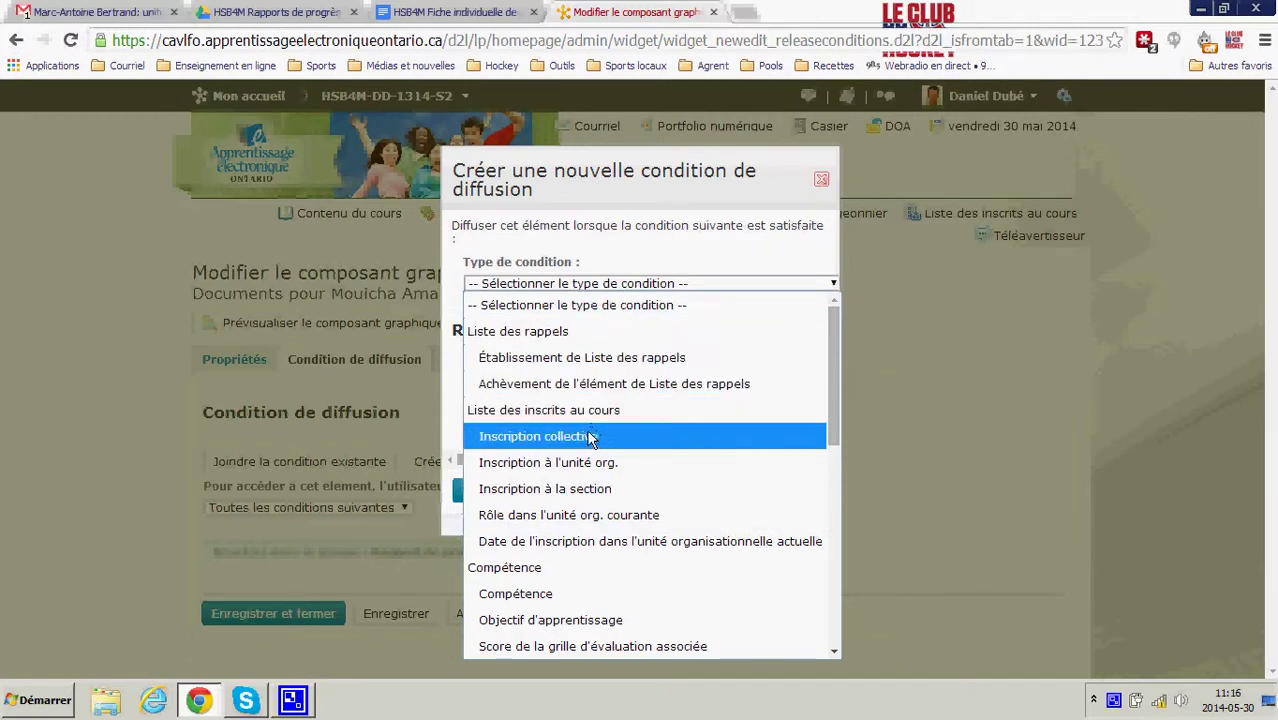
pyautogui.click(590, 437)
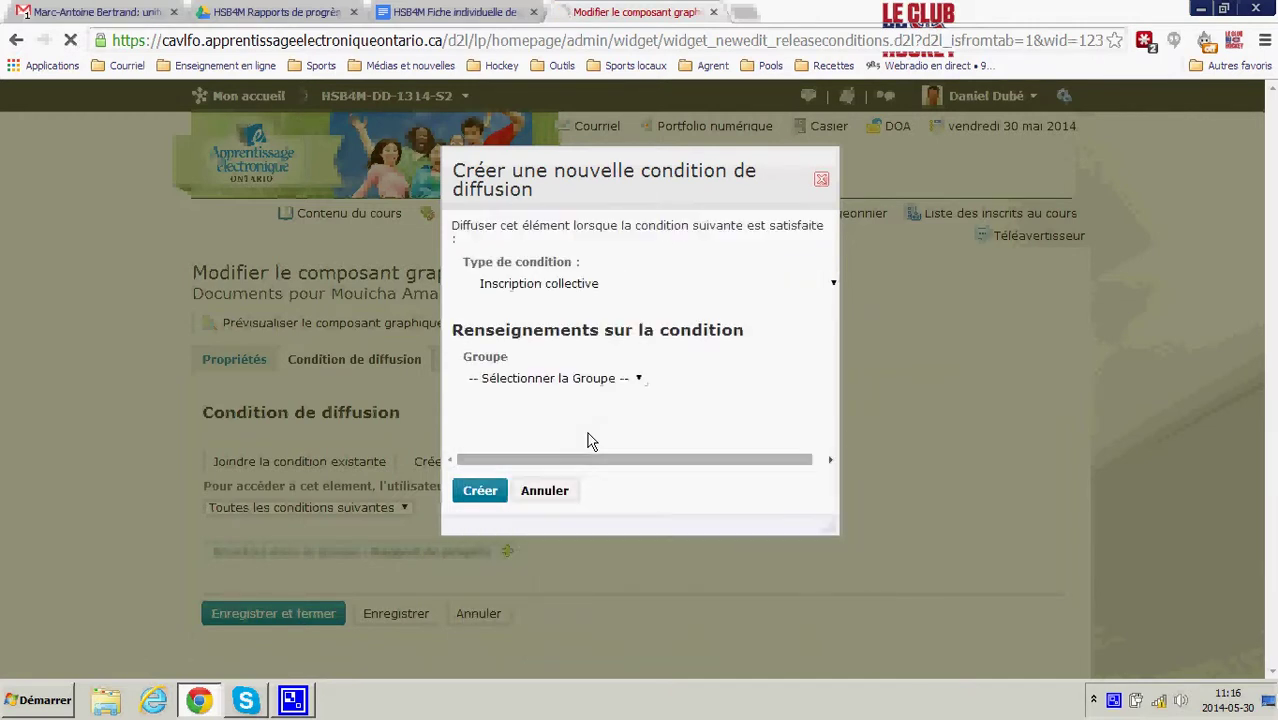
pyautogui.click(626, 380)
pyautogui.click(577, 354)
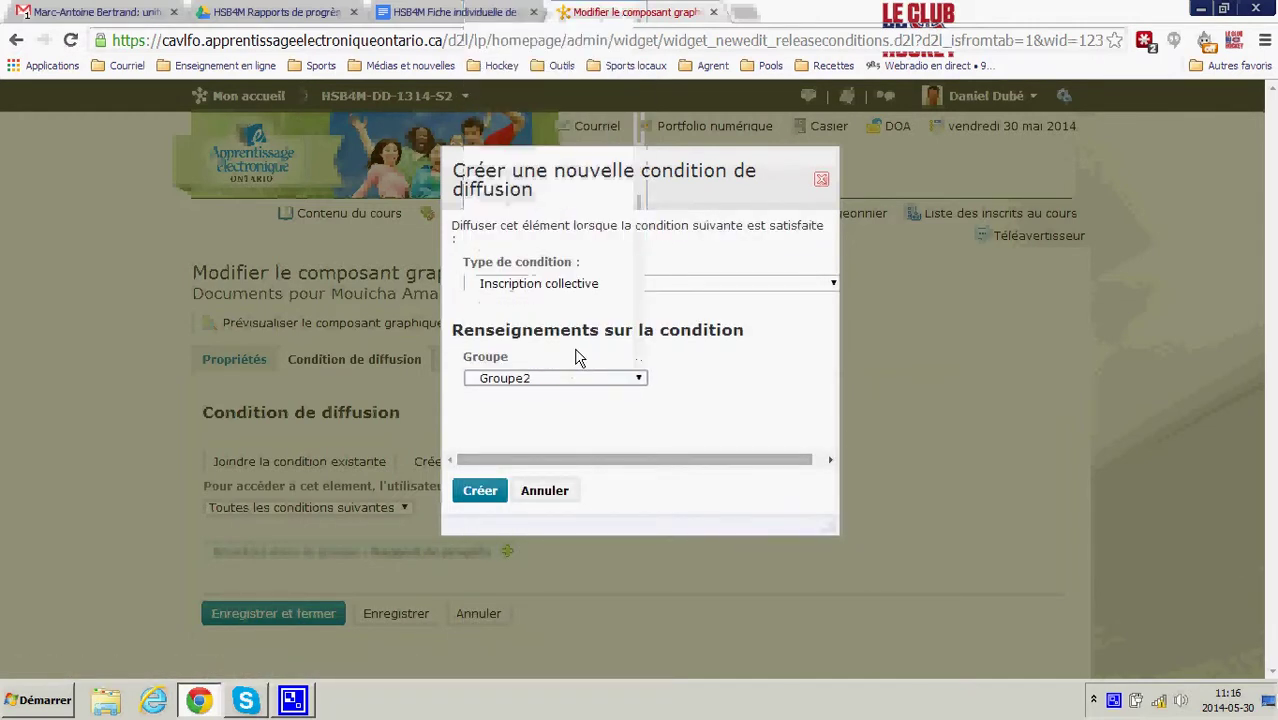
pyautogui.click(480, 491)
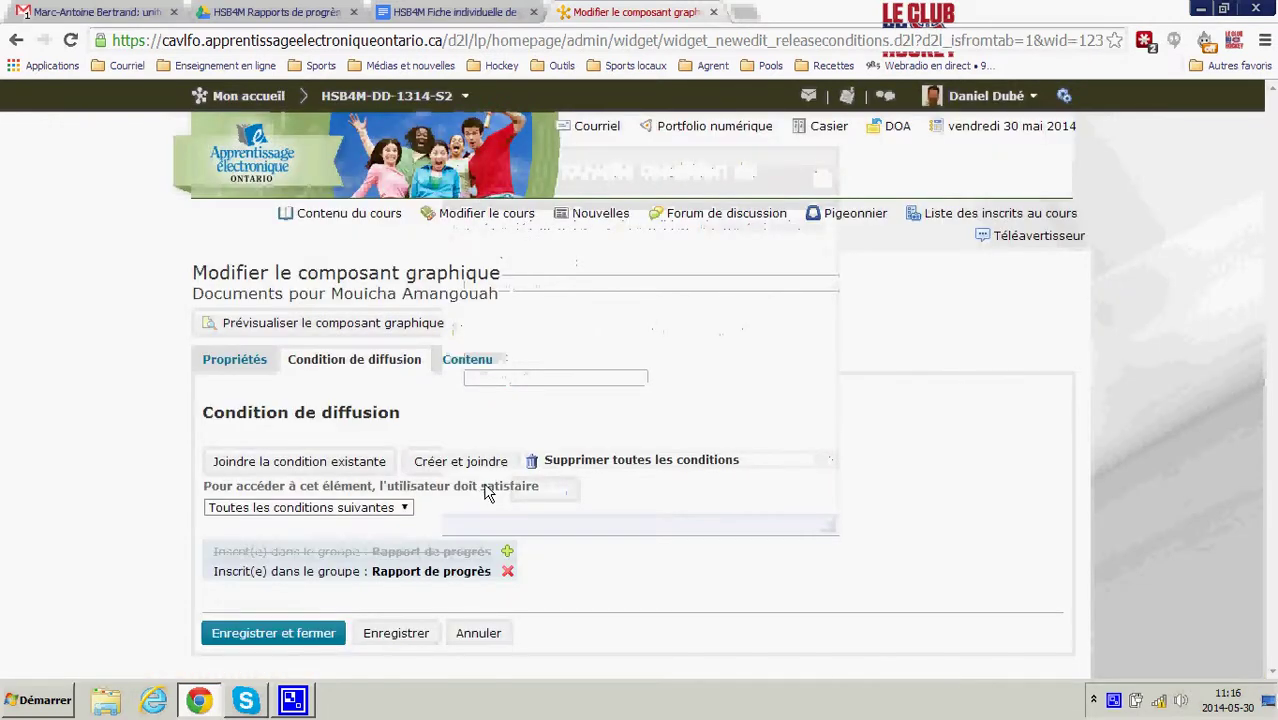
# - Delete the old progress-sheet link from the widget content and copy the second student's sheet address
pyautogui.click(476, 366)
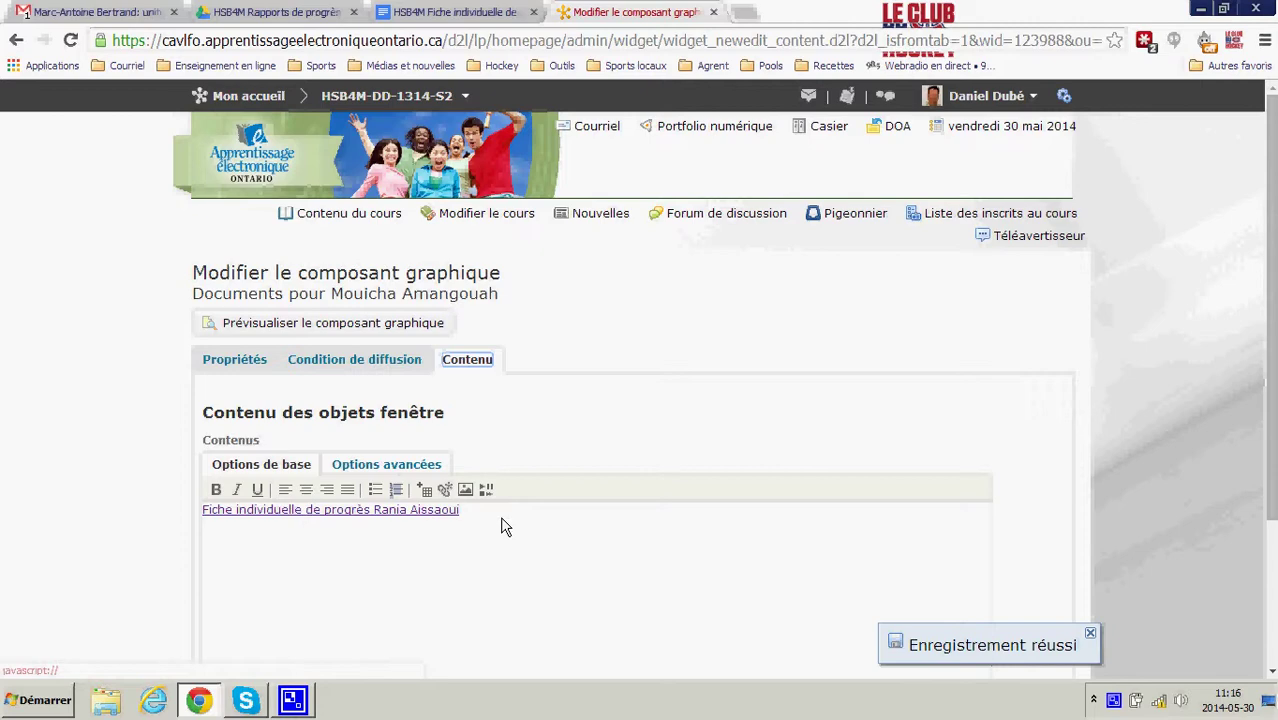
pyautogui.tripleClick(322, 531)
pyautogui.press('Delete')
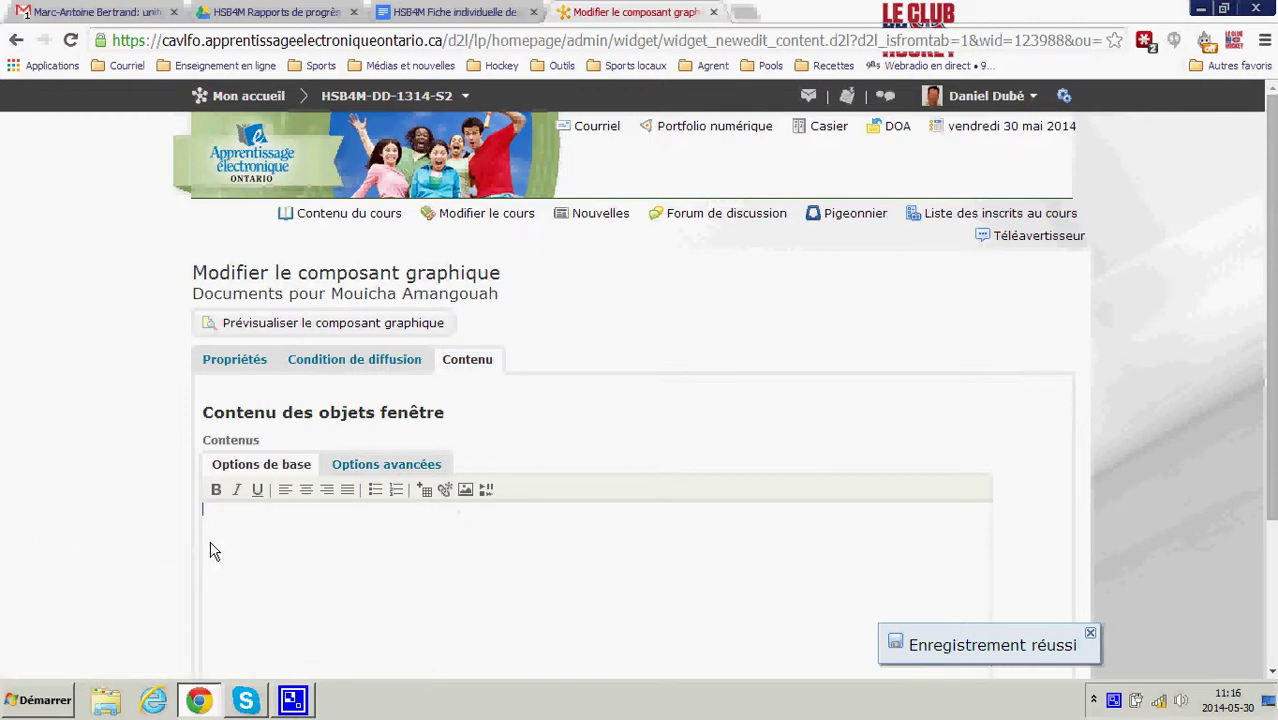
pyautogui.hotkey('ctrl', '2')
pyautogui.click(575, 350)
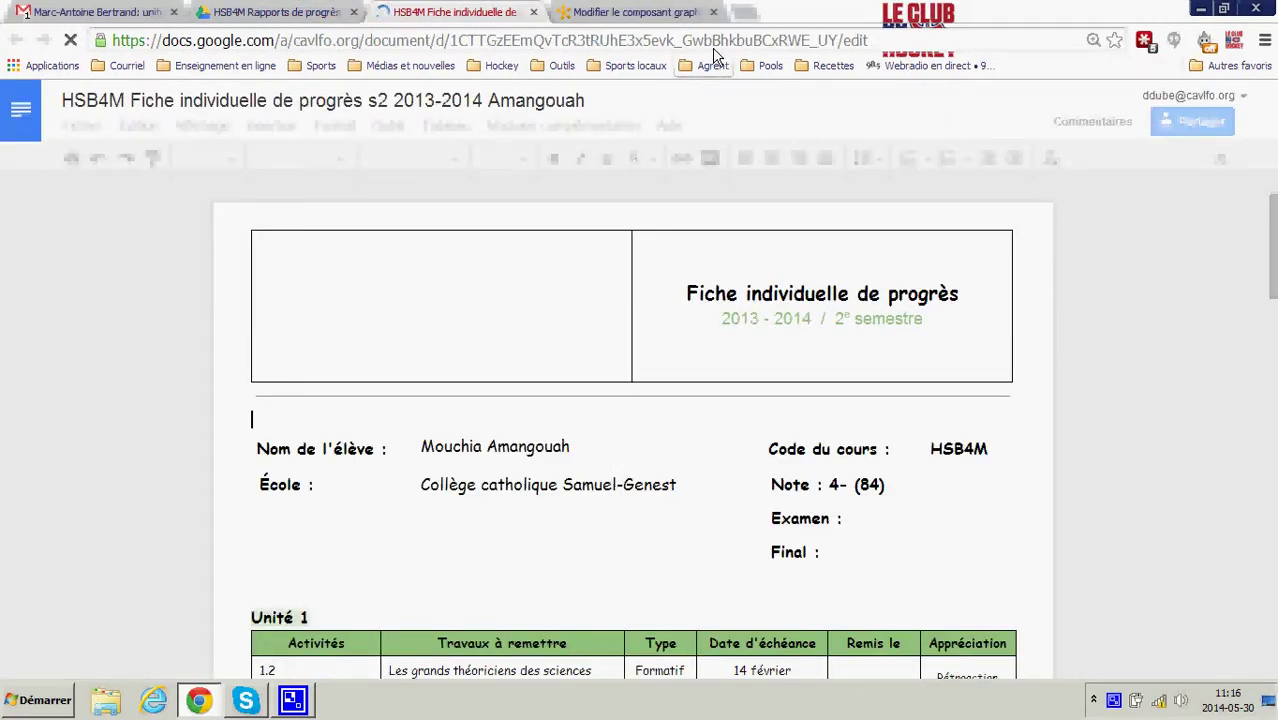
pyautogui.click(715, 45)
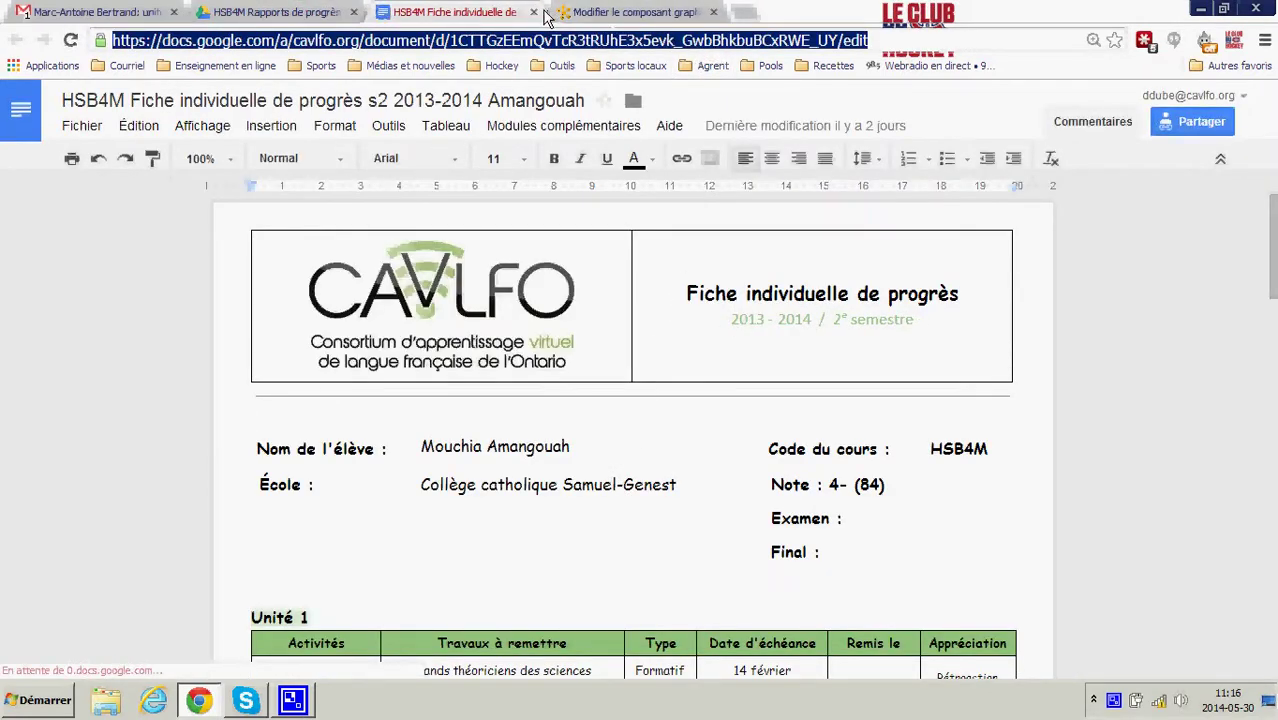
pyautogui.hotkey('ctrl', 'w')
# - Insert a new-window URL quicklink titled 'Fiche individuelle de progrès' plus the student's name, then save the widget
pyautogui.click(420, 12)
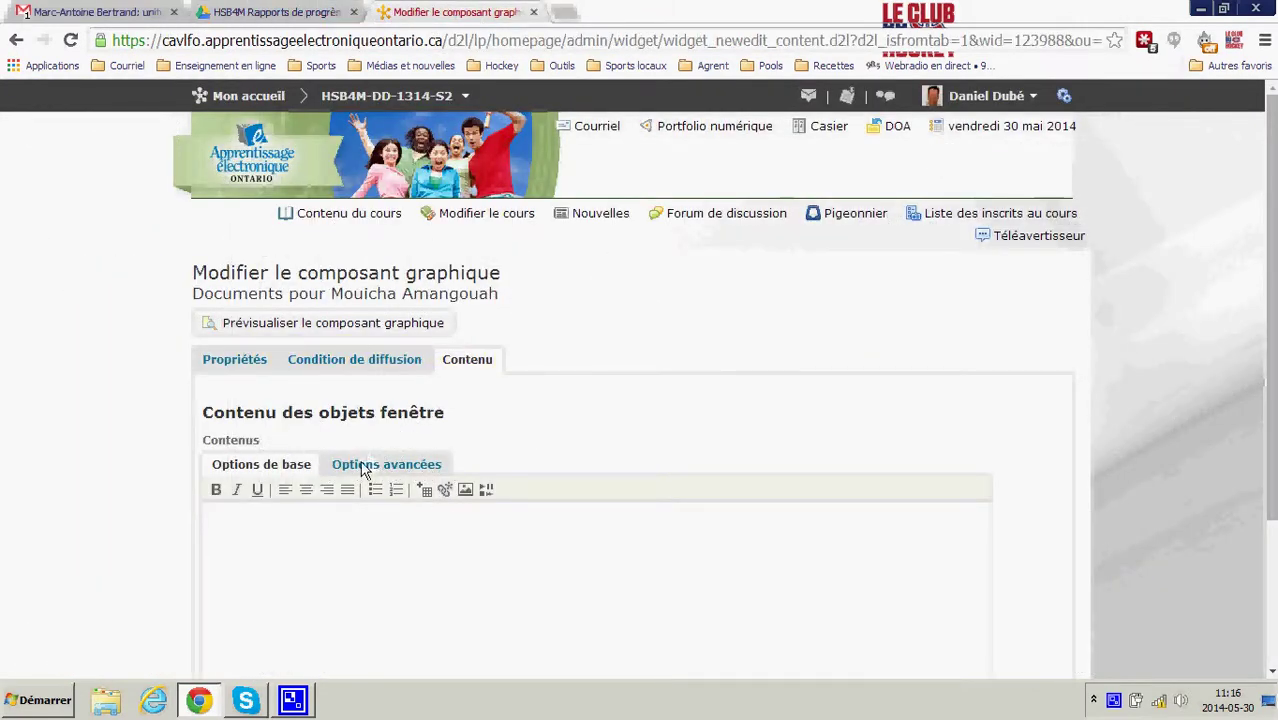
pyautogui.click(421, 489)
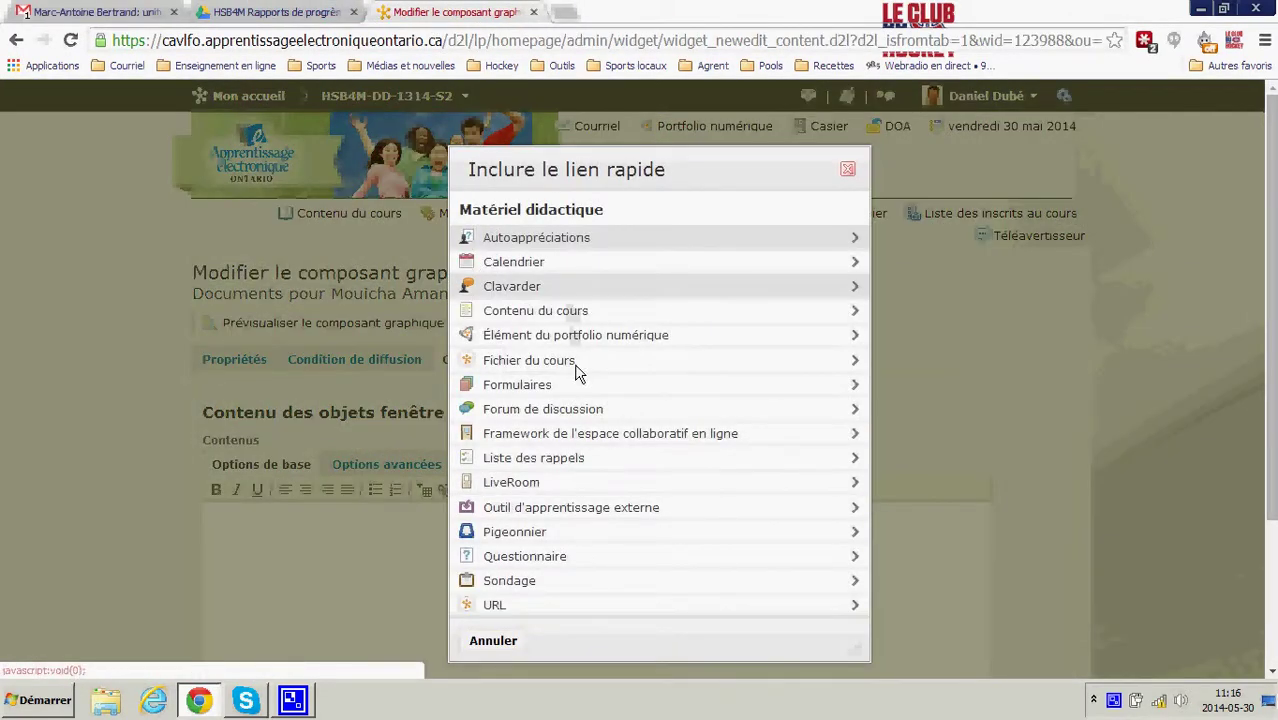
pyautogui.click(532, 604)
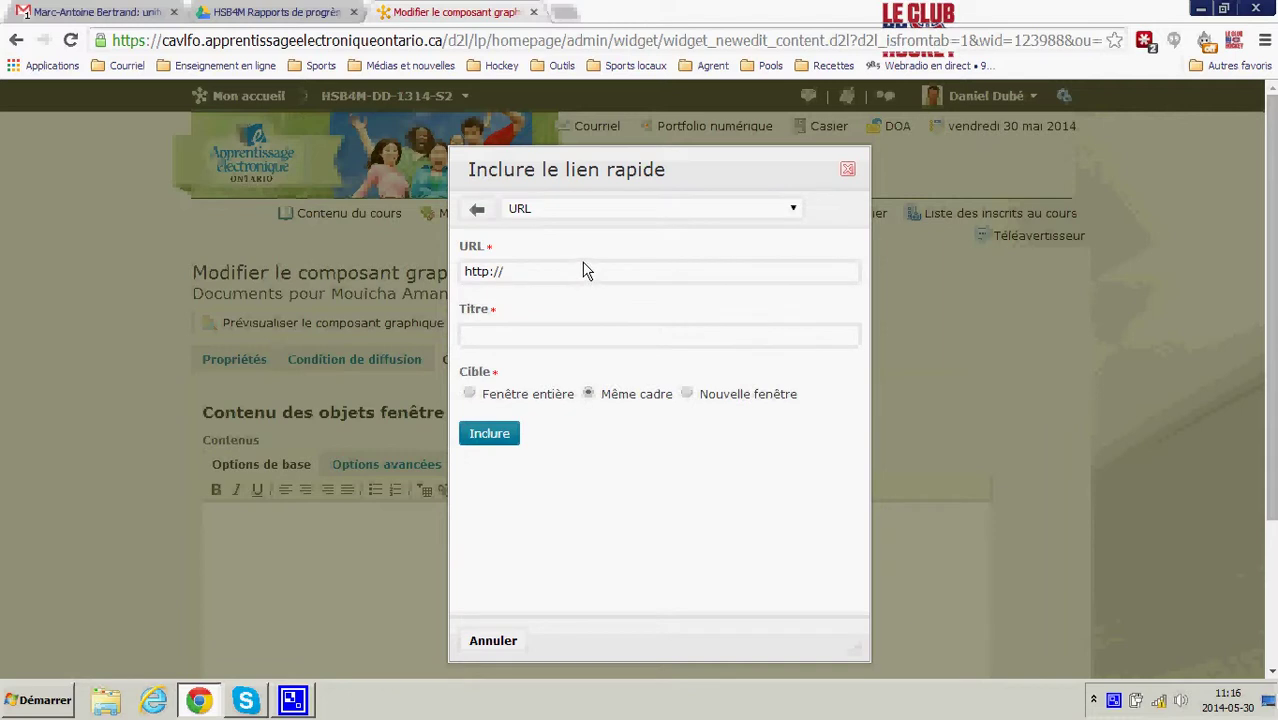
pyautogui.hotkey('ctrl', 'v')
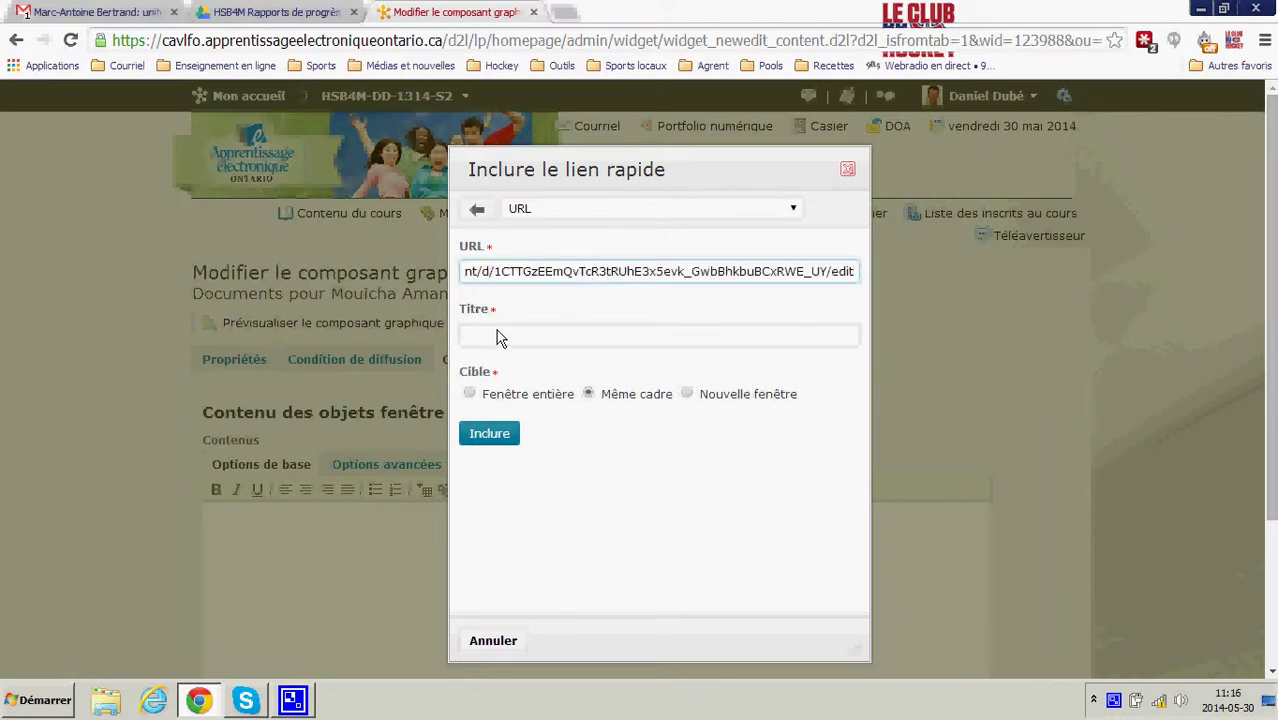
pyautogui.click(505, 355)
pyautogui.click(505, 343)
pyautogui.write('F')
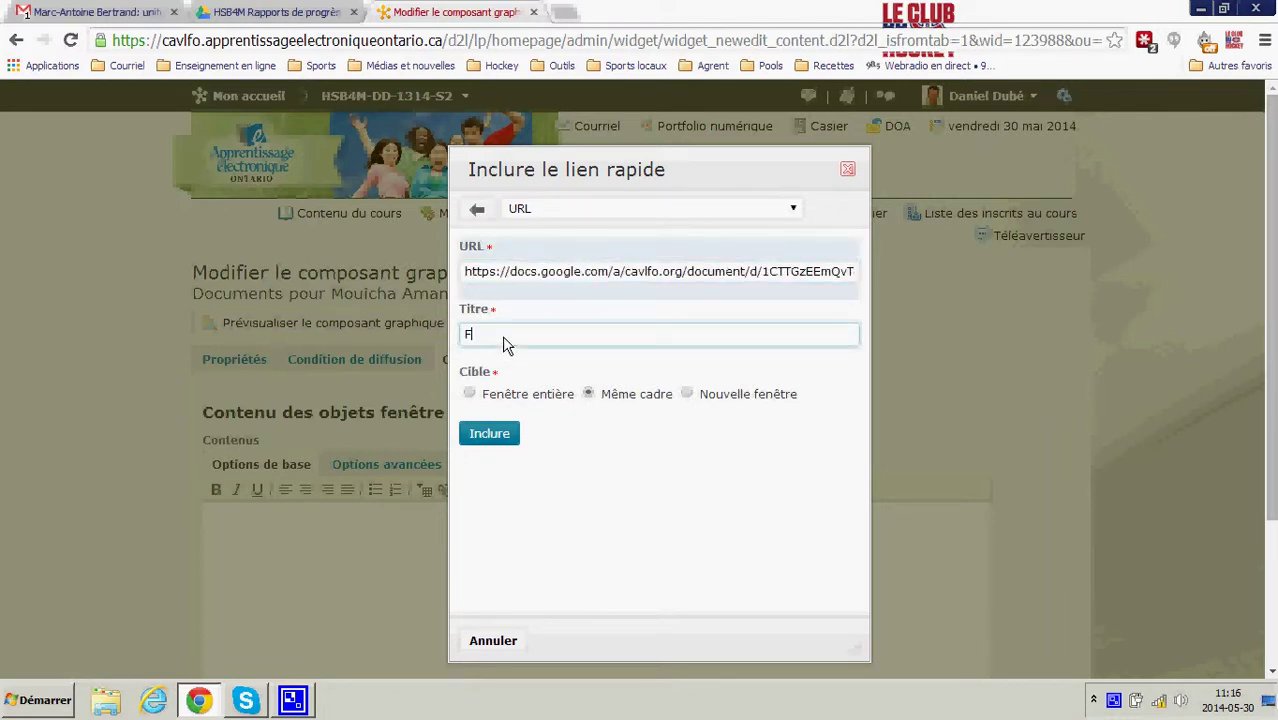
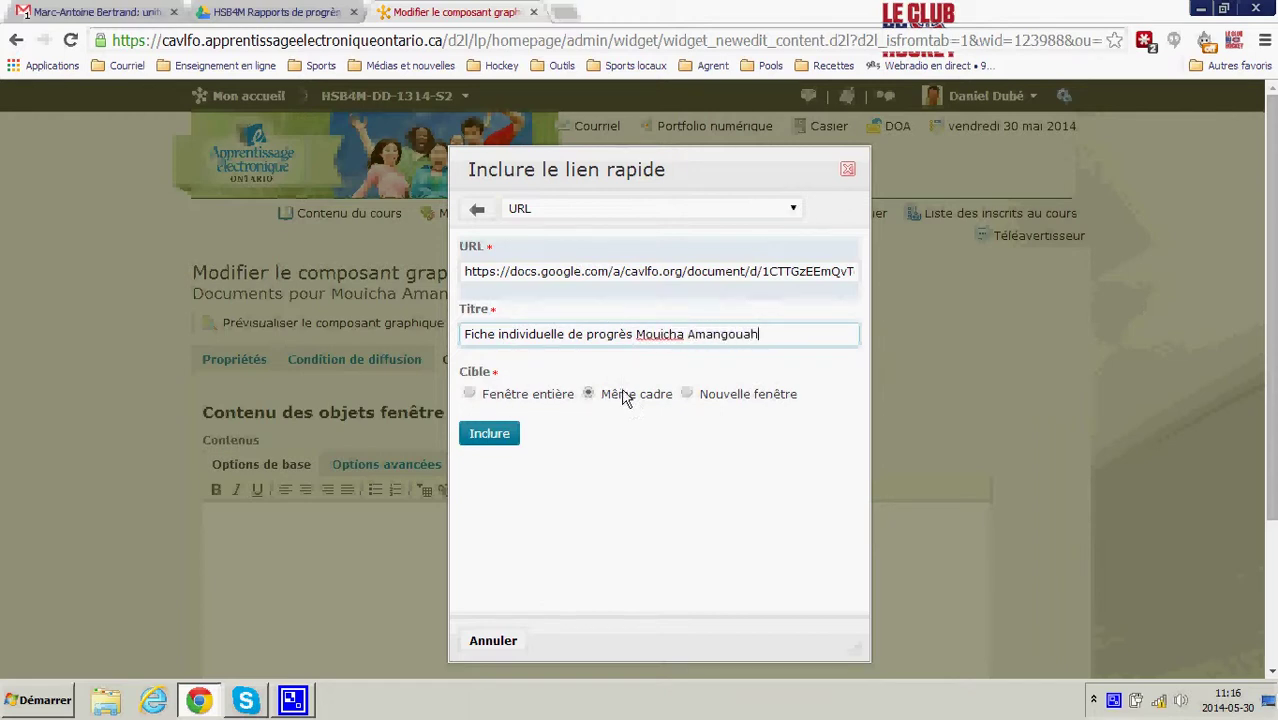
pyautogui.click(686, 394)
pyautogui.click(514, 437)
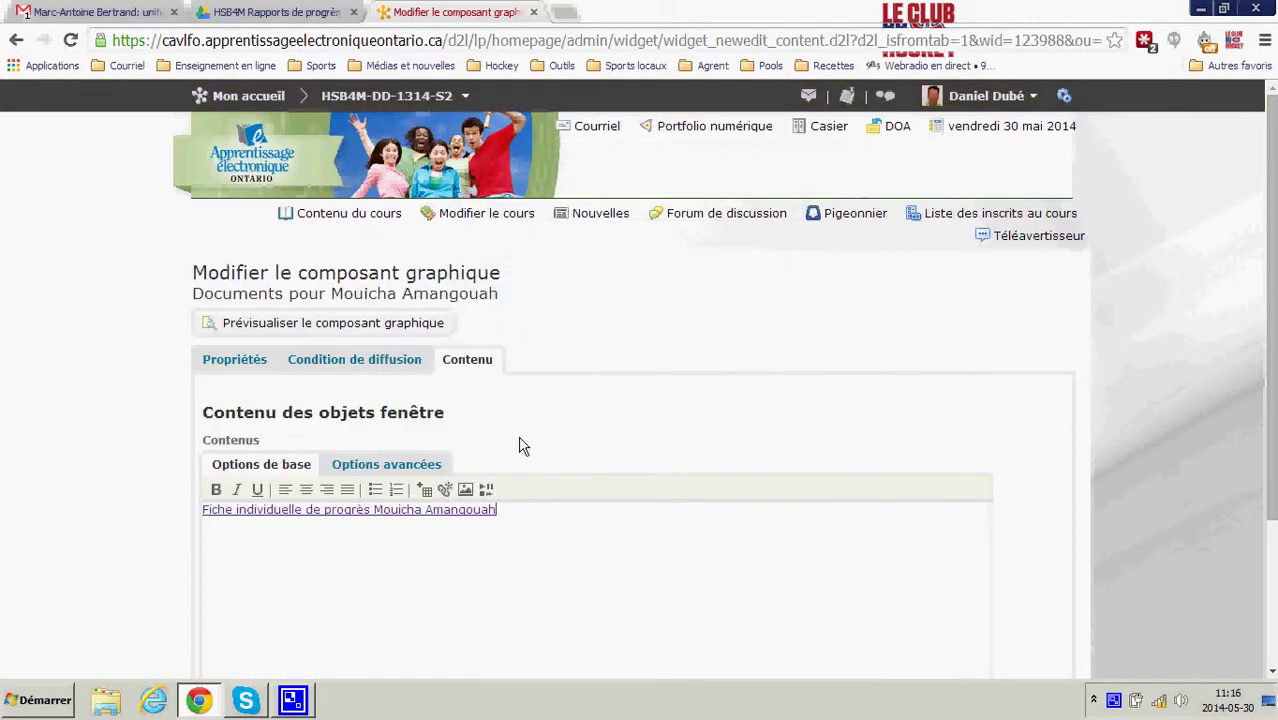
pyautogui.scroll(-2, 525, 452)
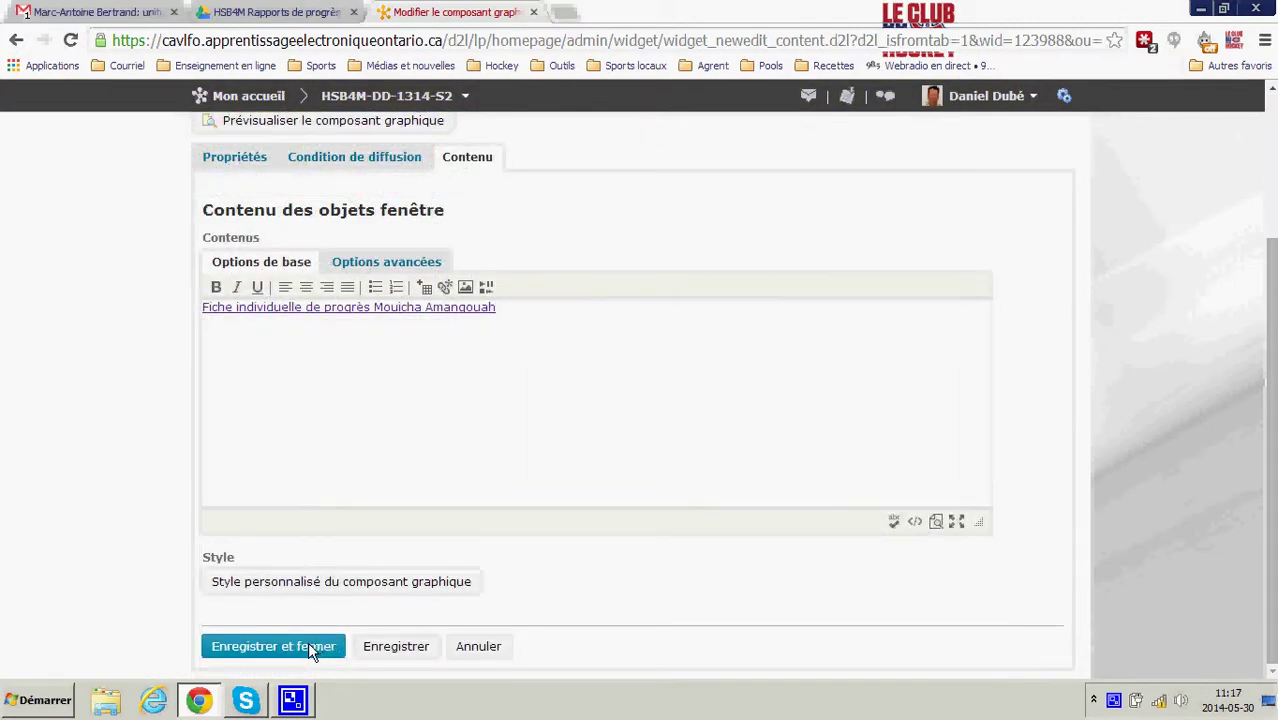
pyautogui.click(309, 642)
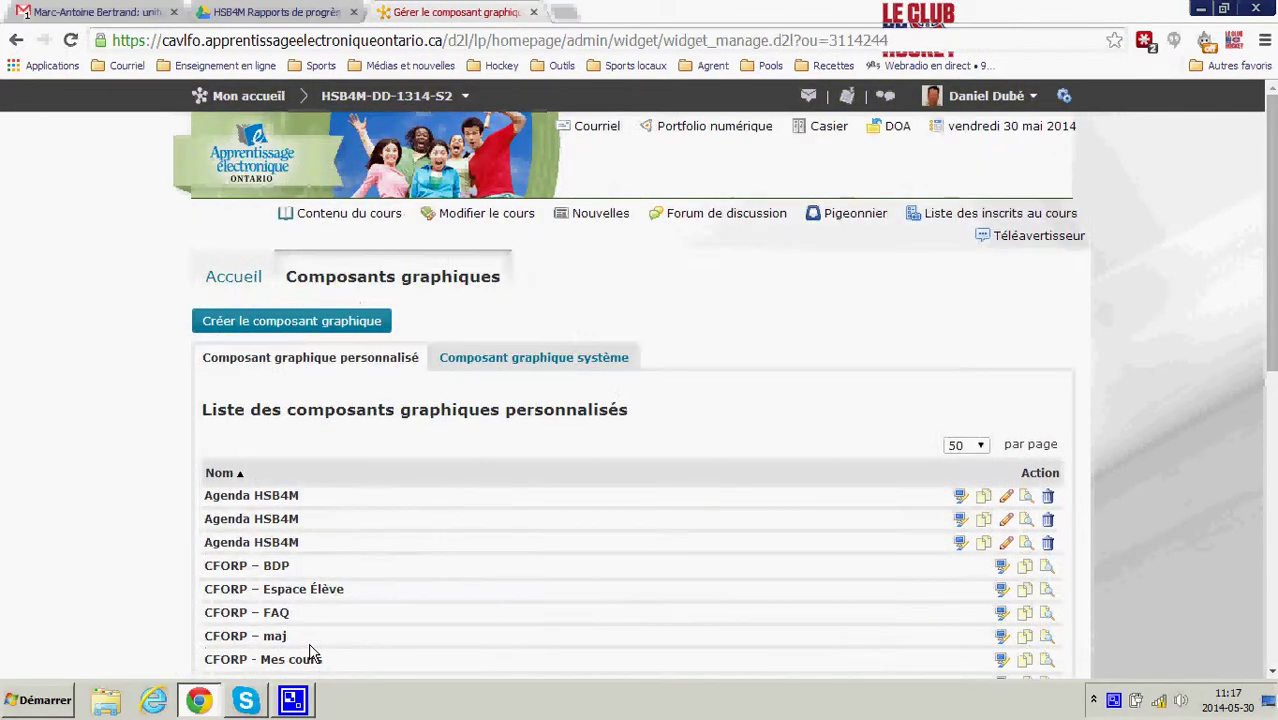
# - Open the HSB4M course homepage layout for editing
pyautogui.click(237, 278)
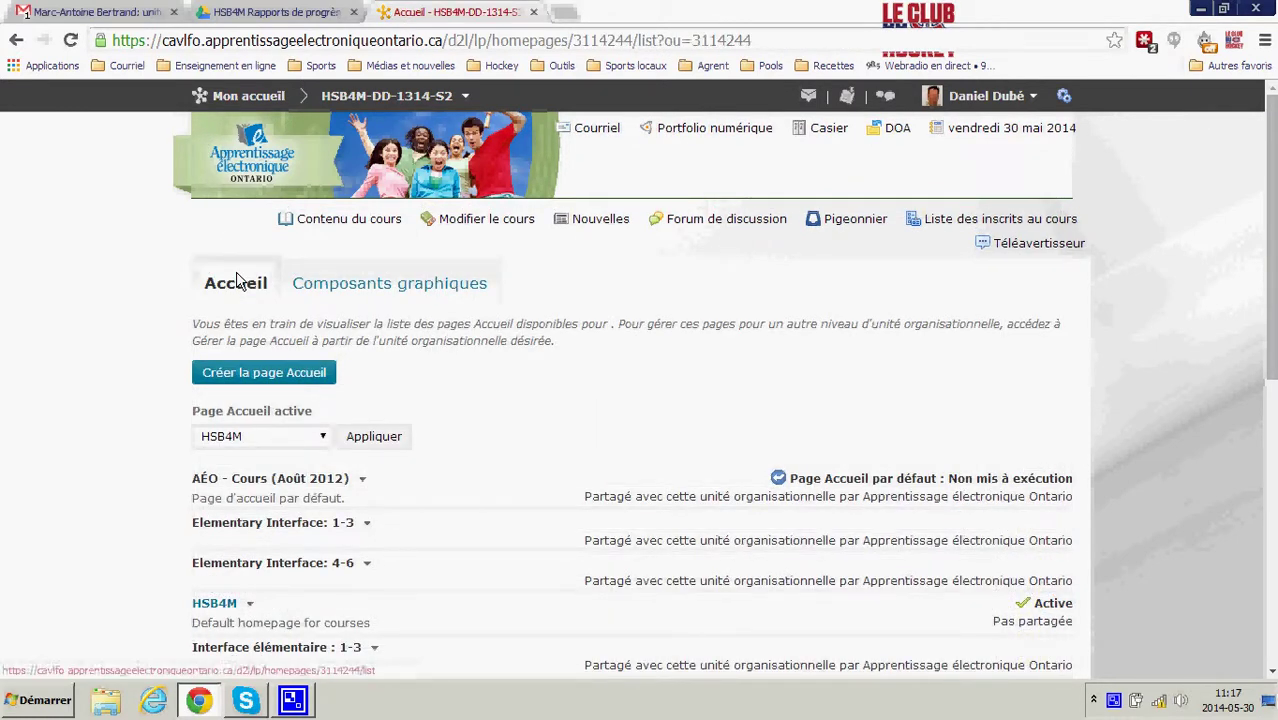
pyautogui.scroll(-5, 285, 334)
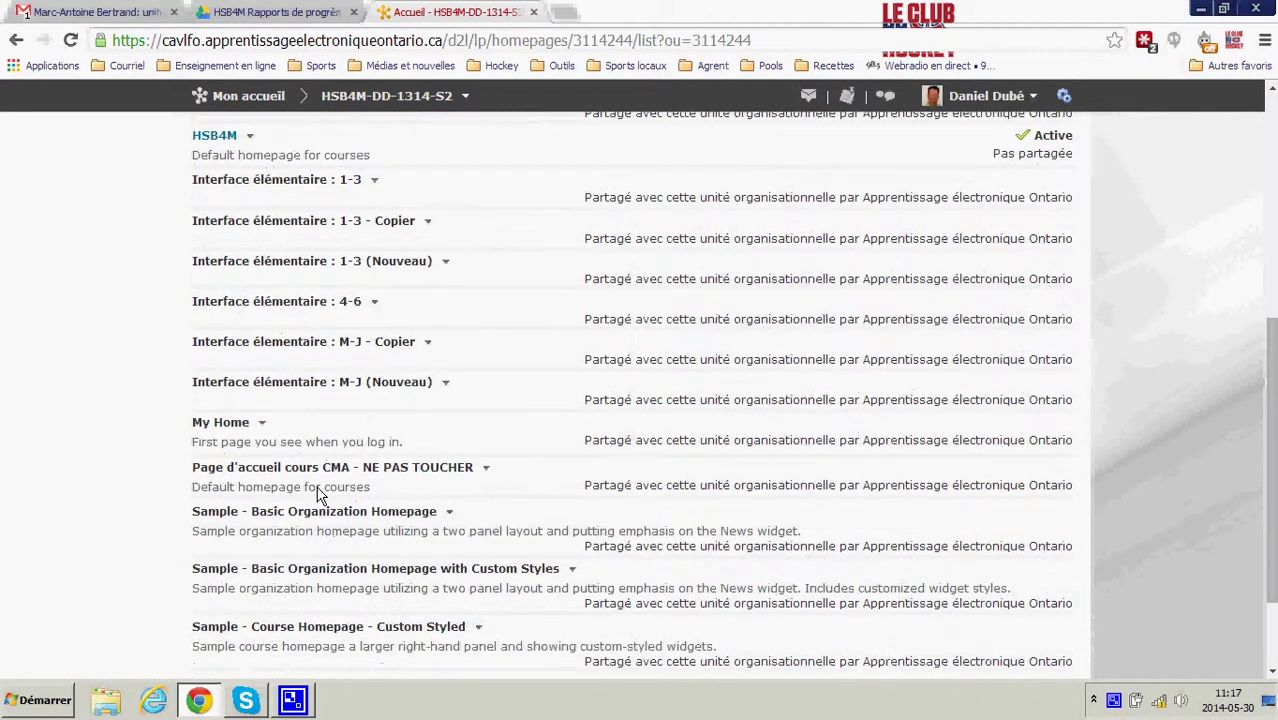
pyautogui.click(219, 140)
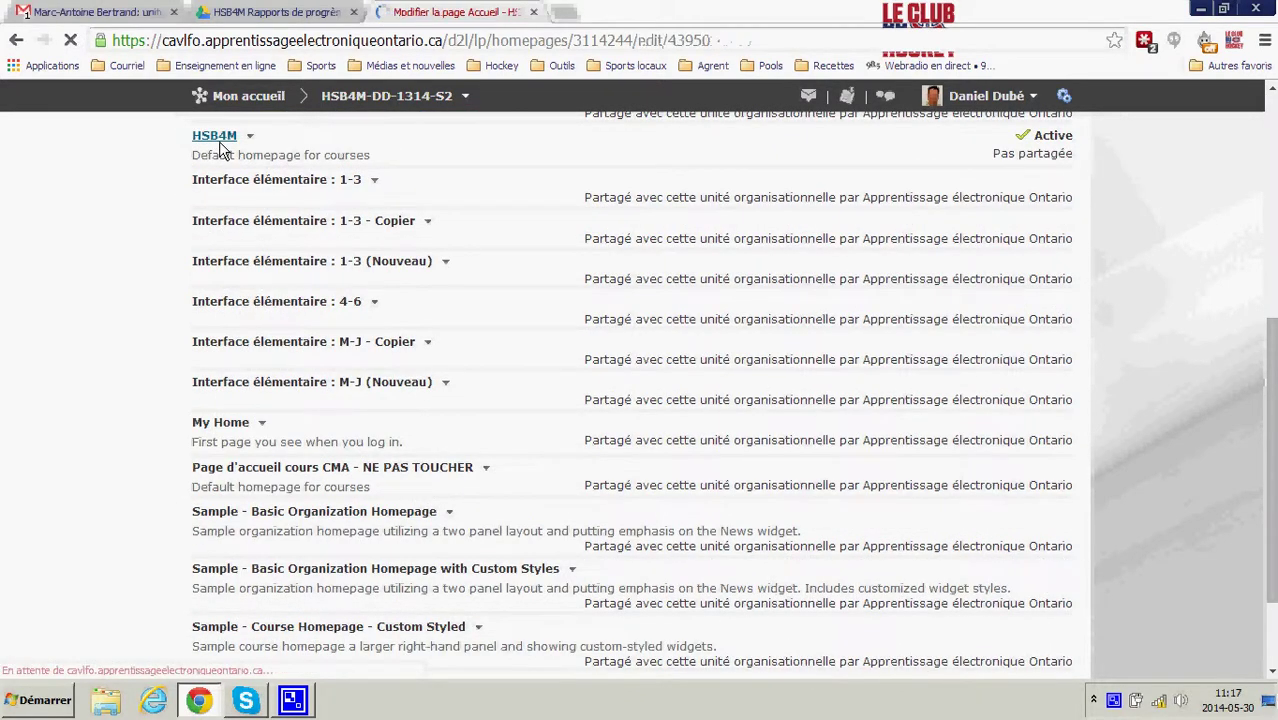
pyautogui.scroll(-3, 596, 434)
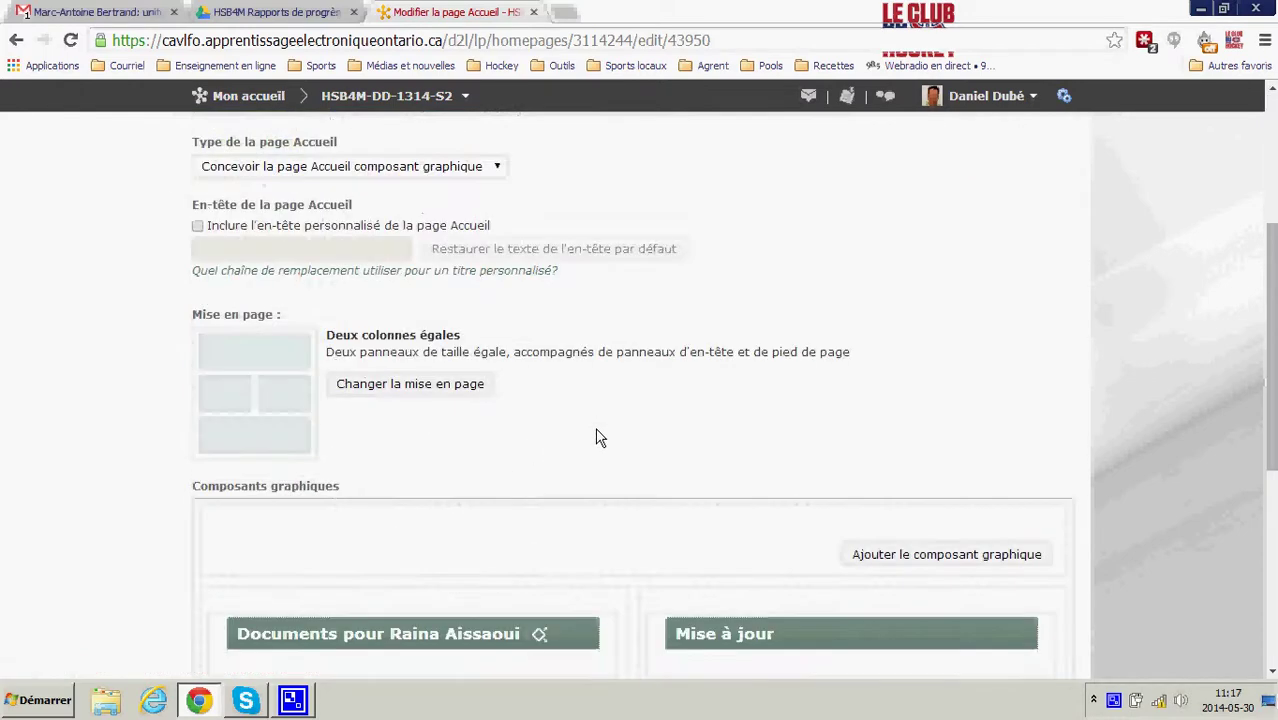
pyautogui.scroll(-5, 600, 436)
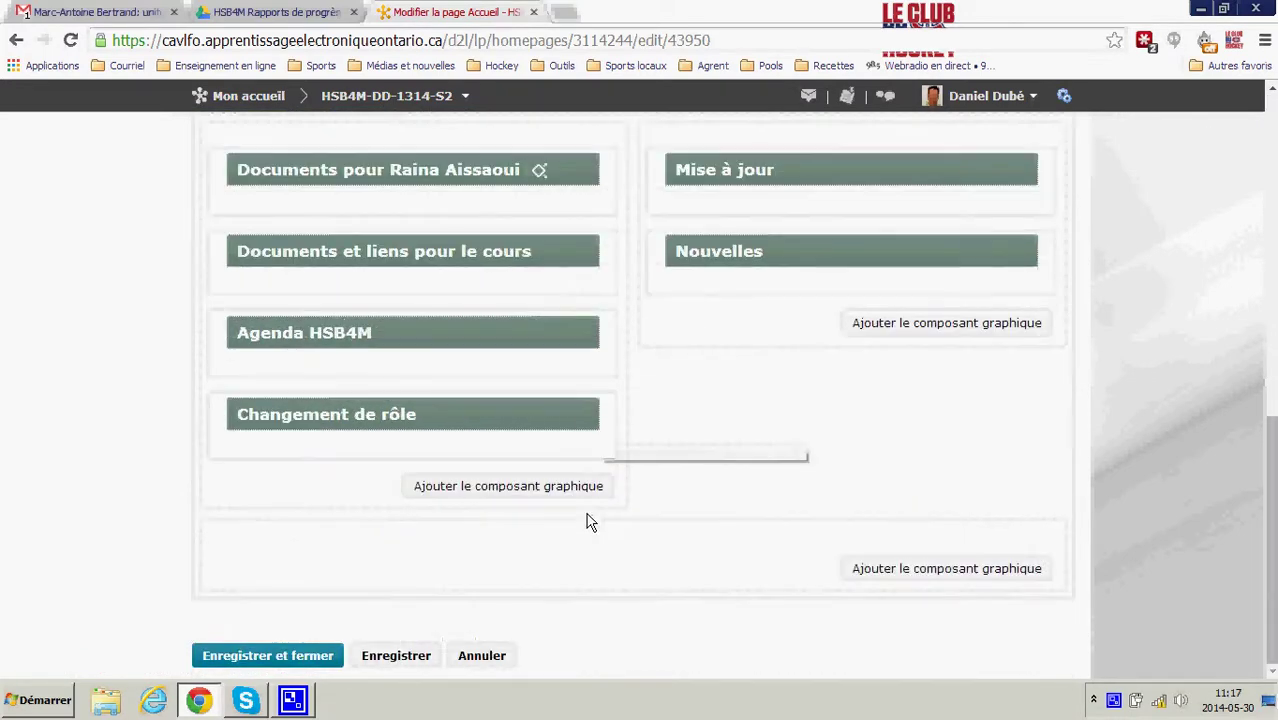
# - Add the second student's Documents pour widget and place it below the first student's widget
pyautogui.click(555, 489)
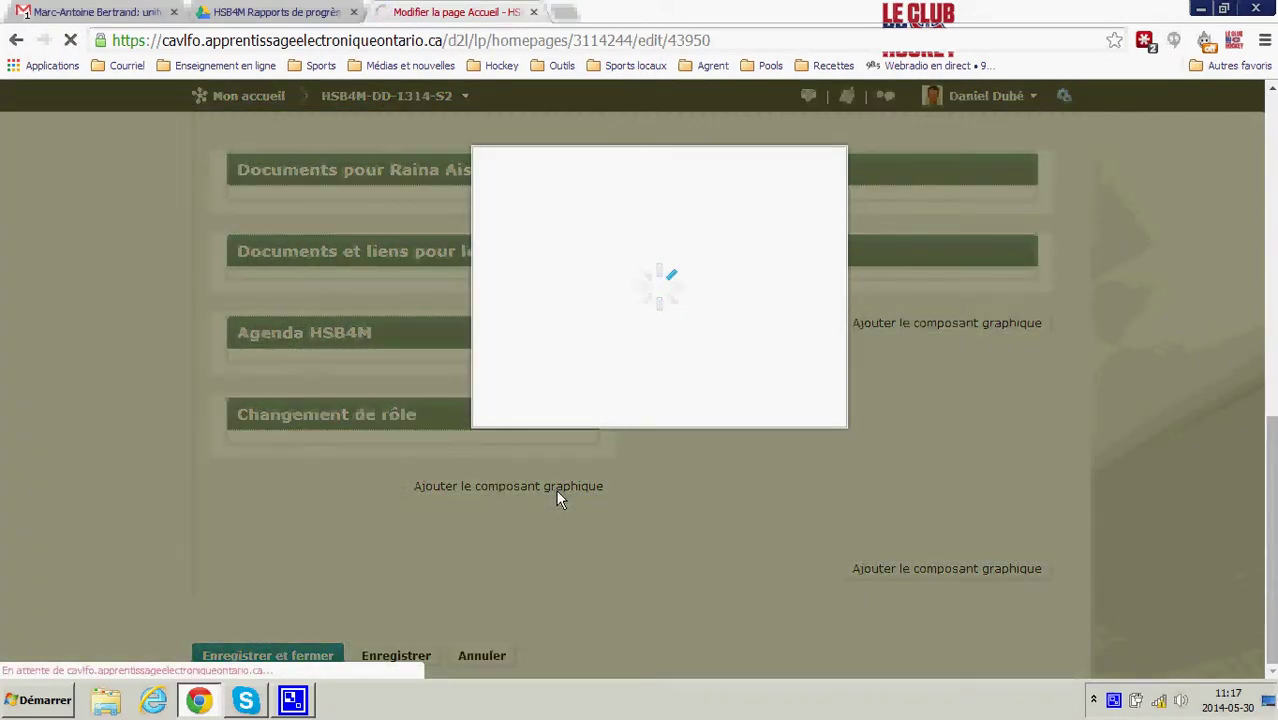
pyautogui.scroll(-5, 600, 410)
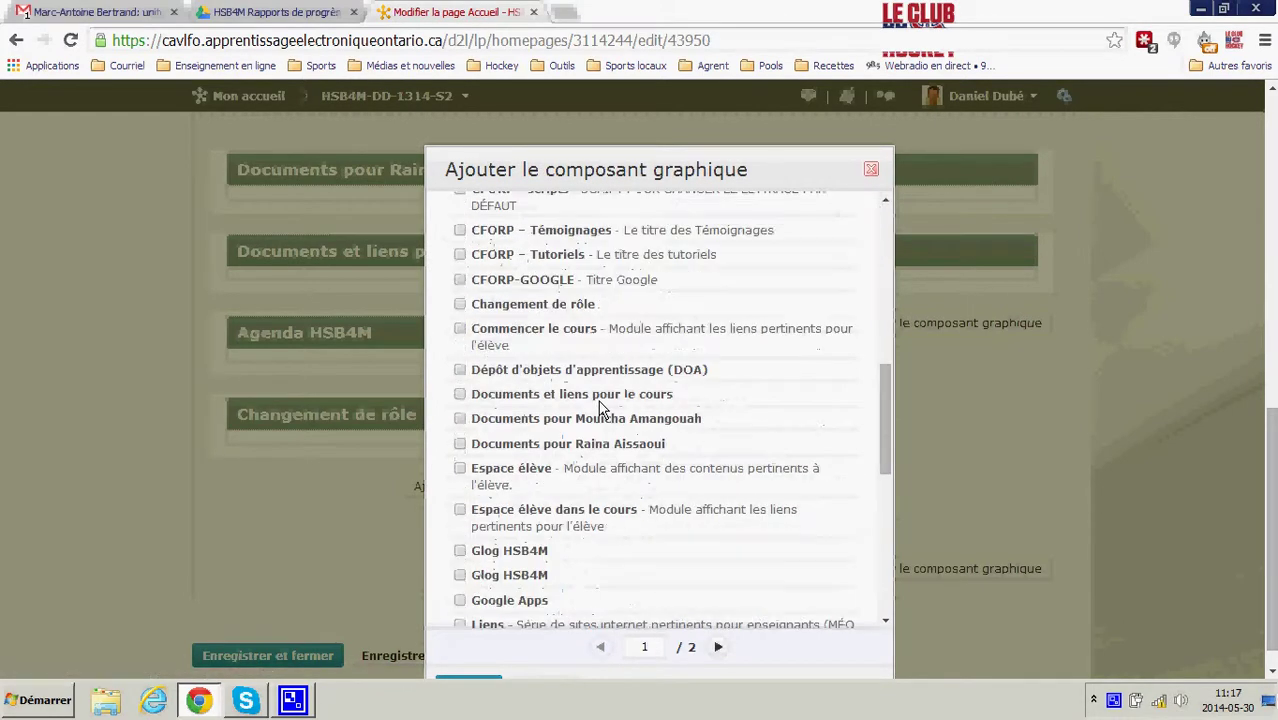
pyautogui.click(460, 419)
pyautogui.scroll(-10, 588, 531)
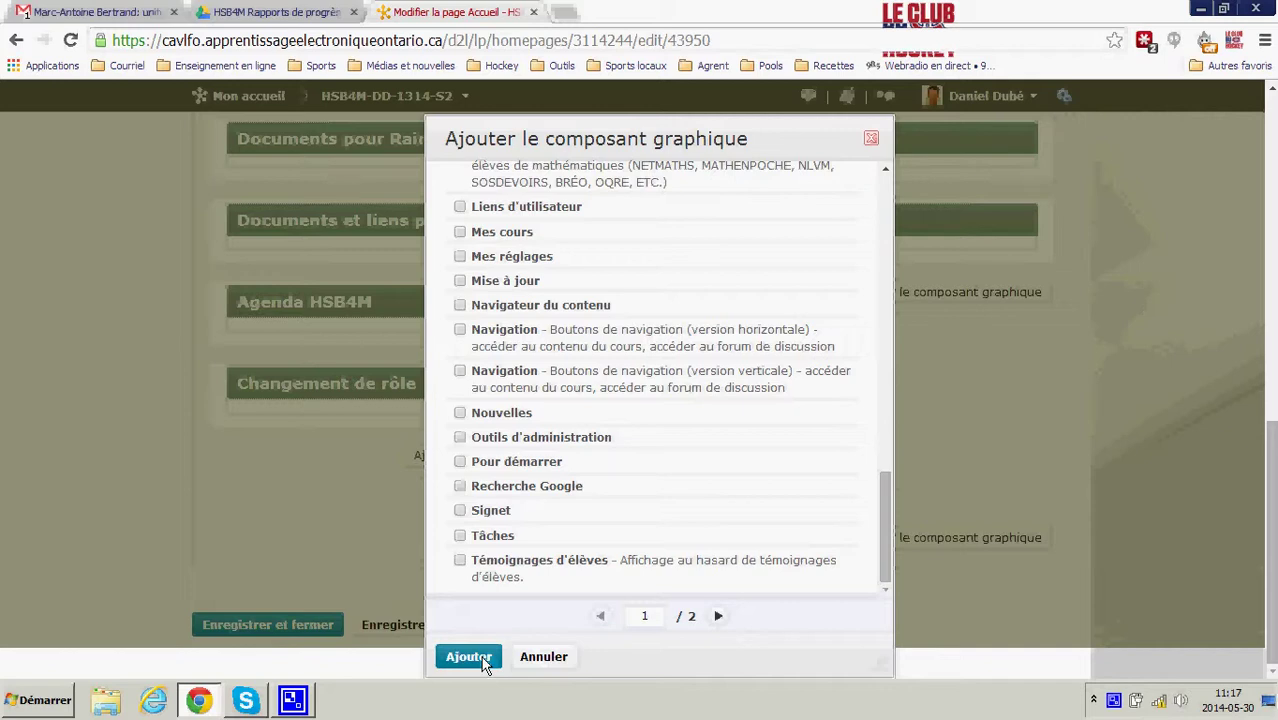
pyautogui.click(470, 657)
pyautogui.moveTo(480, 491); pyautogui.dragTo(463, 225)
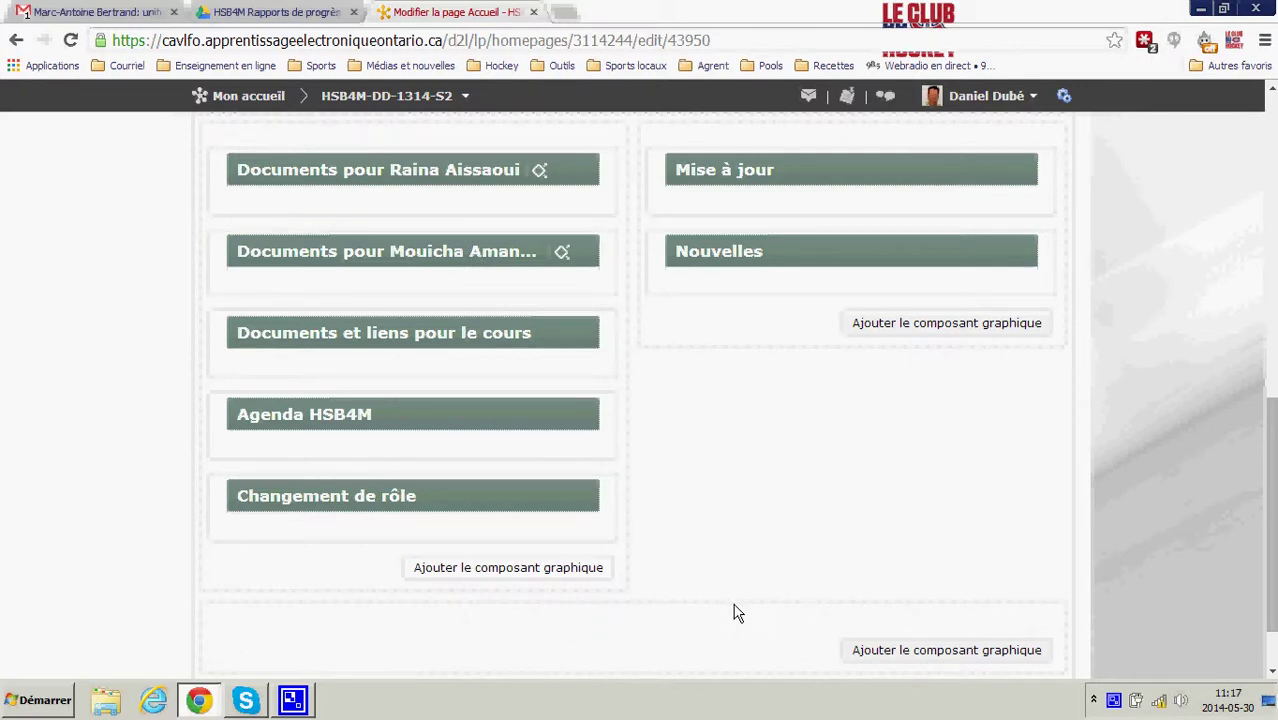
pyautogui.scroll(3, 780, 550)
pyautogui.scroll(-4, 765, 533)
# - Save the homepage layout and open the course's class list
pyautogui.click(211, 656)
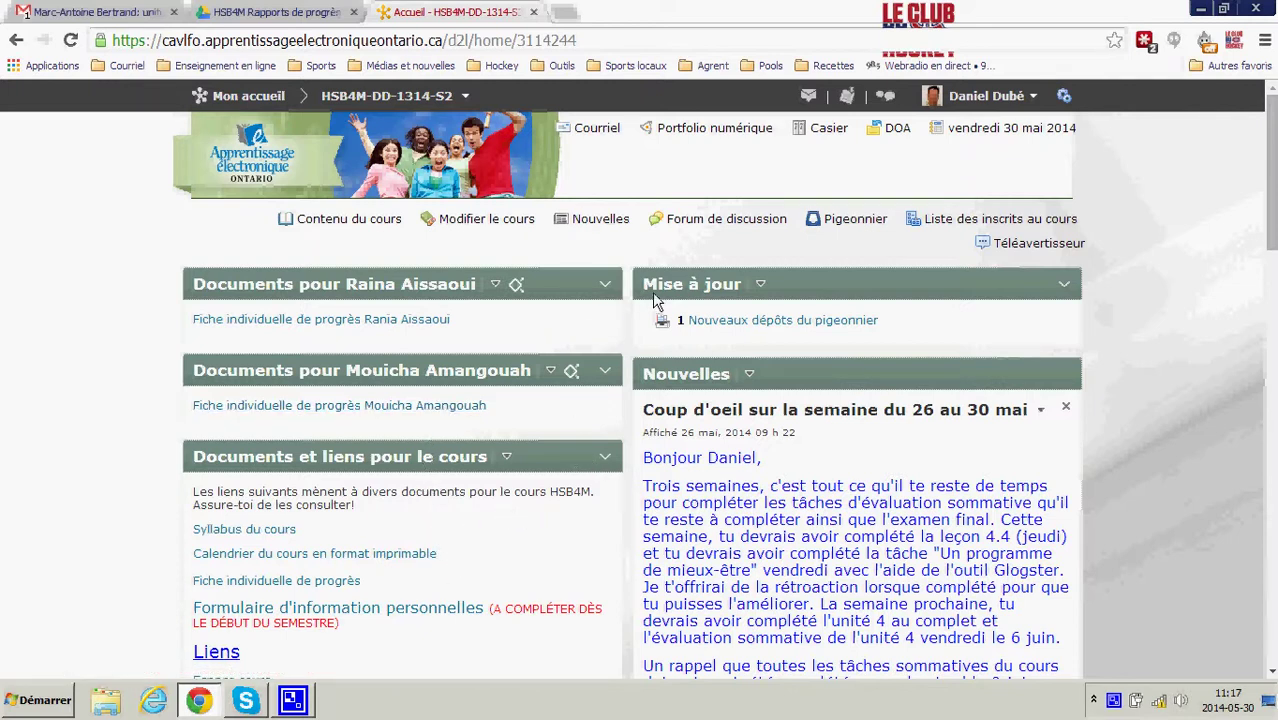
pyautogui.click(952, 218)
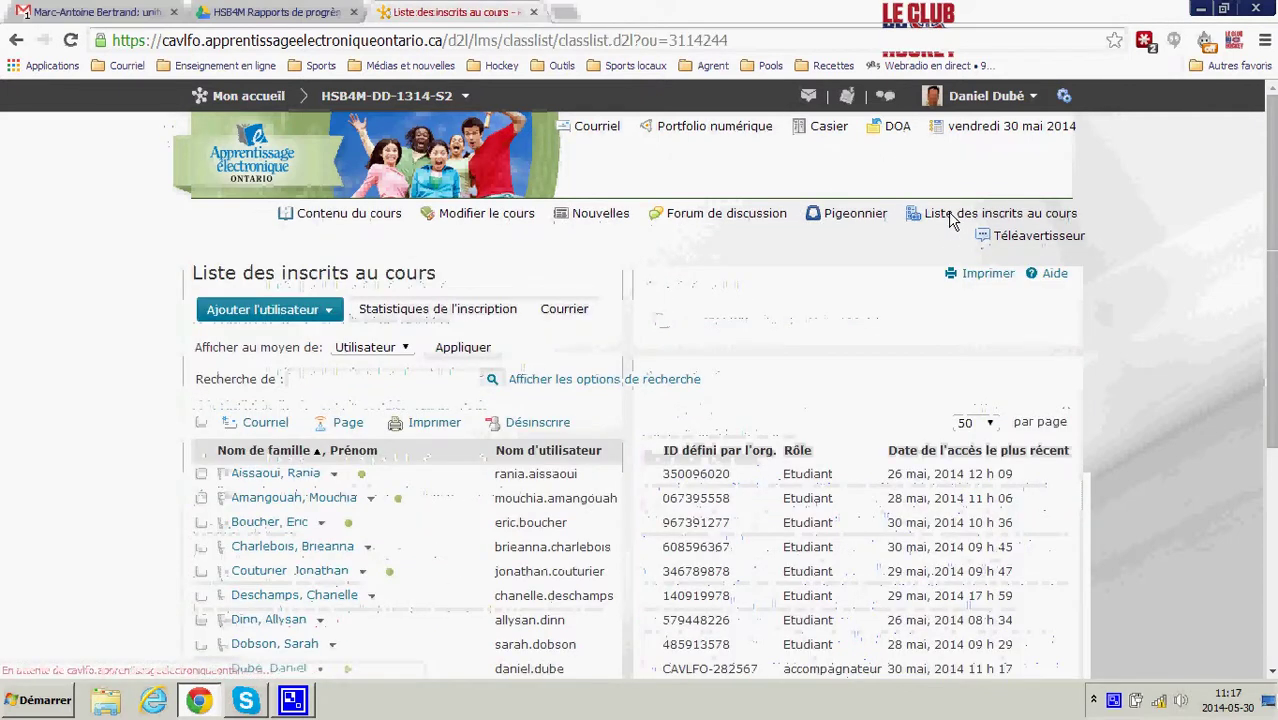
# - Impersonate the second student and open their own progress sheet from the Documents widget
pyautogui.click(370, 503)
pyautogui.click(405, 418)
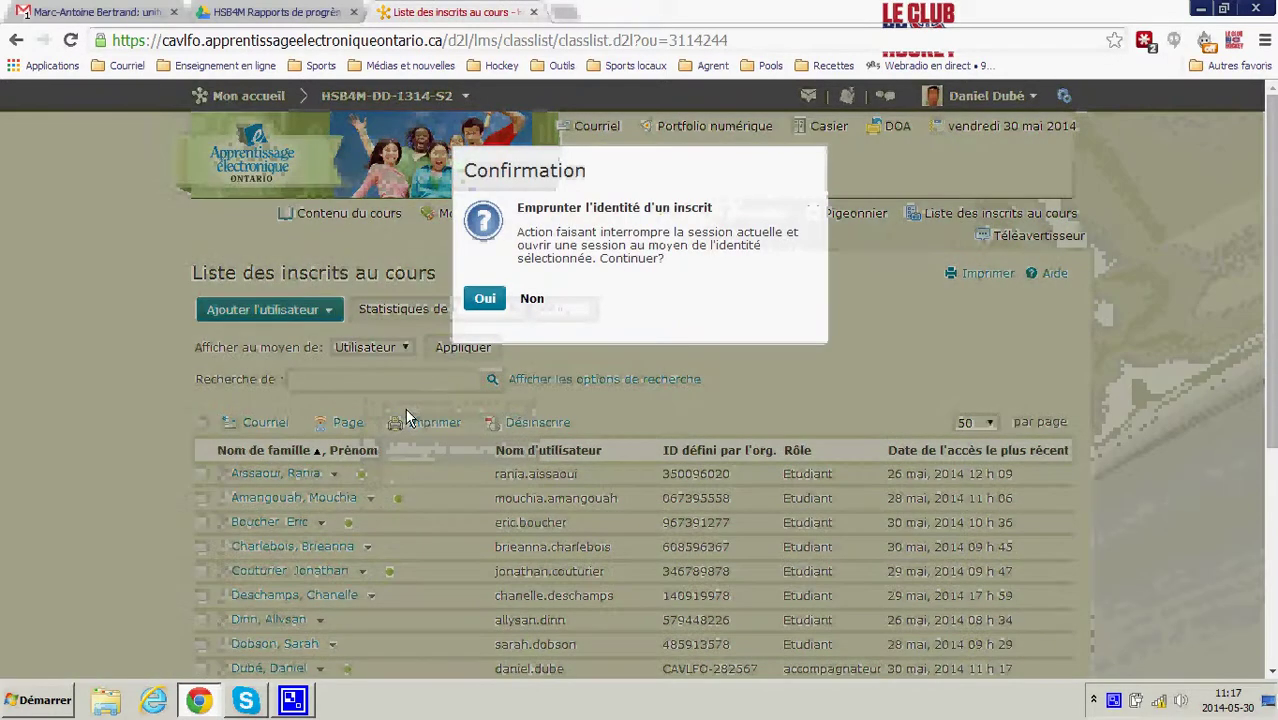
pyautogui.click(487, 302)
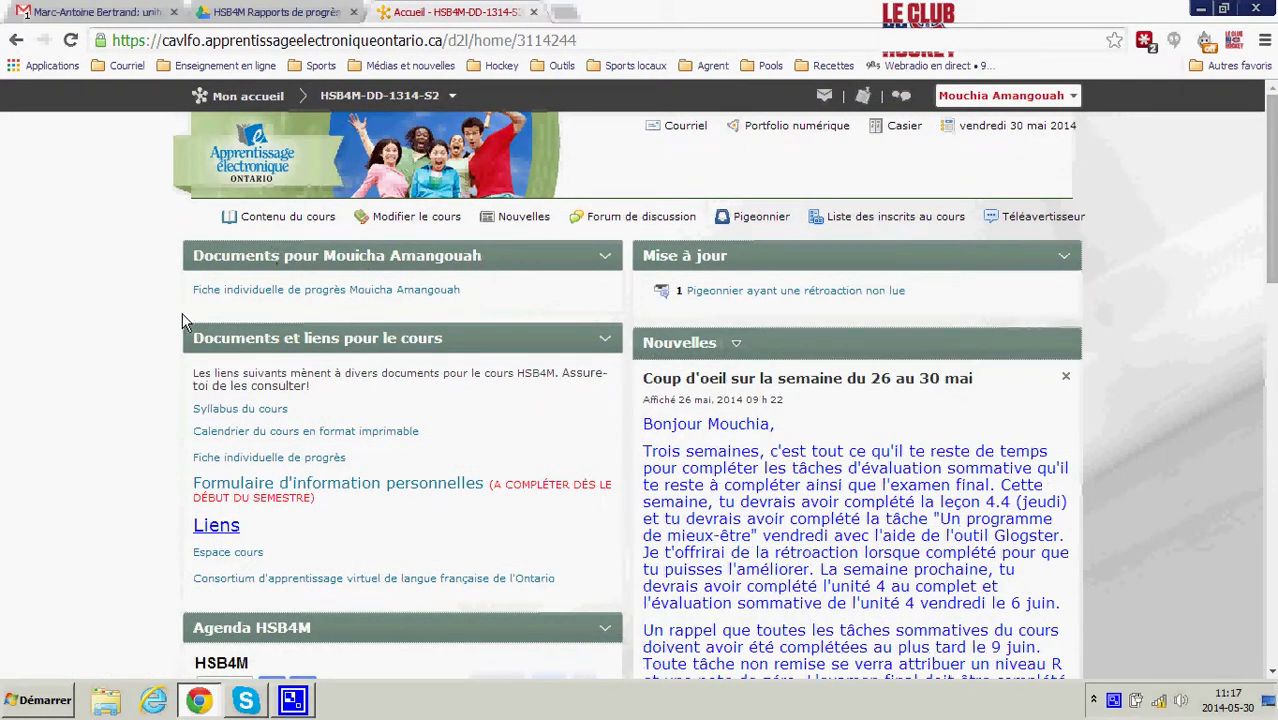
pyautogui.click(288, 289)
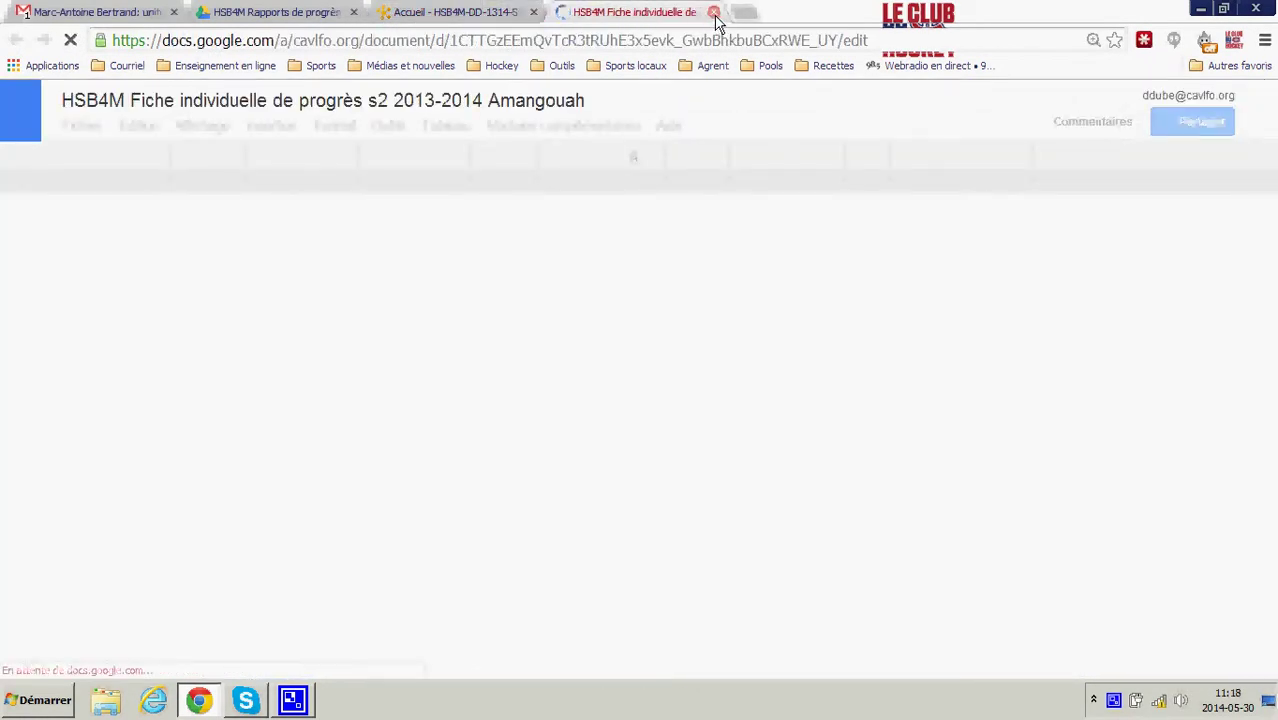
pyautogui.click(713, 12)
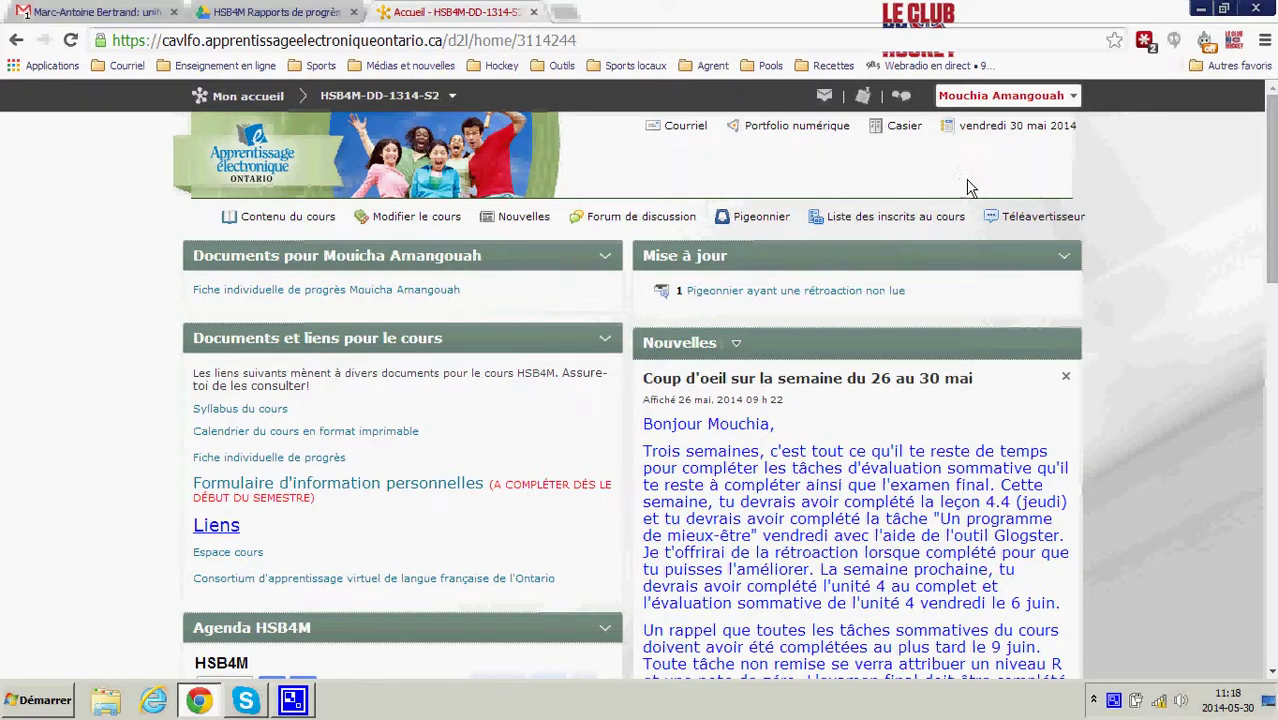
# - Restore the teacher's identity from the class list and open the second student's widget options
pyautogui.click(921, 218)
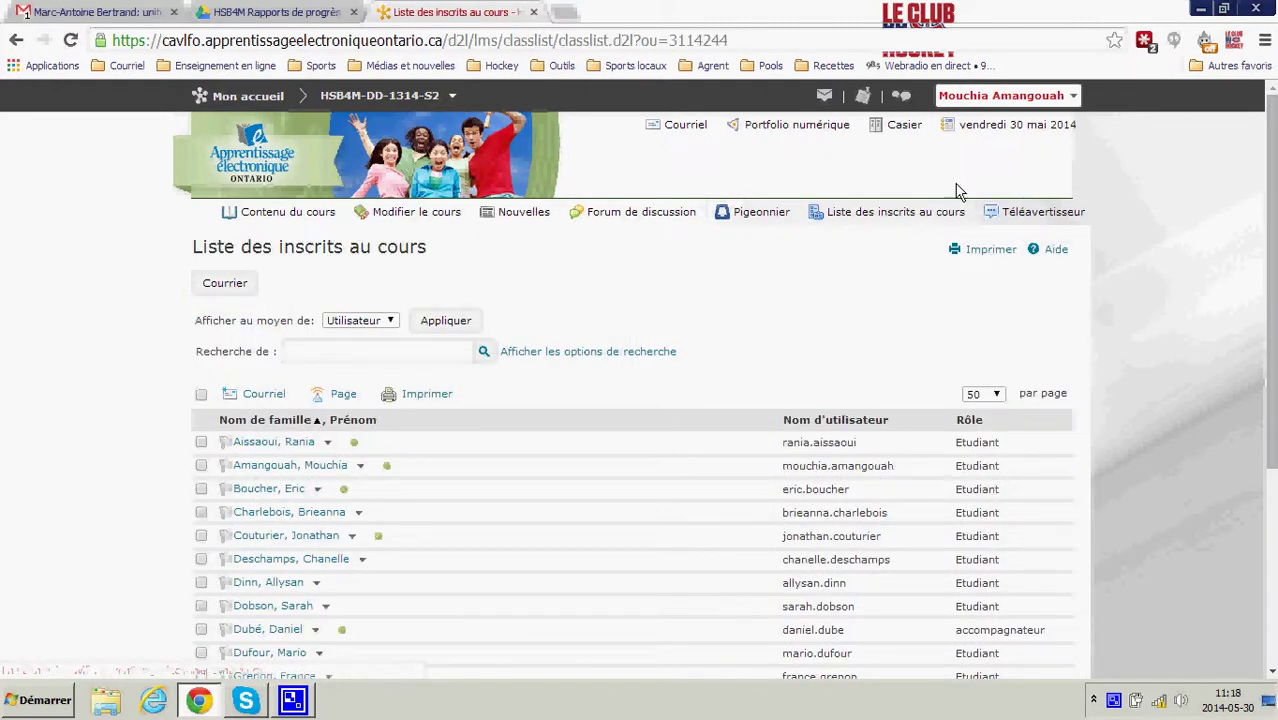
pyautogui.click(1024, 97)
pyautogui.click(1032, 130)
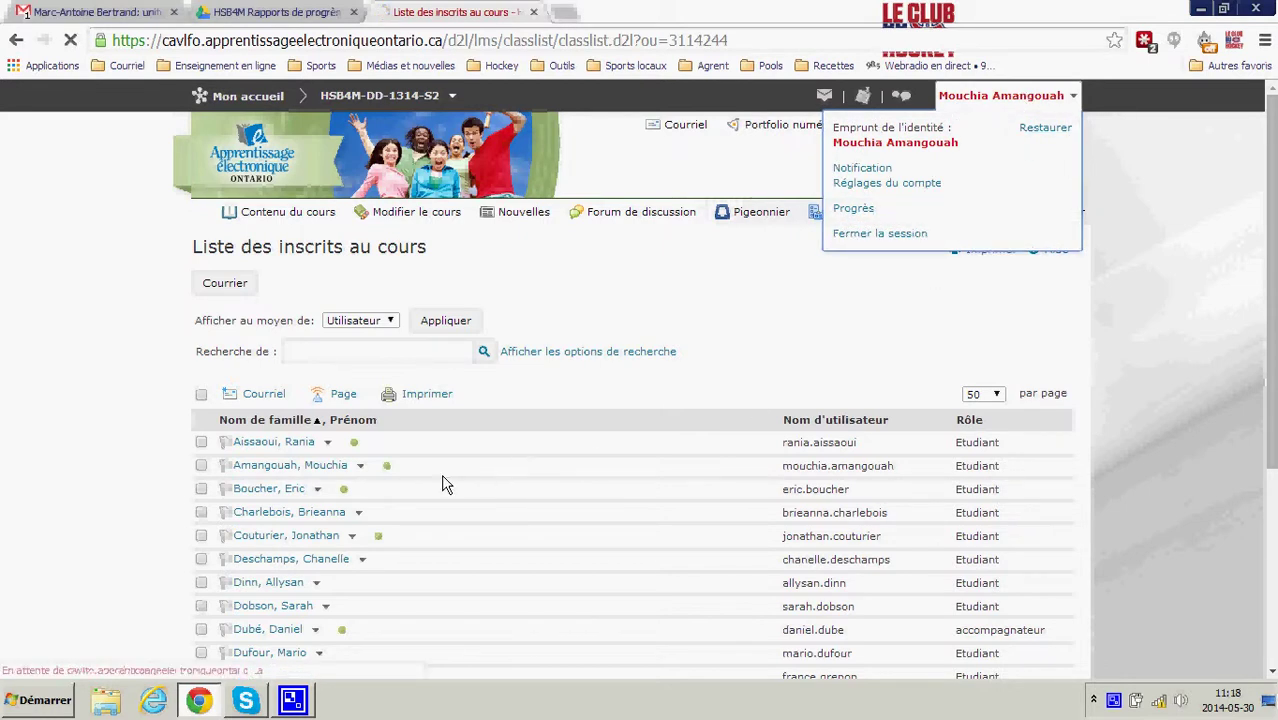
pyautogui.click(550, 371)
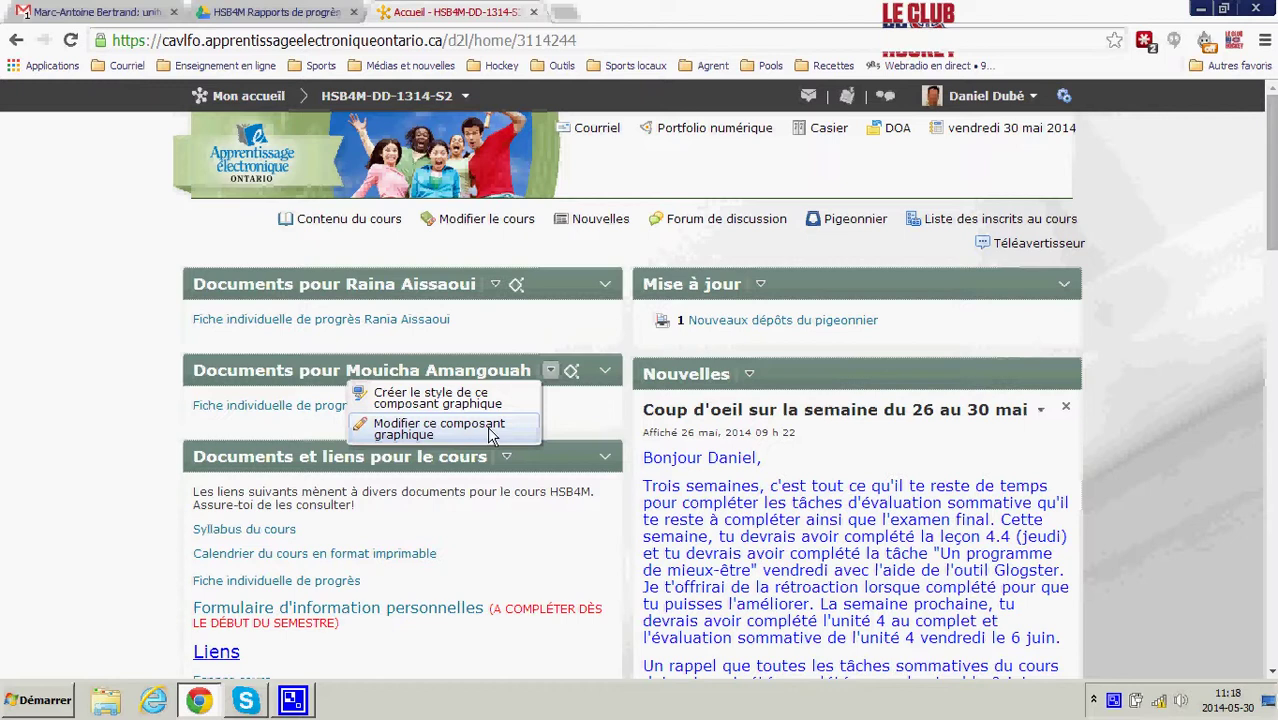
# - Inspect the second student's widget in its editor and quick-link dialog, cancelling both without changes
pyautogui.click(490, 430)
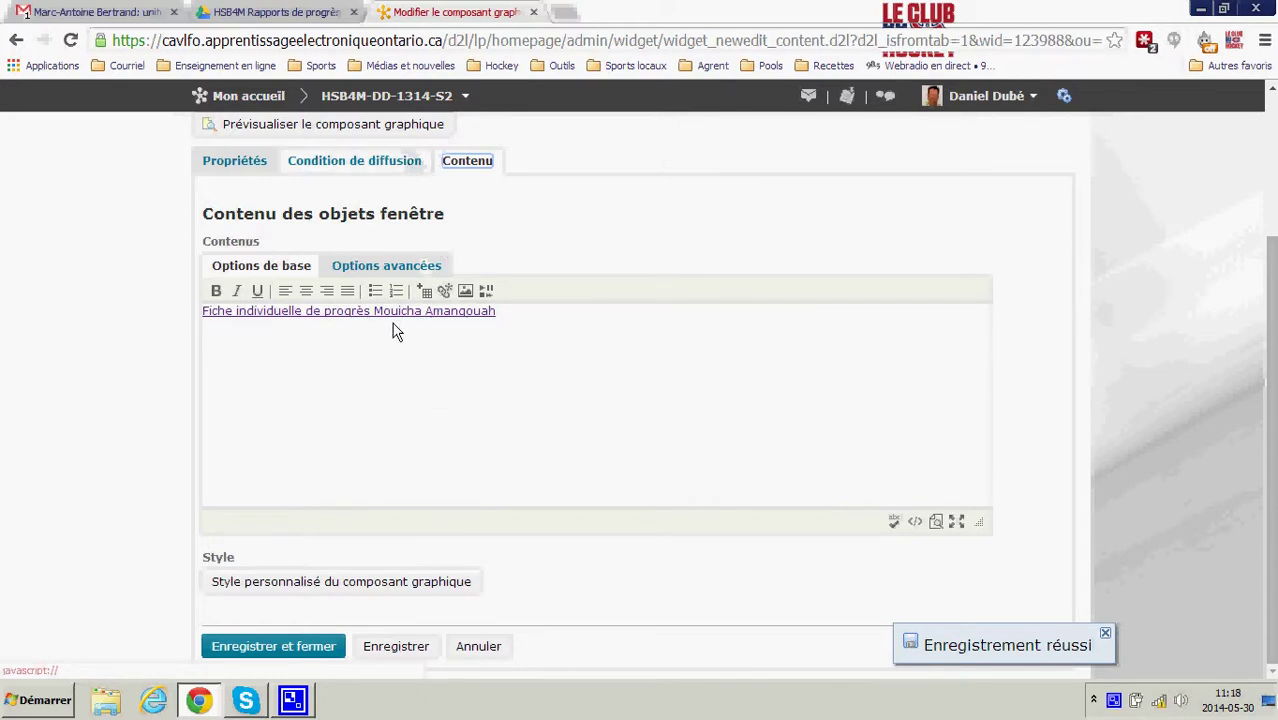
pyautogui.click(445, 290)
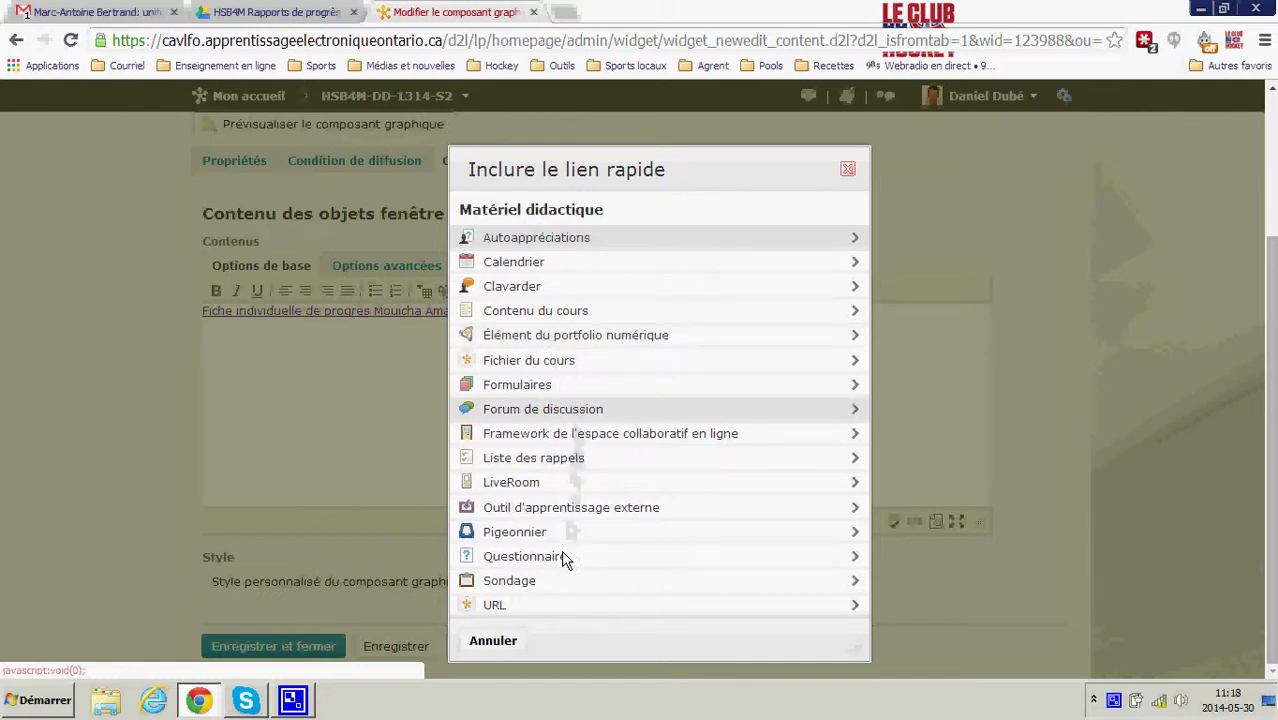
pyautogui.click(494, 641)
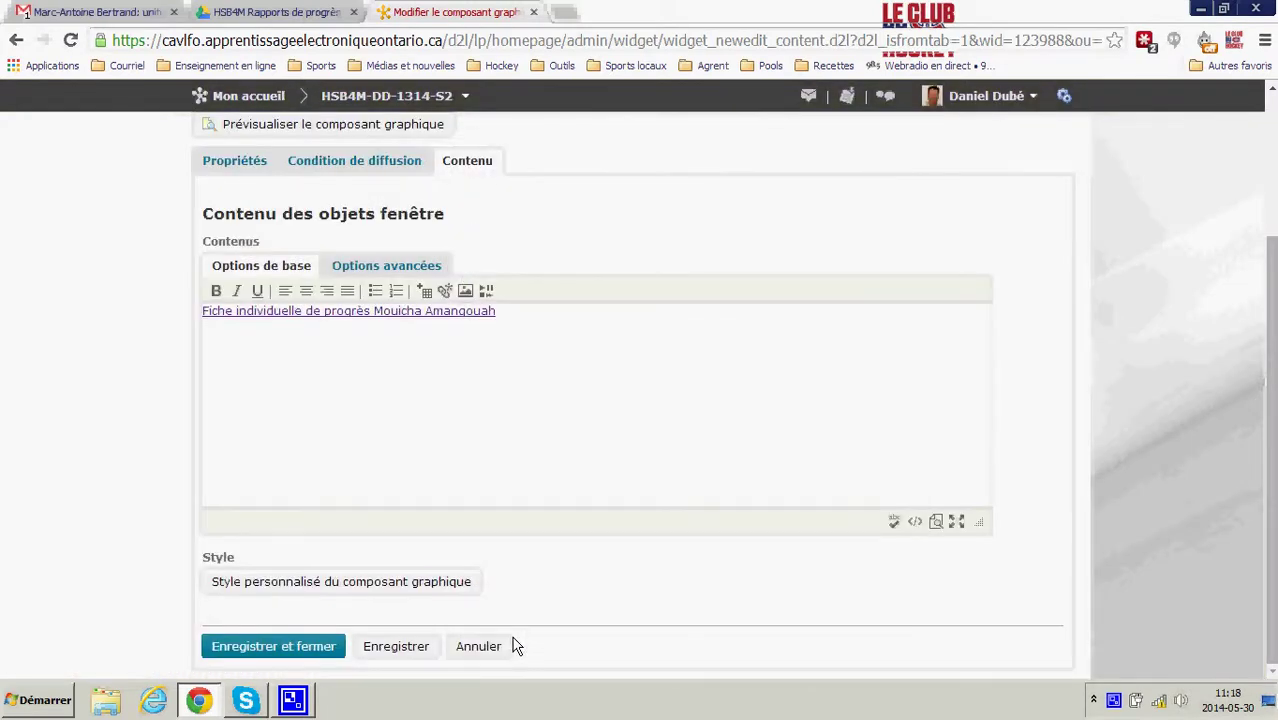
pyautogui.click(478, 646)
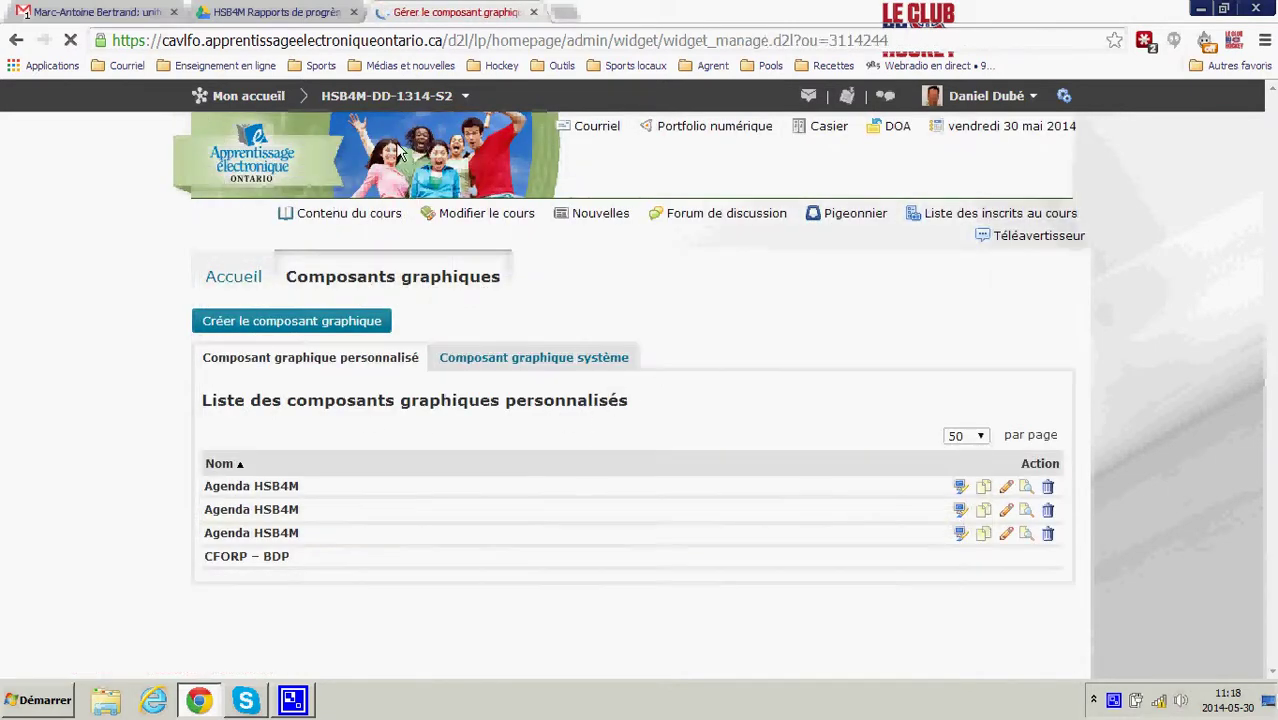
pyautogui.click(389, 99)
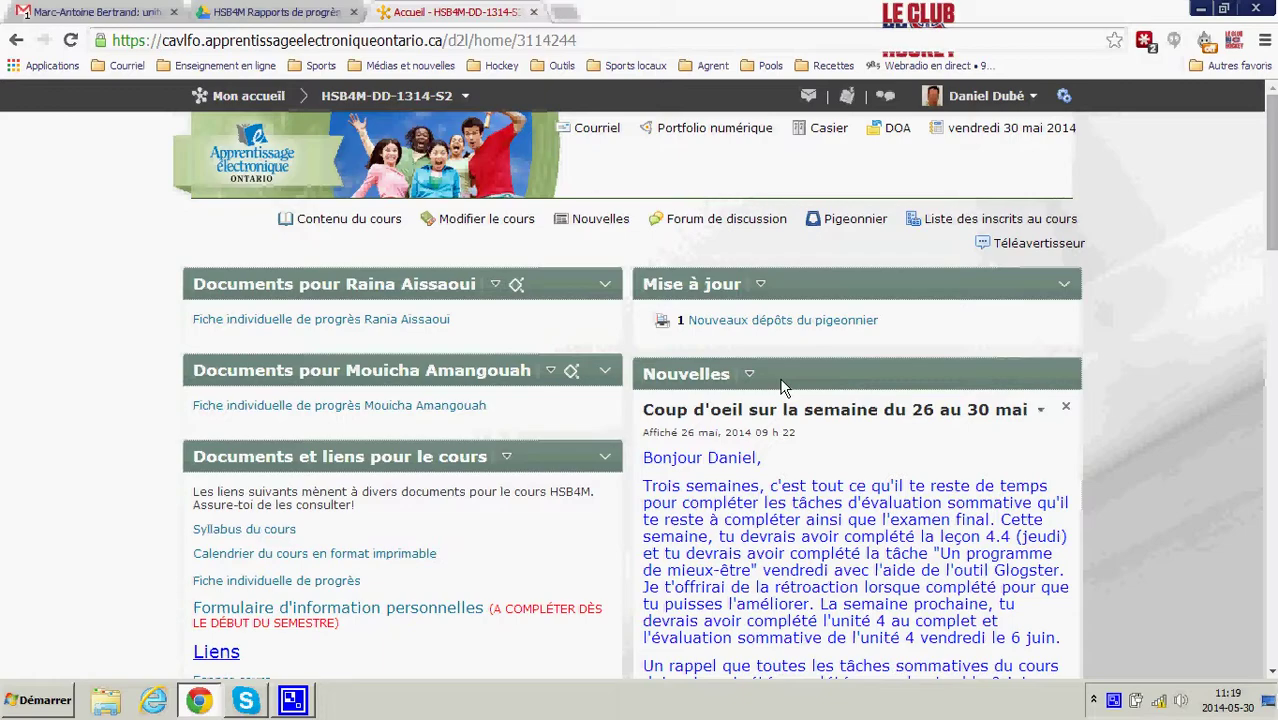
# - Scroll through the HSB4M course homepage to view both students' Documents pour widgets
pyautogui.scroll(-2, 955, 430)
pyautogui.scroll(-8, 836, 300)
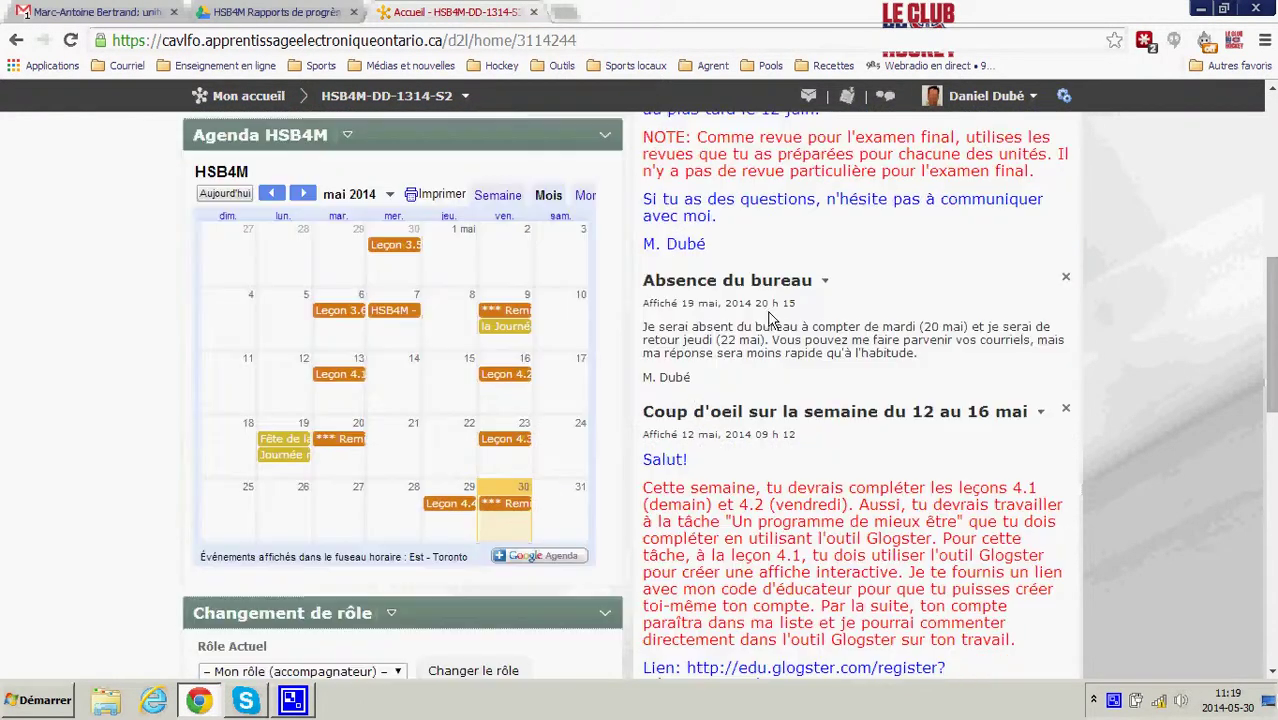
pyautogui.scroll(-4, 780, 333)
pyautogui.scroll(15, 783, 333)
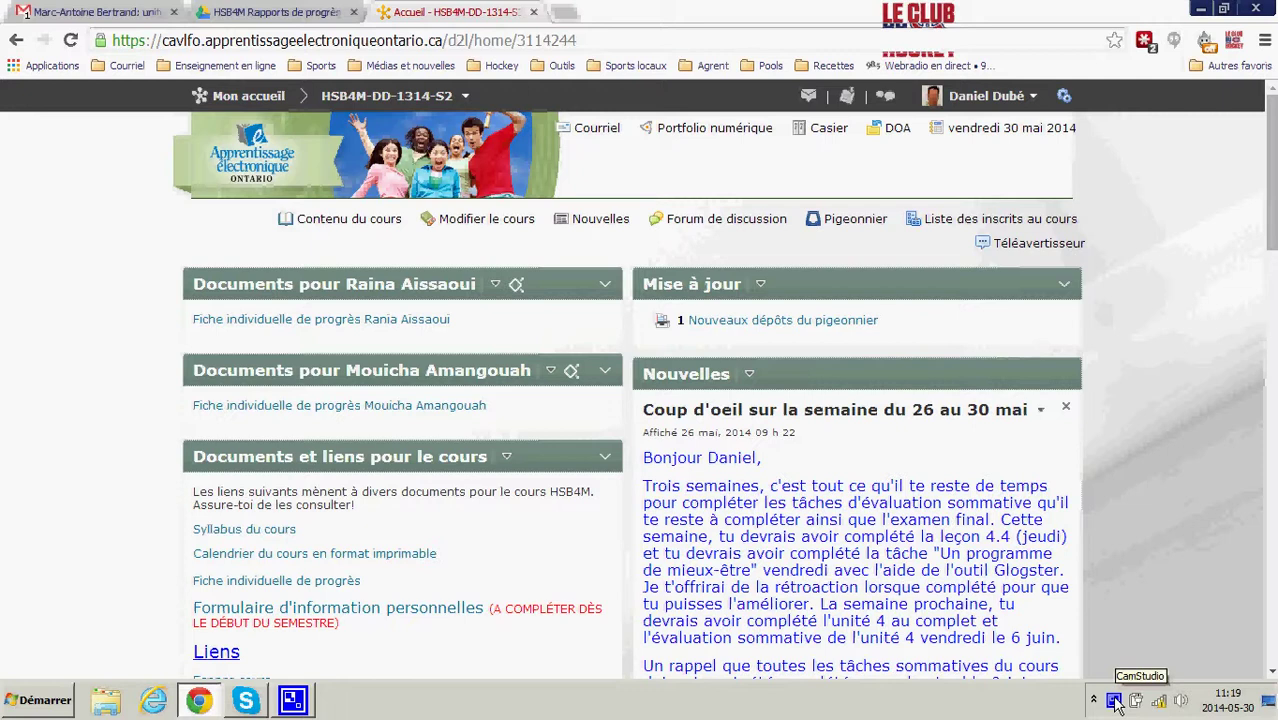
# - Open the CamStudio tray icon's menu to stop the screen recording
pyautogui.rightClick(1115, 703)
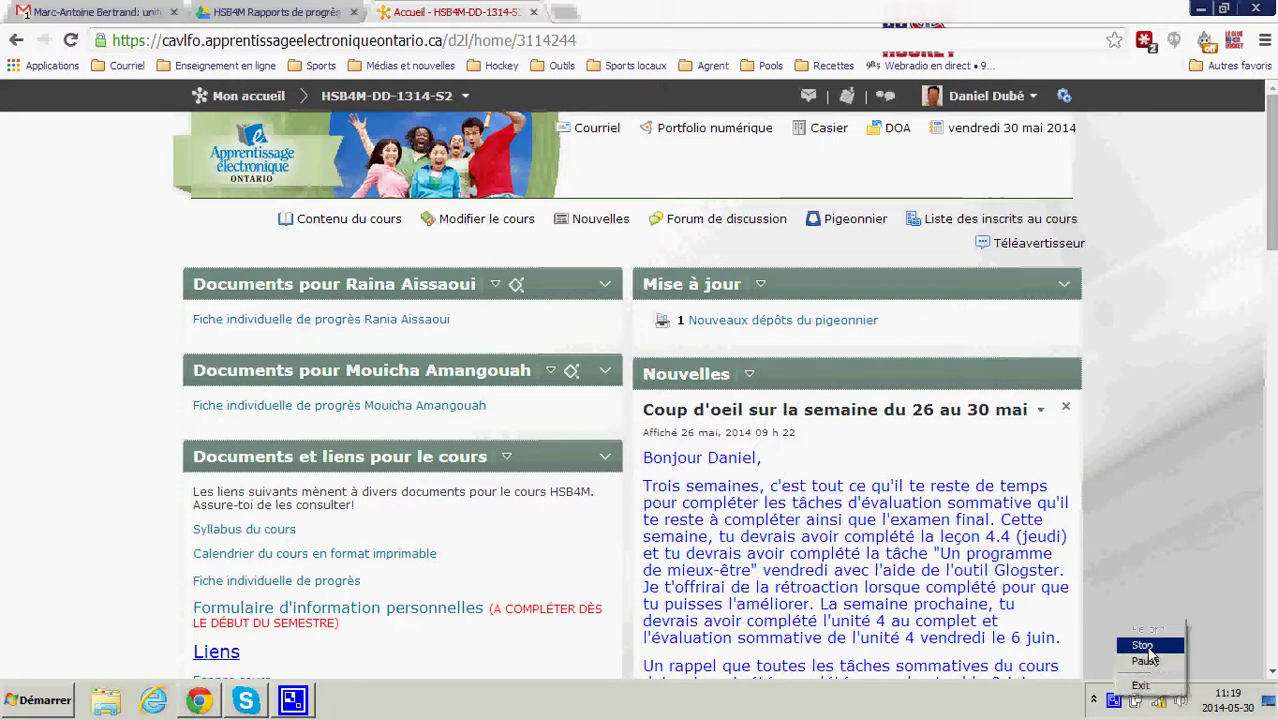